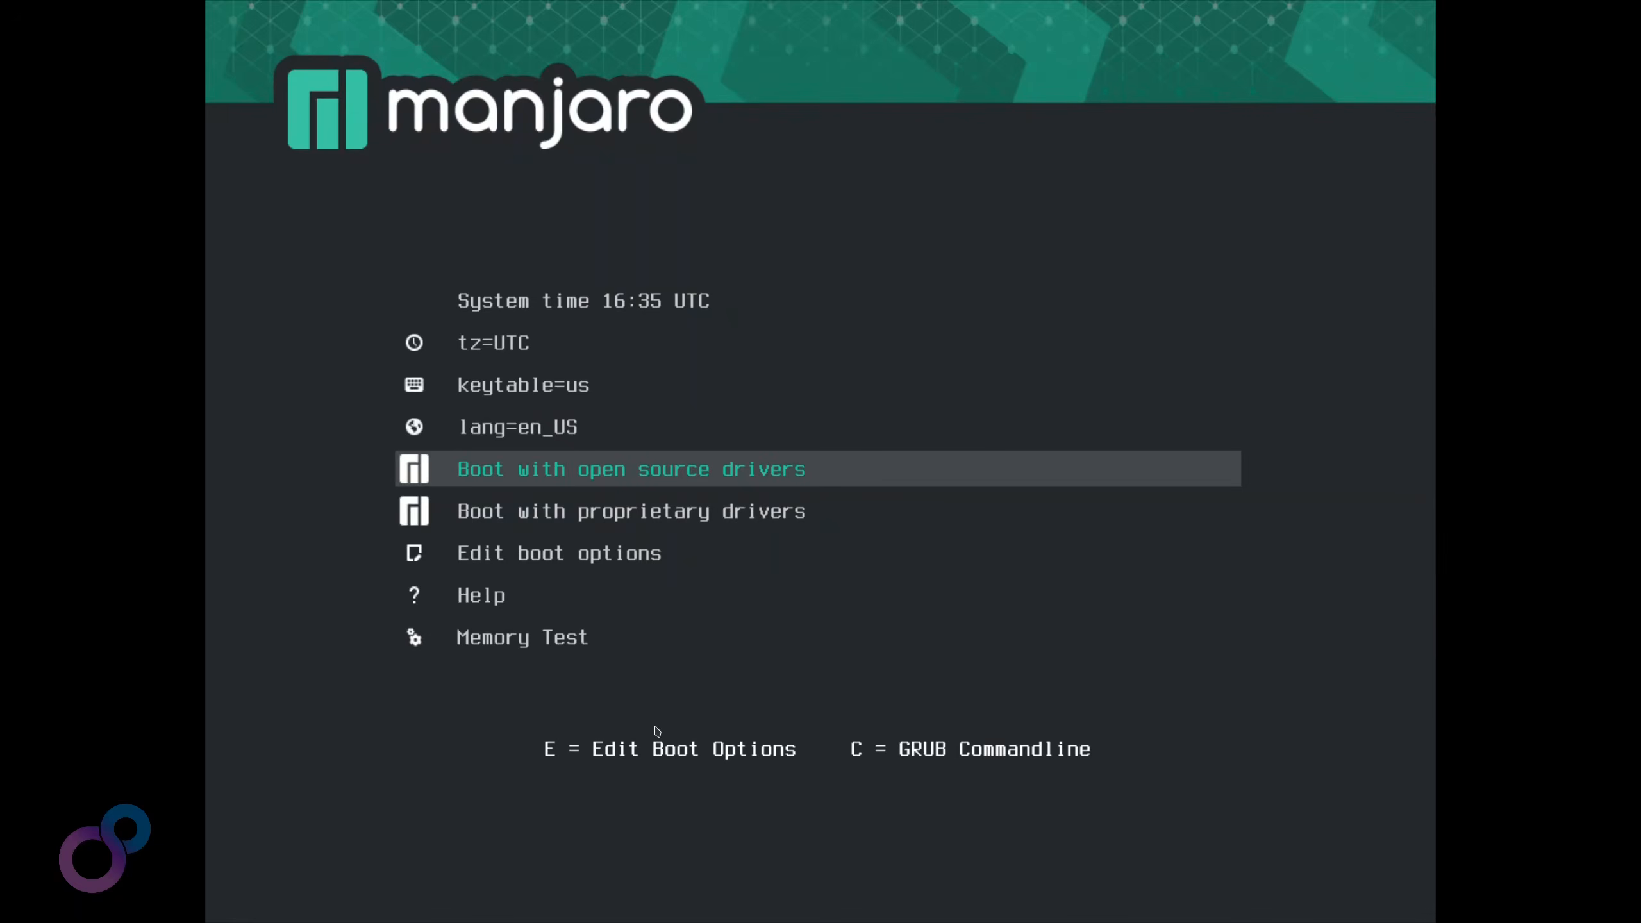
Set the boot menu keyboard layout to keytable=de
{"action": "key", "text": "Up"}
{"action": "key", "text": "Up"}
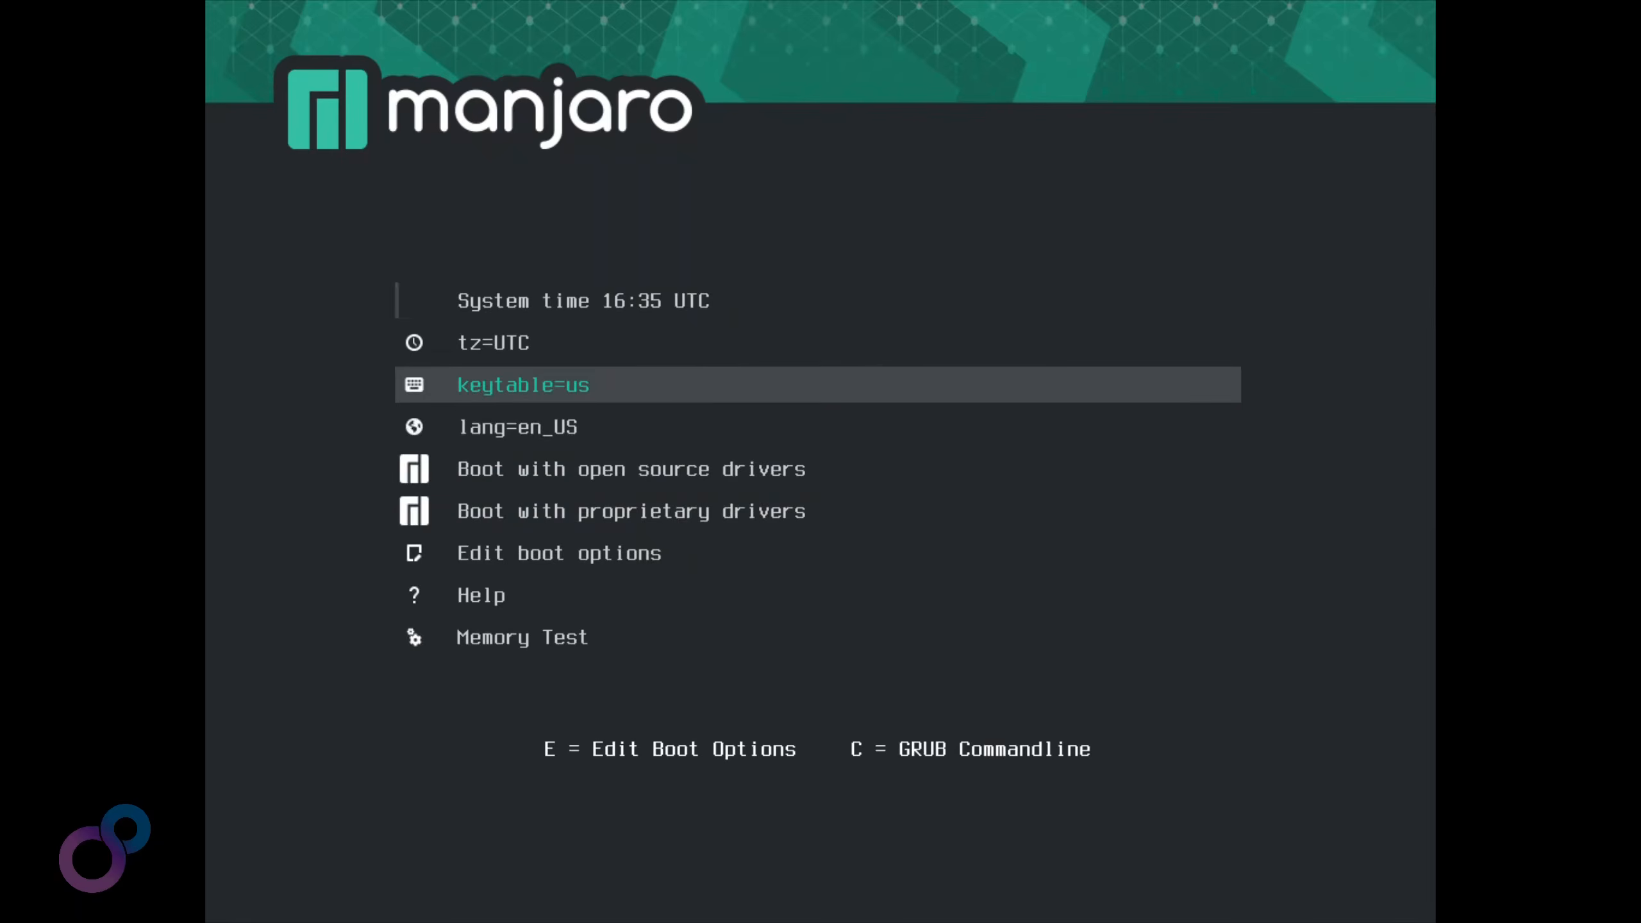
{"action": "key", "text": "Return"}
{"action": "key", "text": "Down"}
{"action": "key", "text": "Down"}
{"action": "key", "text": "Down"}
{"action": "key", "text": "Down"}
{"action": "key", "text": "Down"}
{"action": "key", "text": "Down"}
{"action": "key", "text": "Down"}
{"action": "key", "text": "Down"}
{"action": "key", "text": "Down"}
{"action": "key", "text": "Down"}
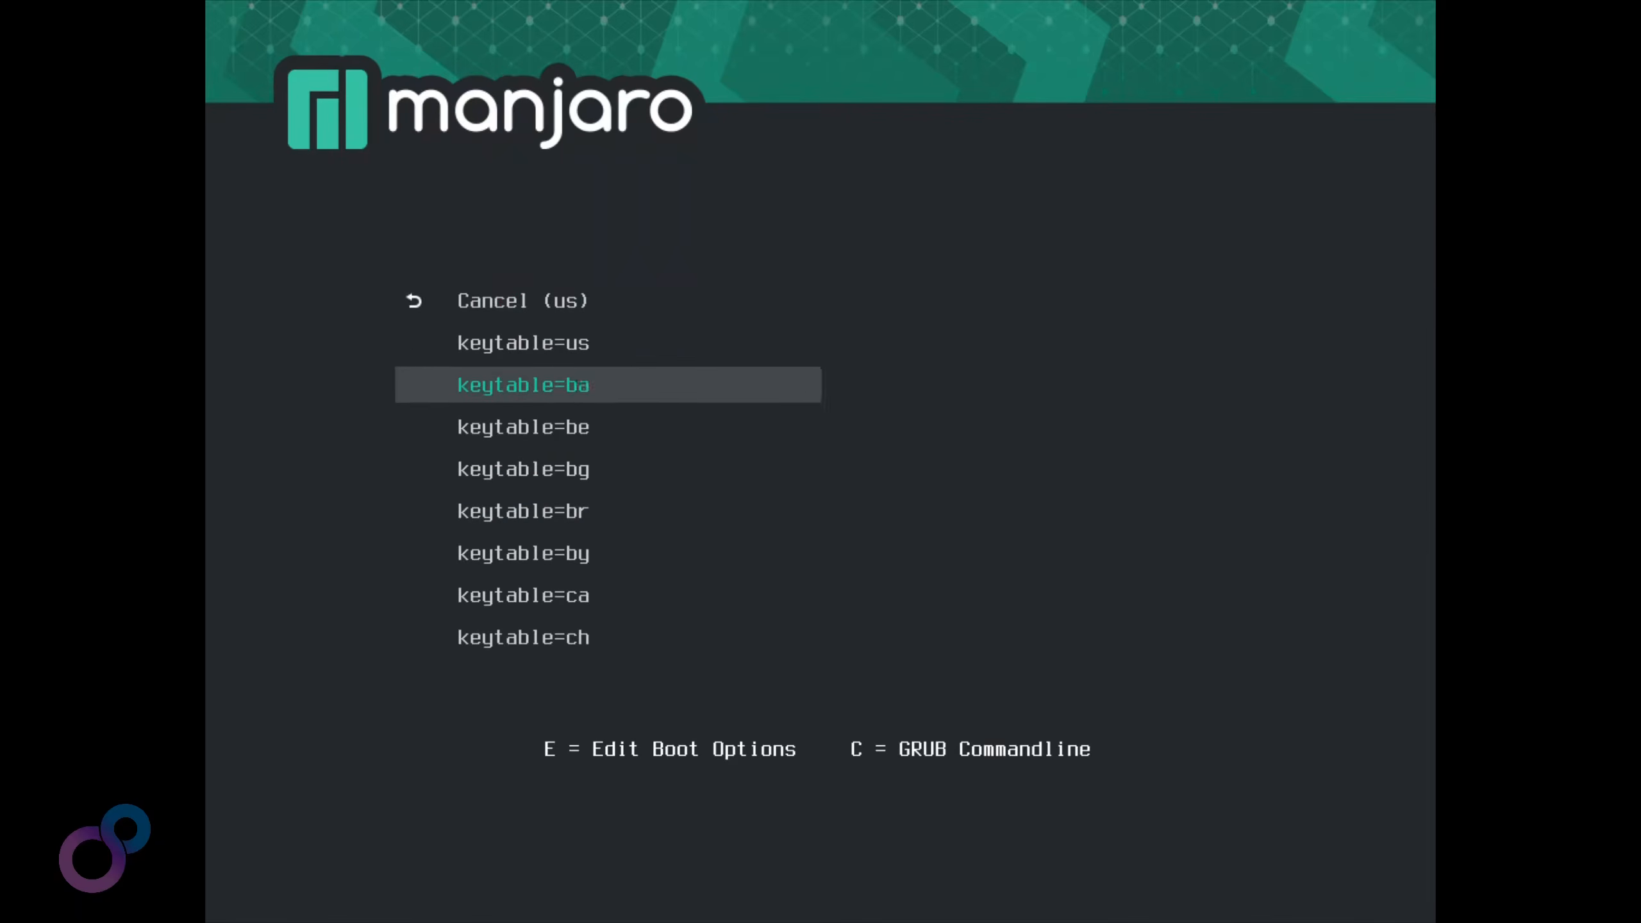
{"action": "key", "text": "Down"}
{"action": "key", "text": "Down"}
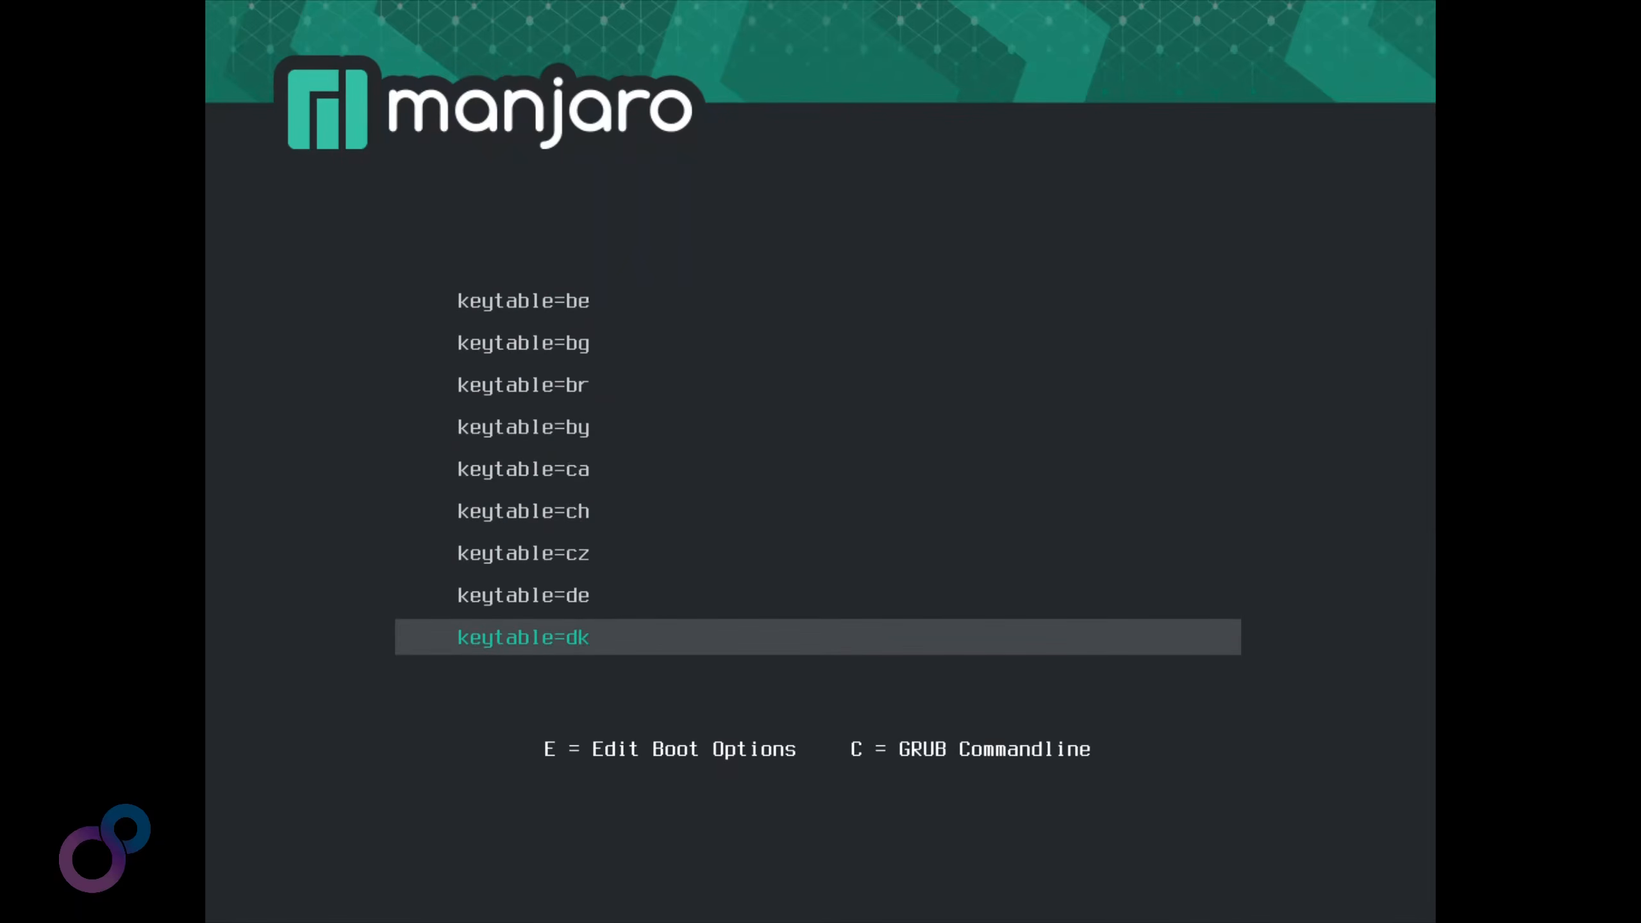
{"action": "key", "text": "Up"}
{"action": "key", "text": "Up"}
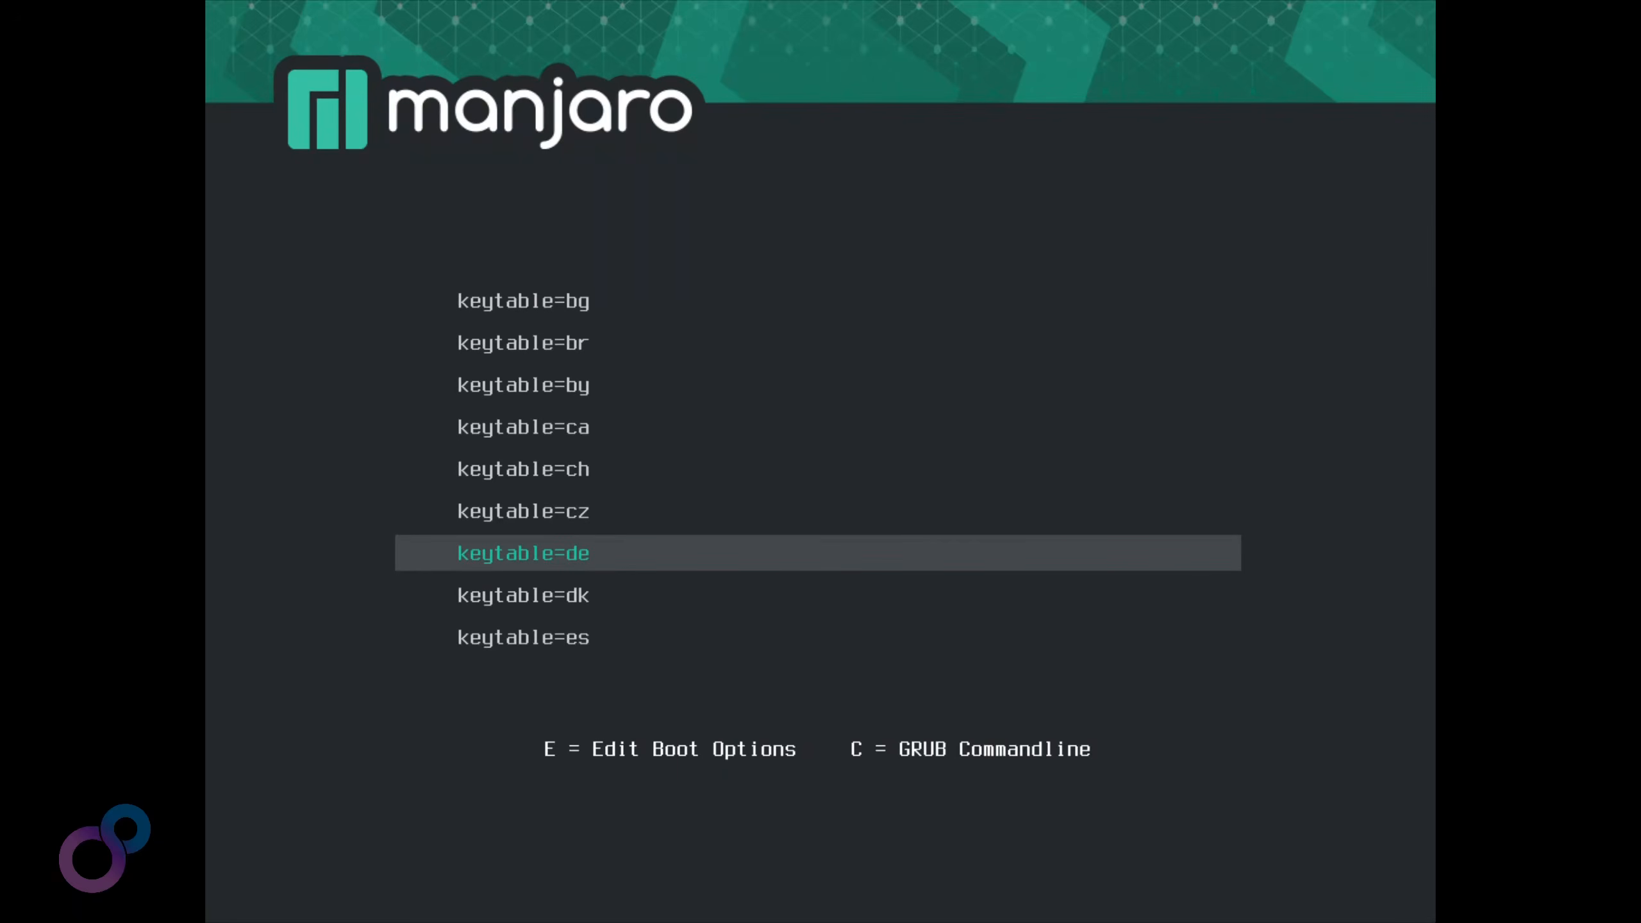
{"action": "key", "text": "Return"}
Set the boot language to German (lang=de_DE)
{"action": "key", "text": "Up"}
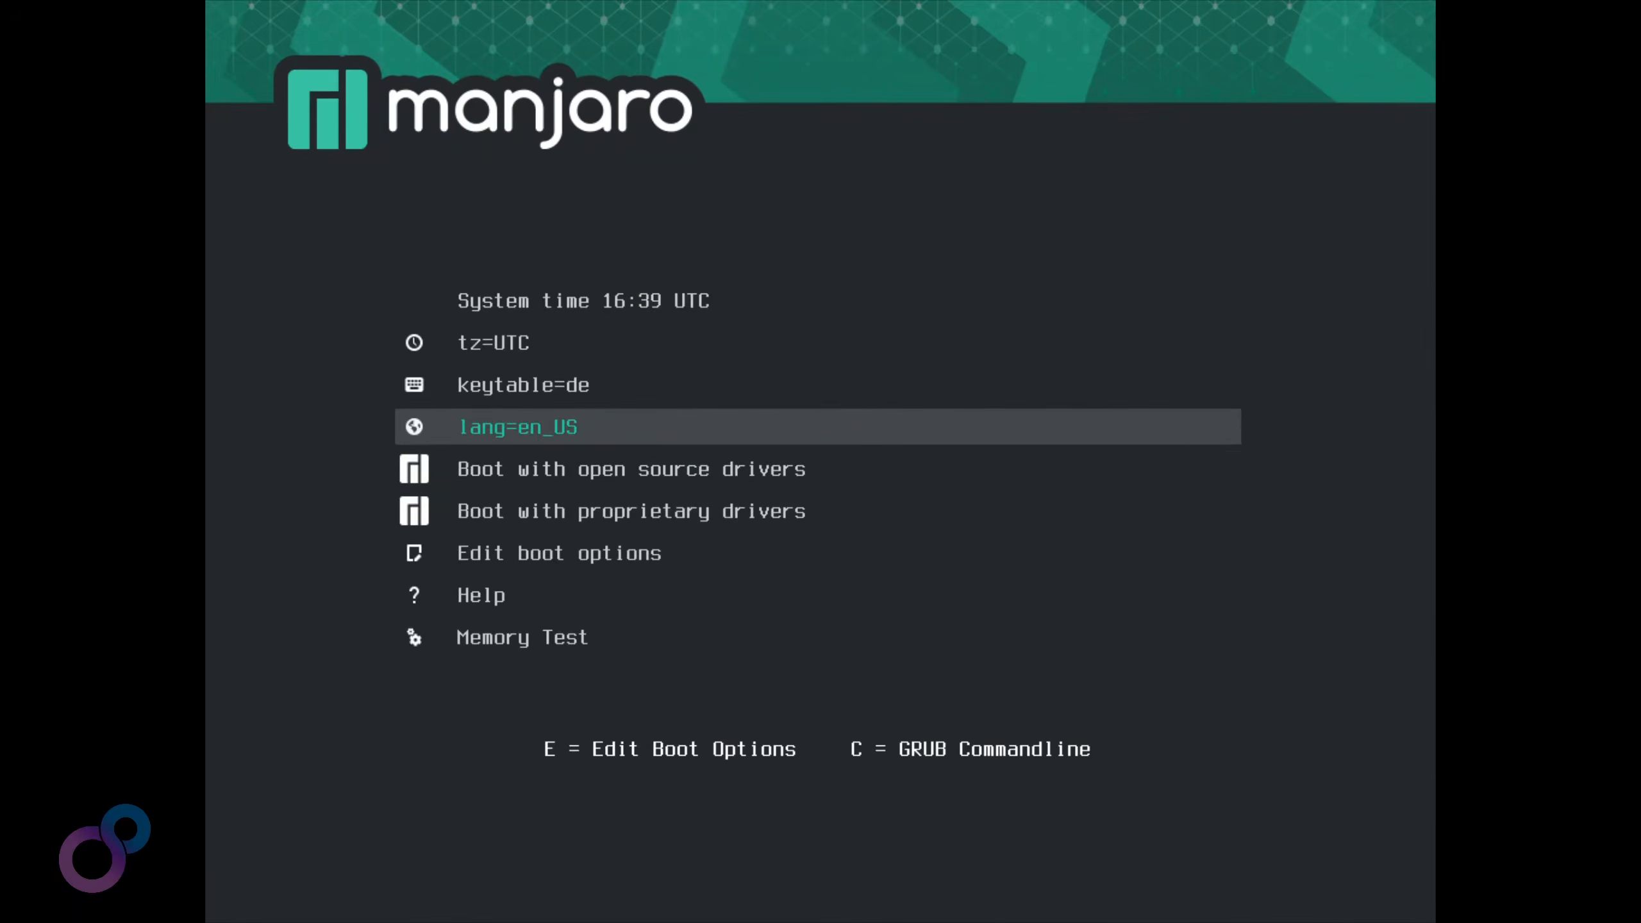
{"action": "key", "text": "Up"}
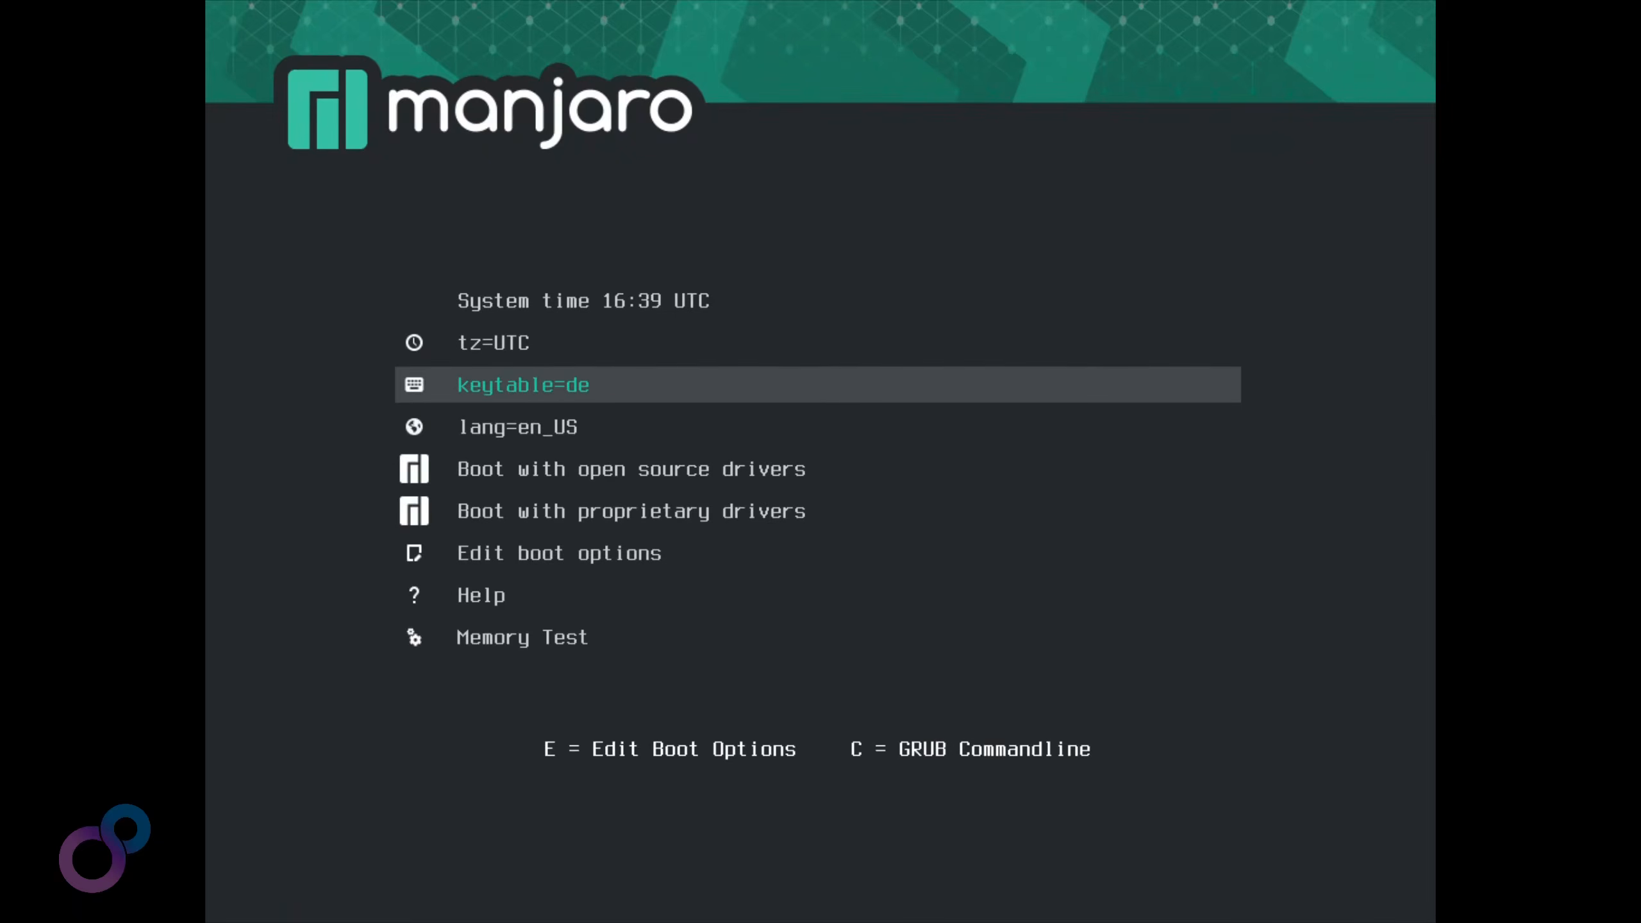
{"action": "key", "text": "Down"}
{"action": "key", "text": "Return"}
{"action": "key", "text": "Down"}
{"action": "key", "text": "Down"}
{"action": "key", "text": "Down"}
{"action": "key", "text": "Return"}
{"action": "key", "text": "Return"}
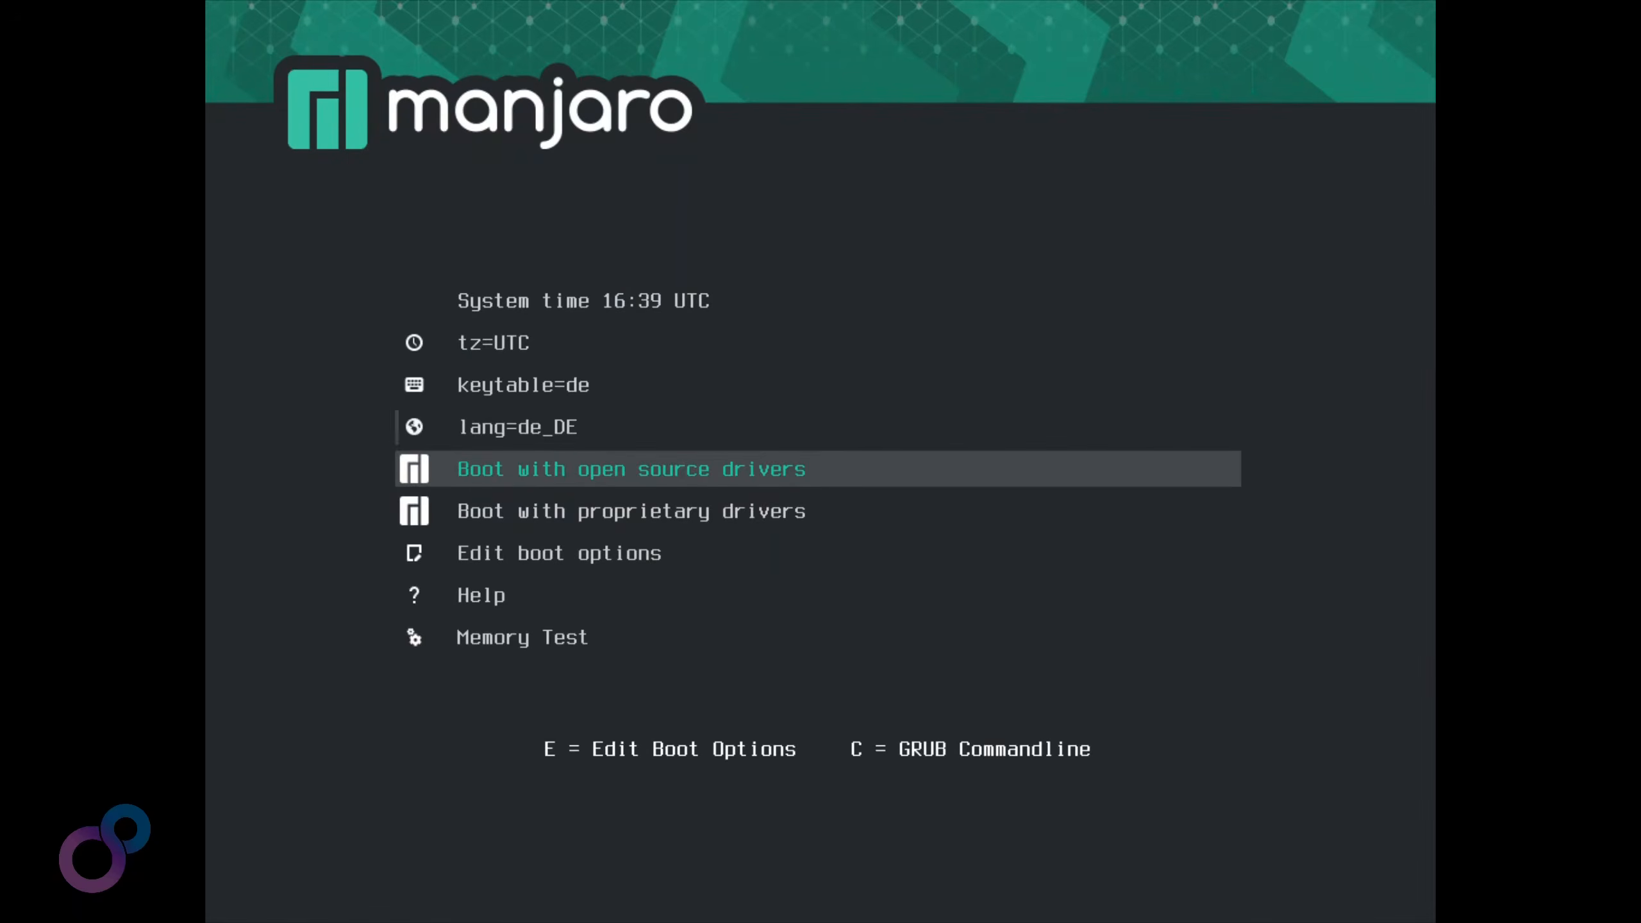
Set the timezone to Europe/Berlin and boot the live system with open source drivers
{"action": "key", "text": "Up"}
{"action": "key", "text": "Up"}
{"action": "key", "text": "Up"}
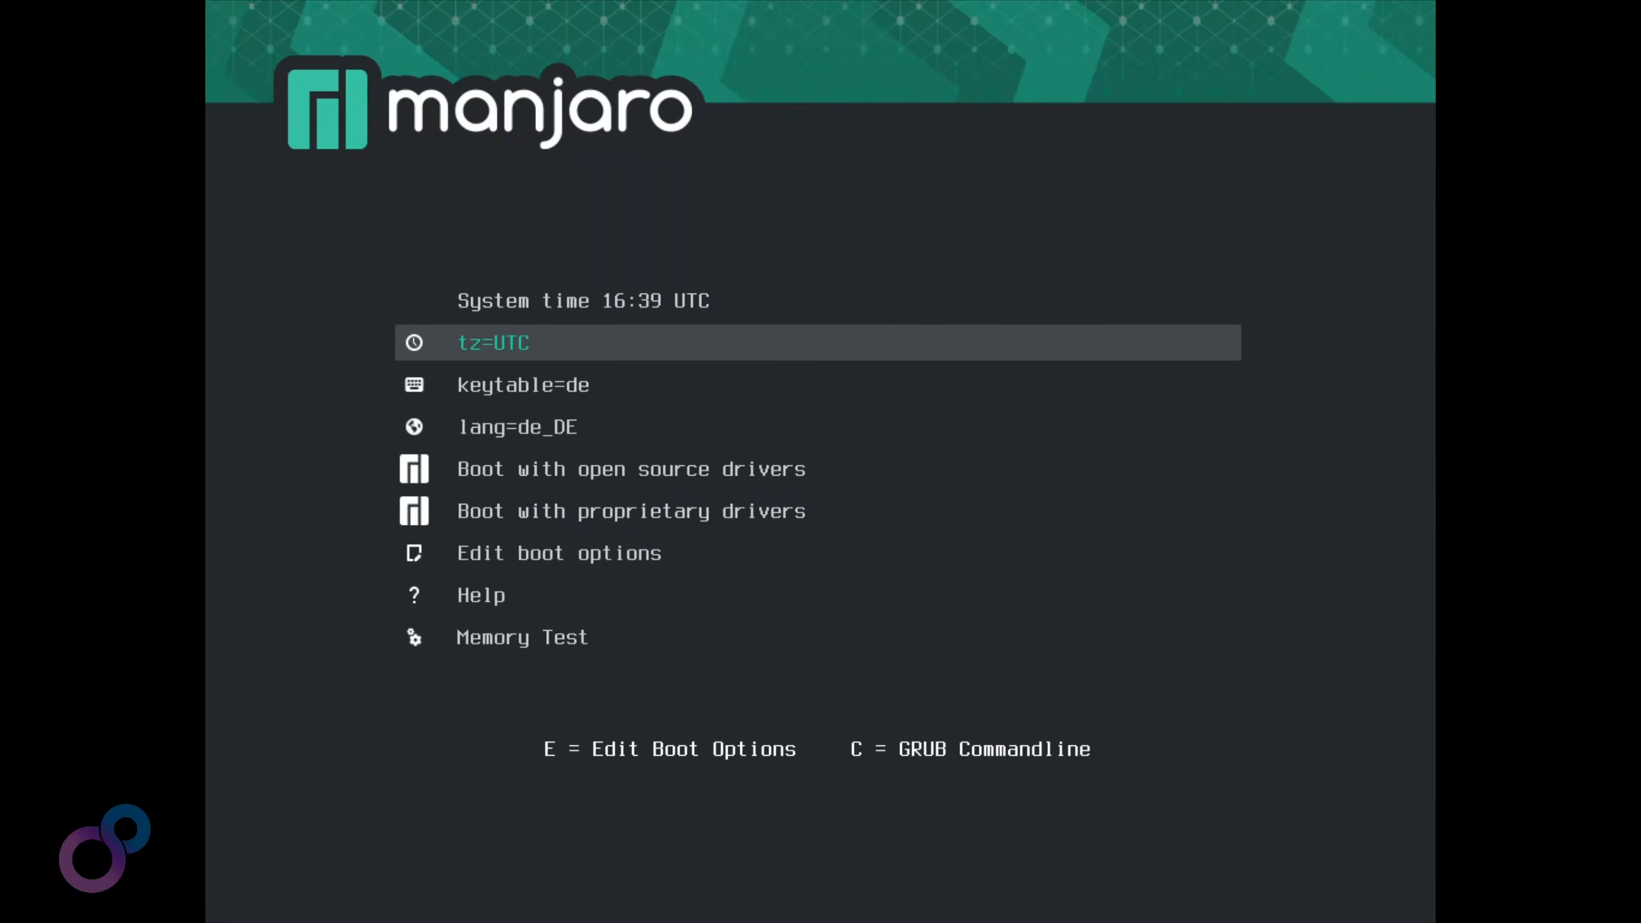
{"action": "key", "text": "Return"}
{"action": "key", "text": "Down"}
{"action": "key", "text": "Down"}
{"action": "key", "text": "Down"}
{"action": "key", "text": "Down"}
{"action": "key", "text": "Down"}
{"action": "key", "text": "Down"}
{"action": "key", "text": "Down"}
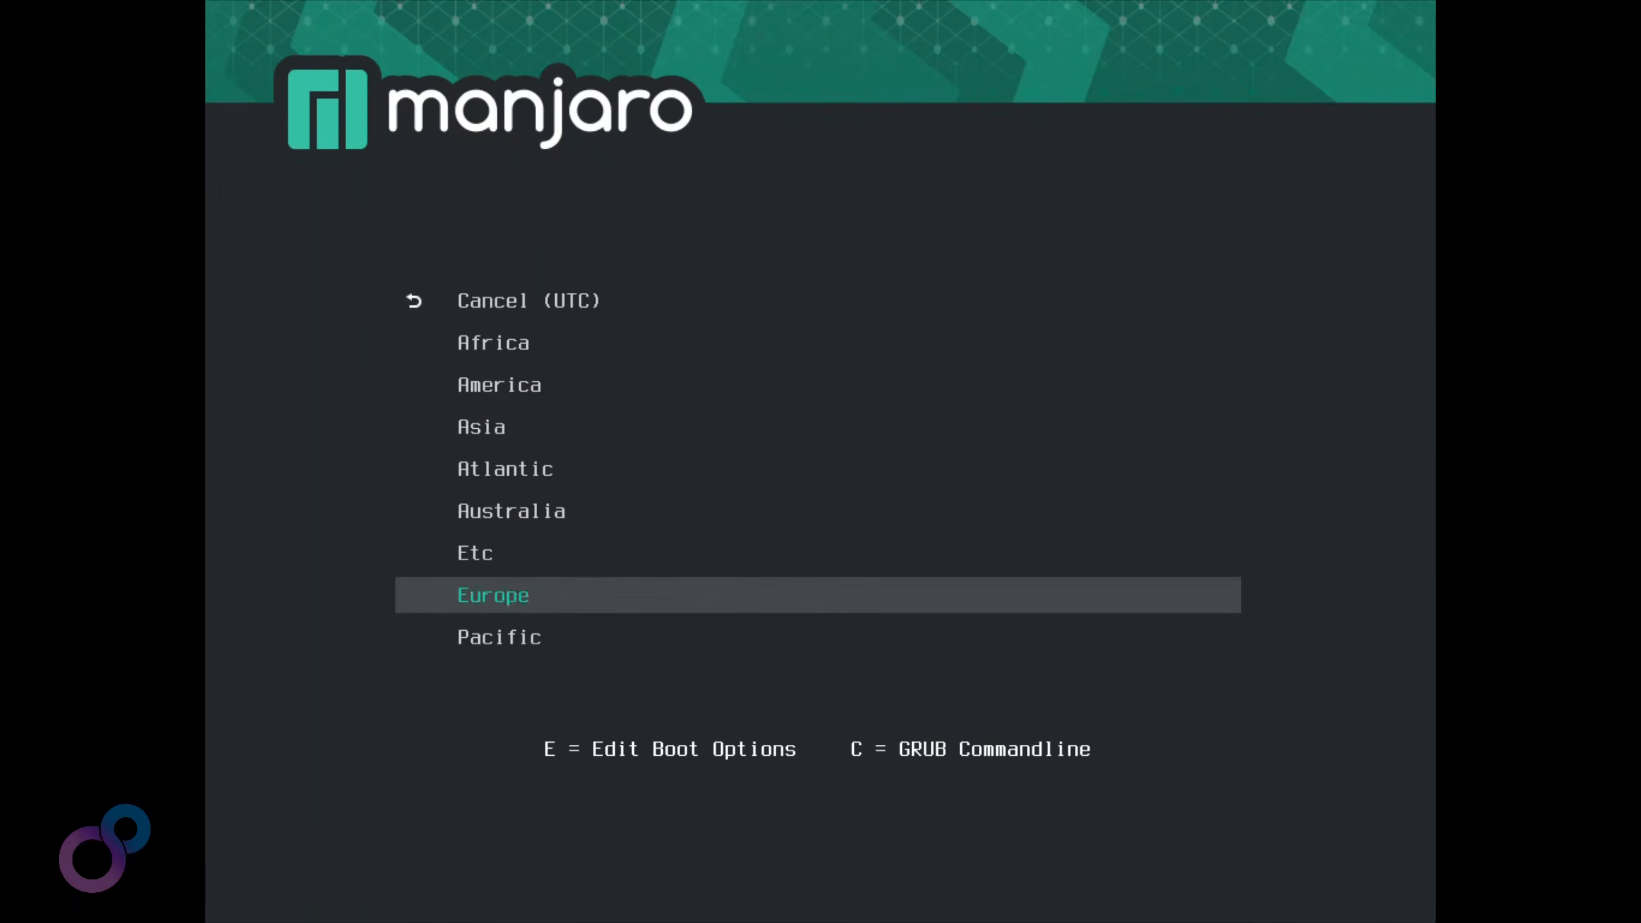
{"action": "key", "text": "Return"}
{"action": "key", "text": "Down"}
{"action": "key", "text": "Down"}
{"action": "key", "text": "Down"}
{"action": "key", "text": "Down"}
{"action": "key", "text": "Up"}
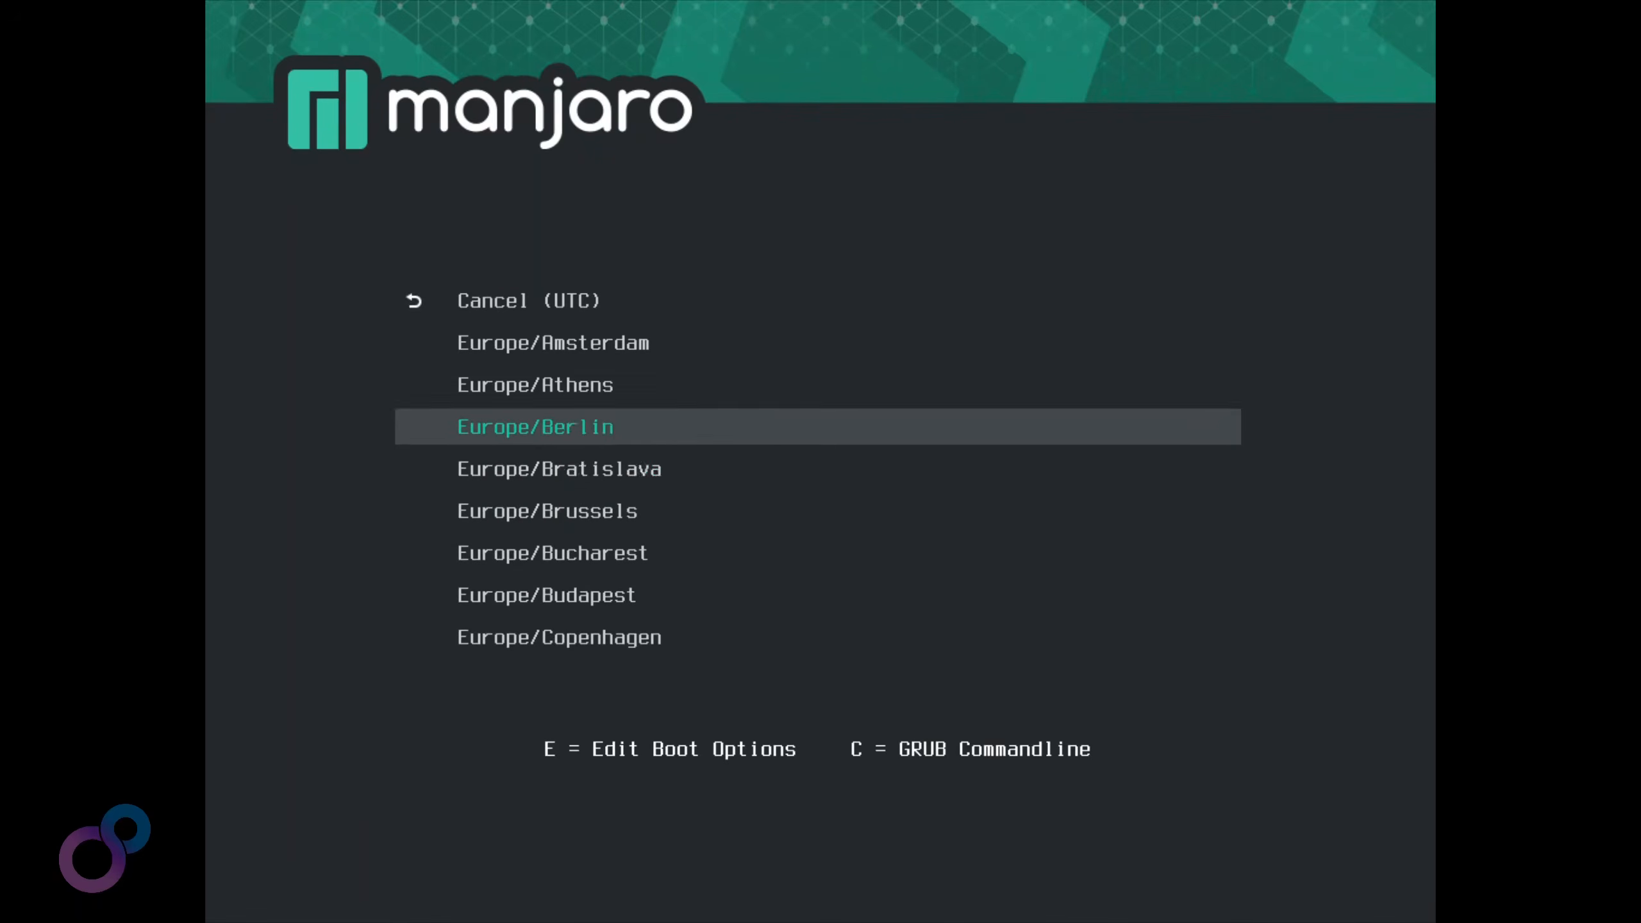
{"action": "key", "text": "Return"}
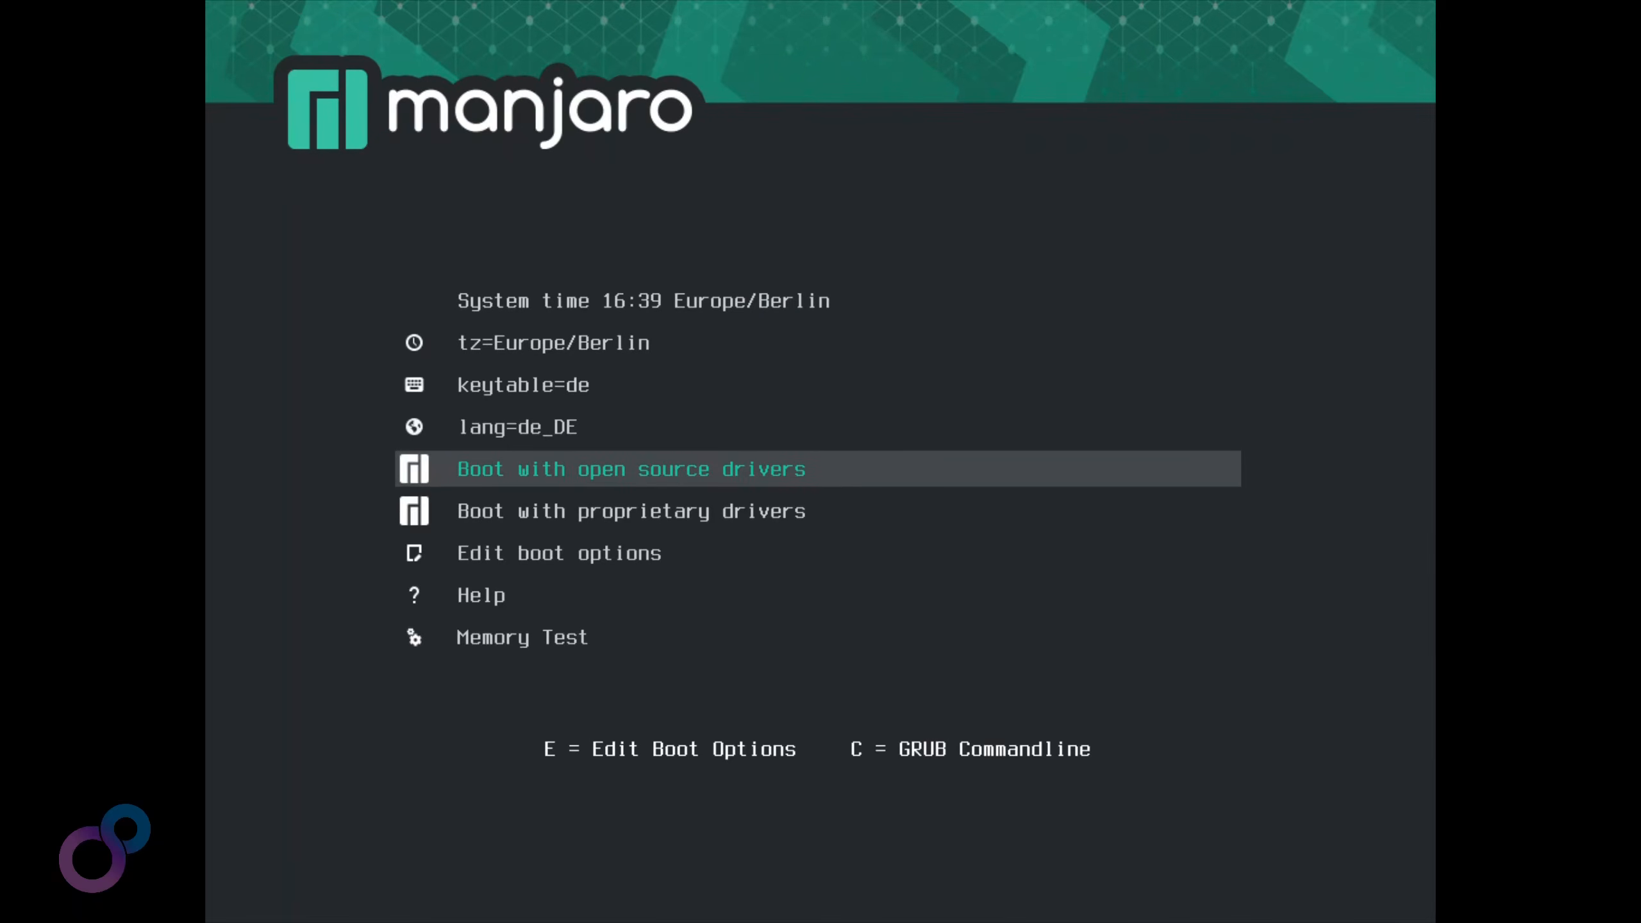
{"action": "key", "text": "Return"}
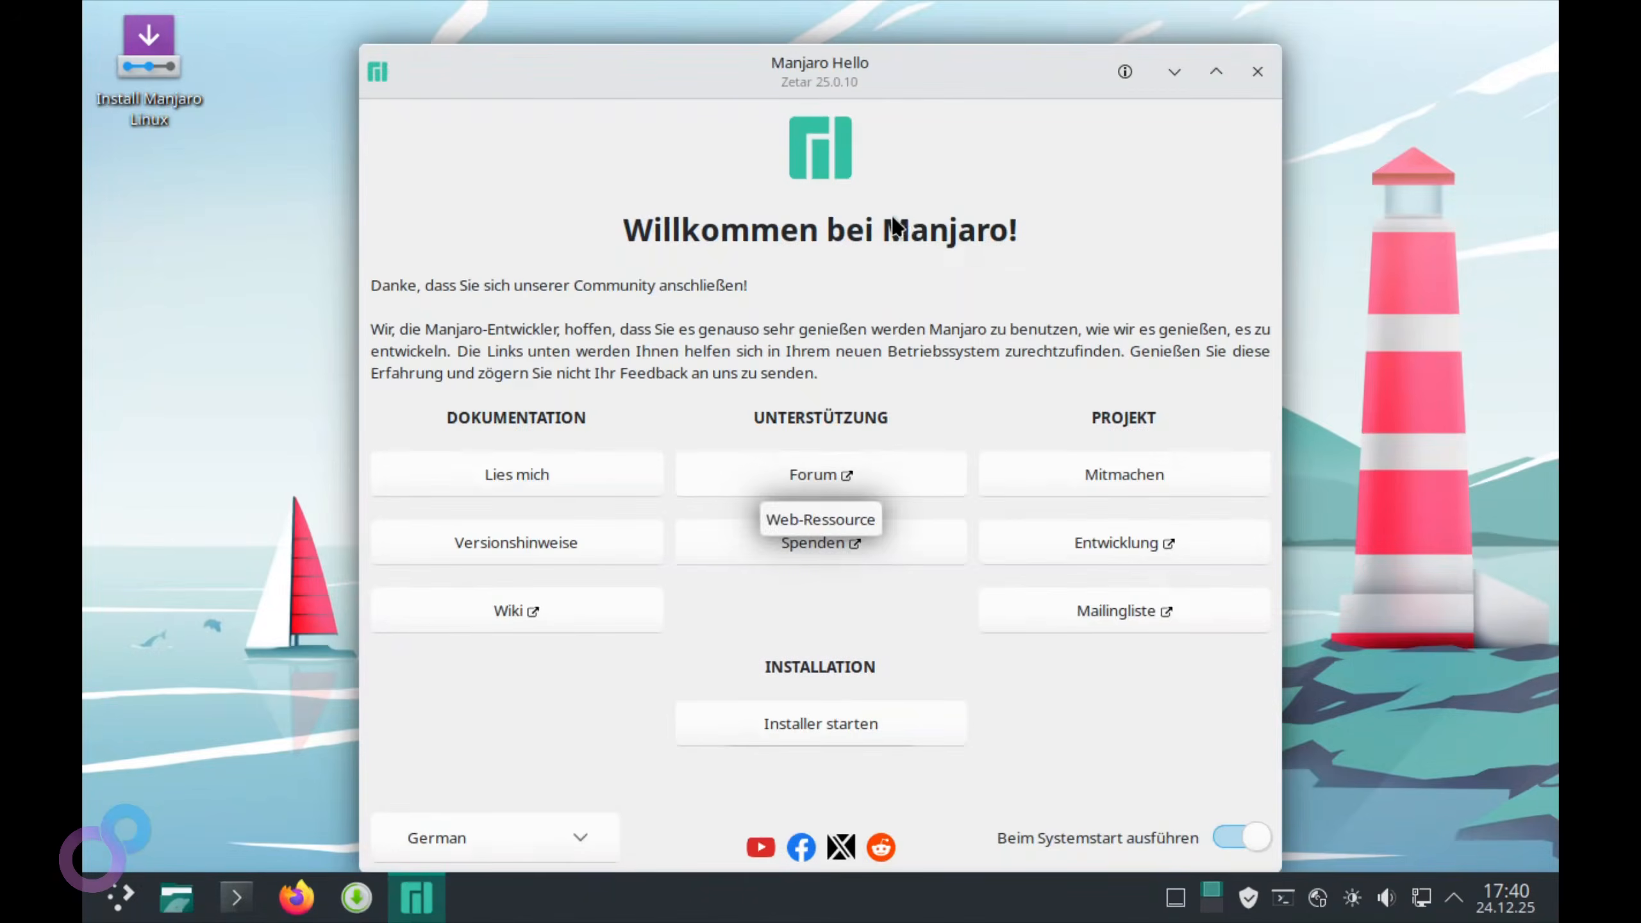
Close the Manjaro Hello window, then open and dismiss the application launcher
{"action": "left_click", "coordinate": [1265, 77]}
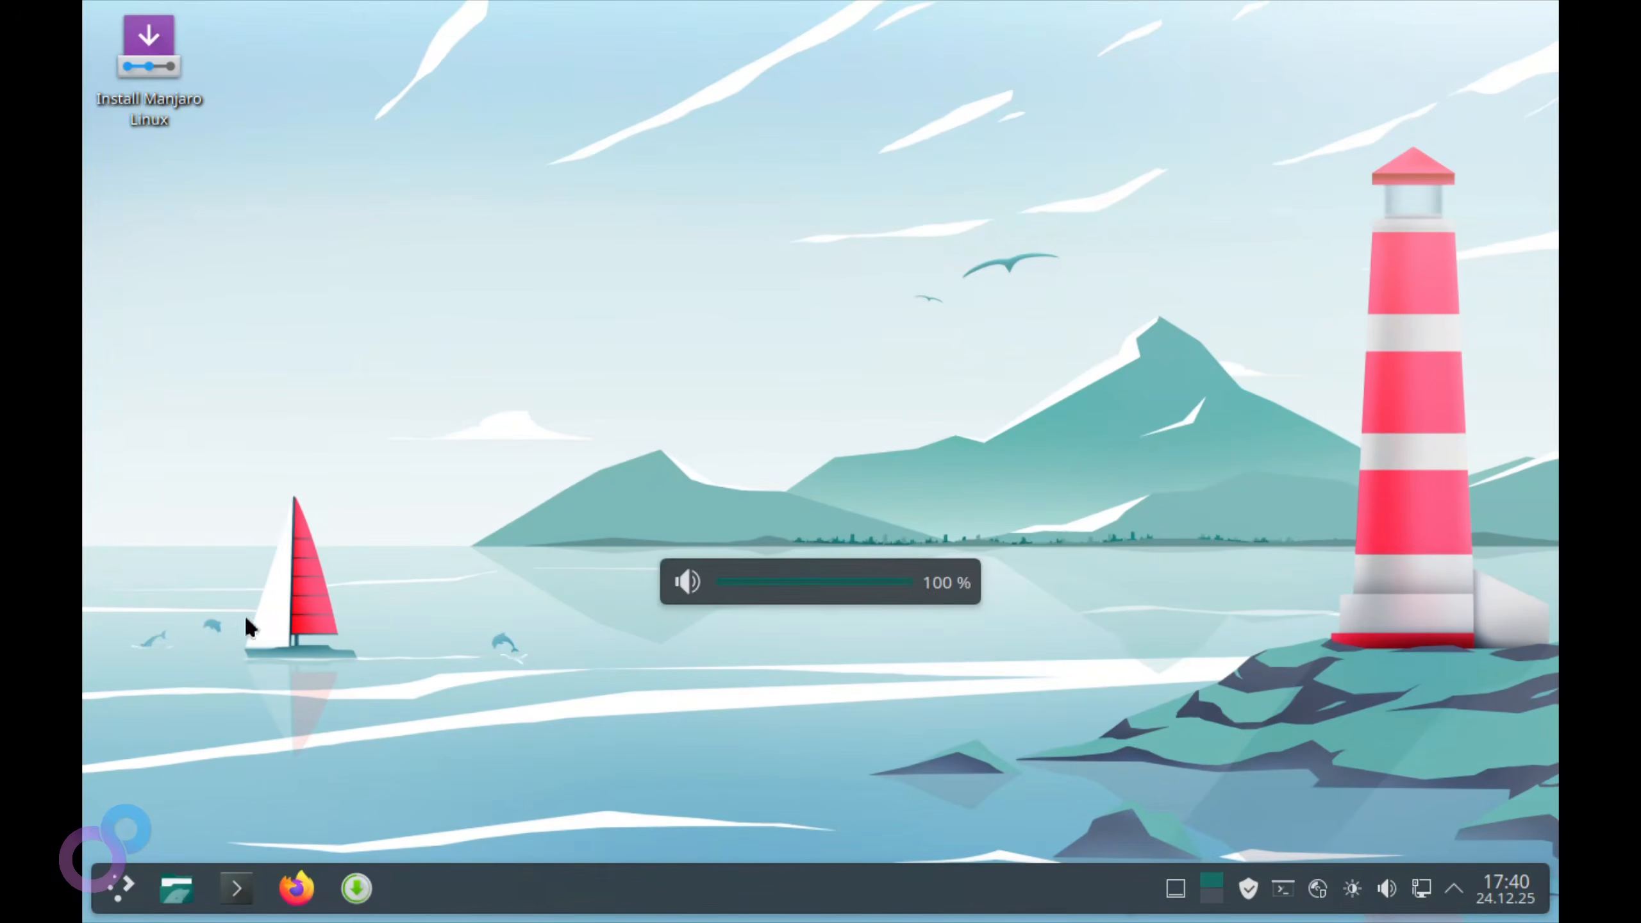
{"action": "left_click", "coordinate": [119, 889]}
{"action": "mouse_move", "coordinate": [244, 483]}
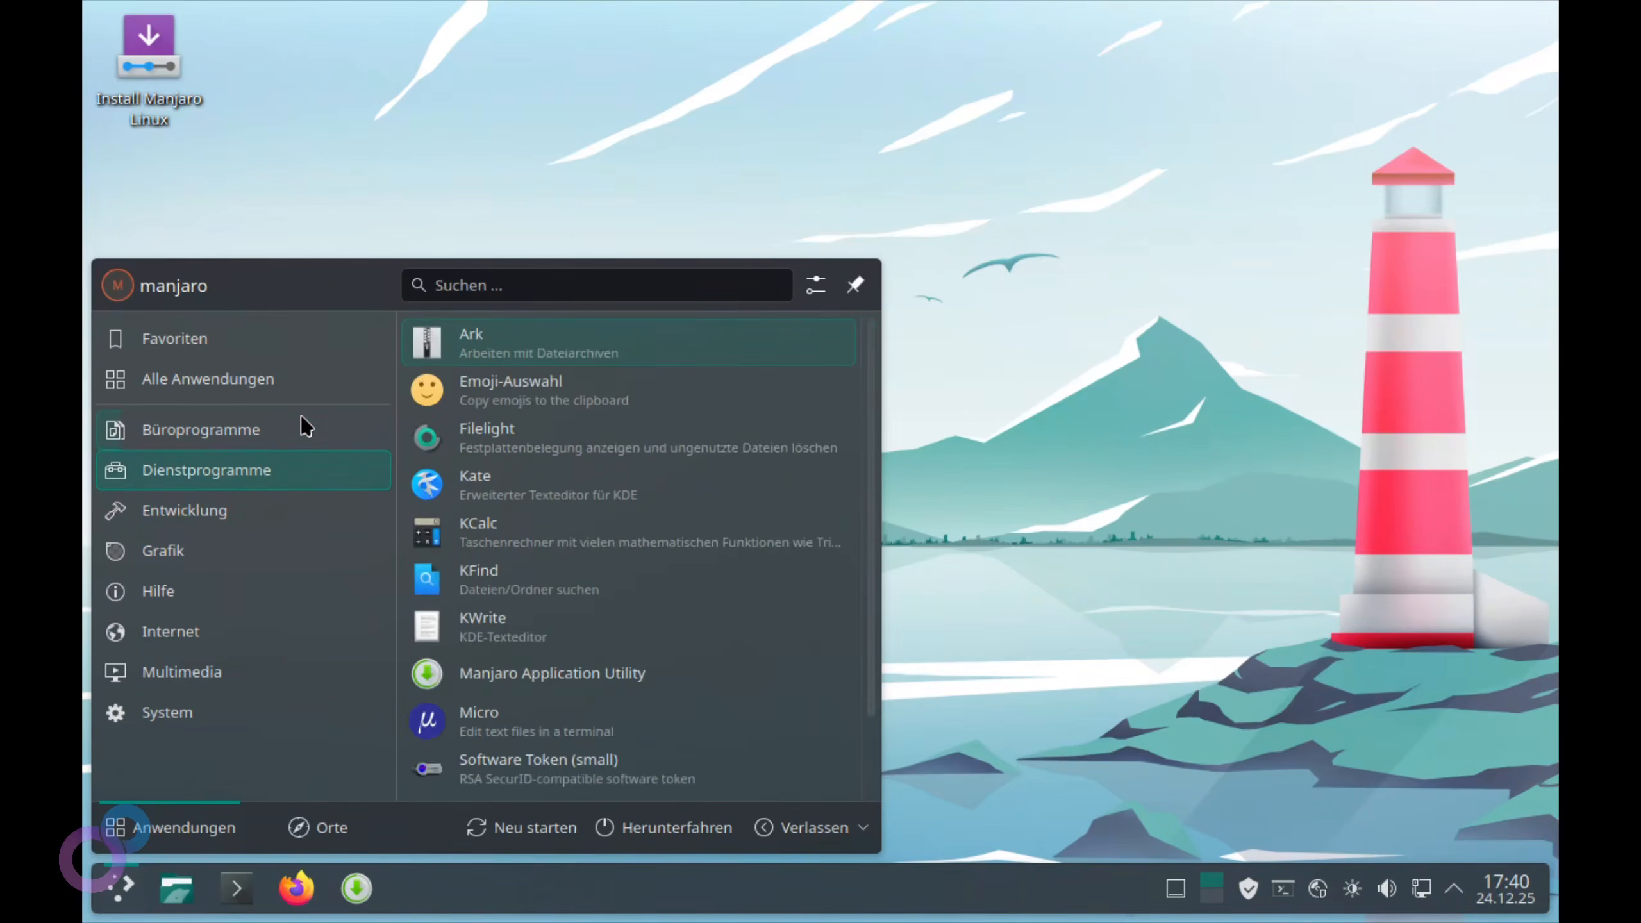
{"action": "left_click", "coordinate": [559, 97]}
Change the display resolution to 1920×1080 and keep it, then launch Install Manjaro Linux
{"action": "right_click", "coordinate": [806, 344]}
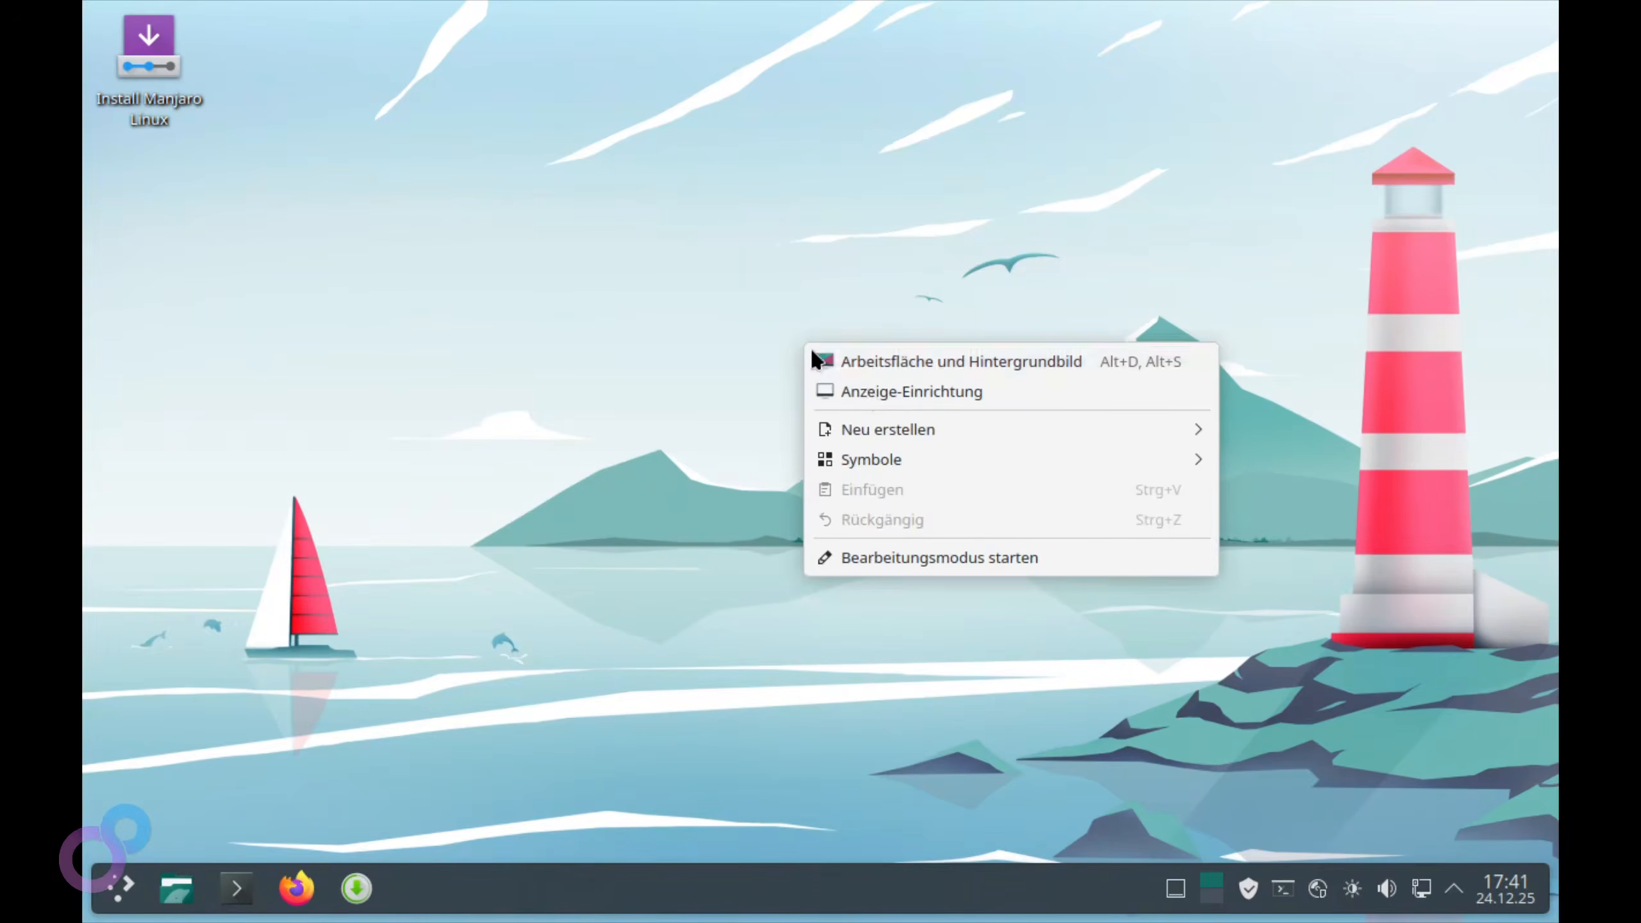
{"action": "left_click", "coordinate": [979, 393]}
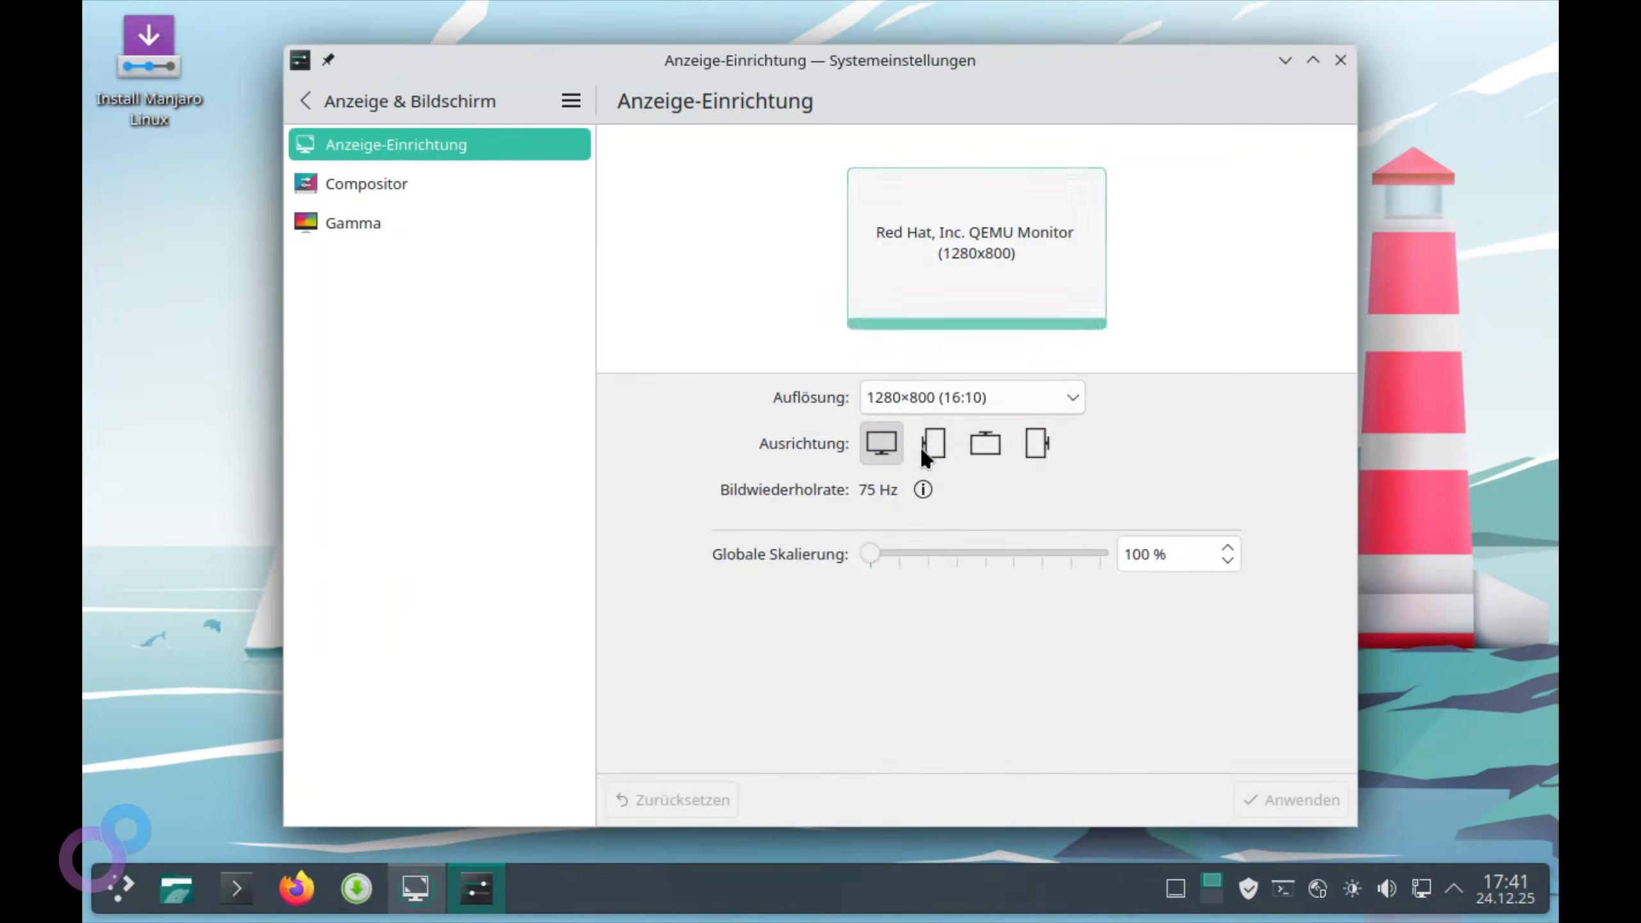
{"action": "left_click", "coordinate": [946, 396]}
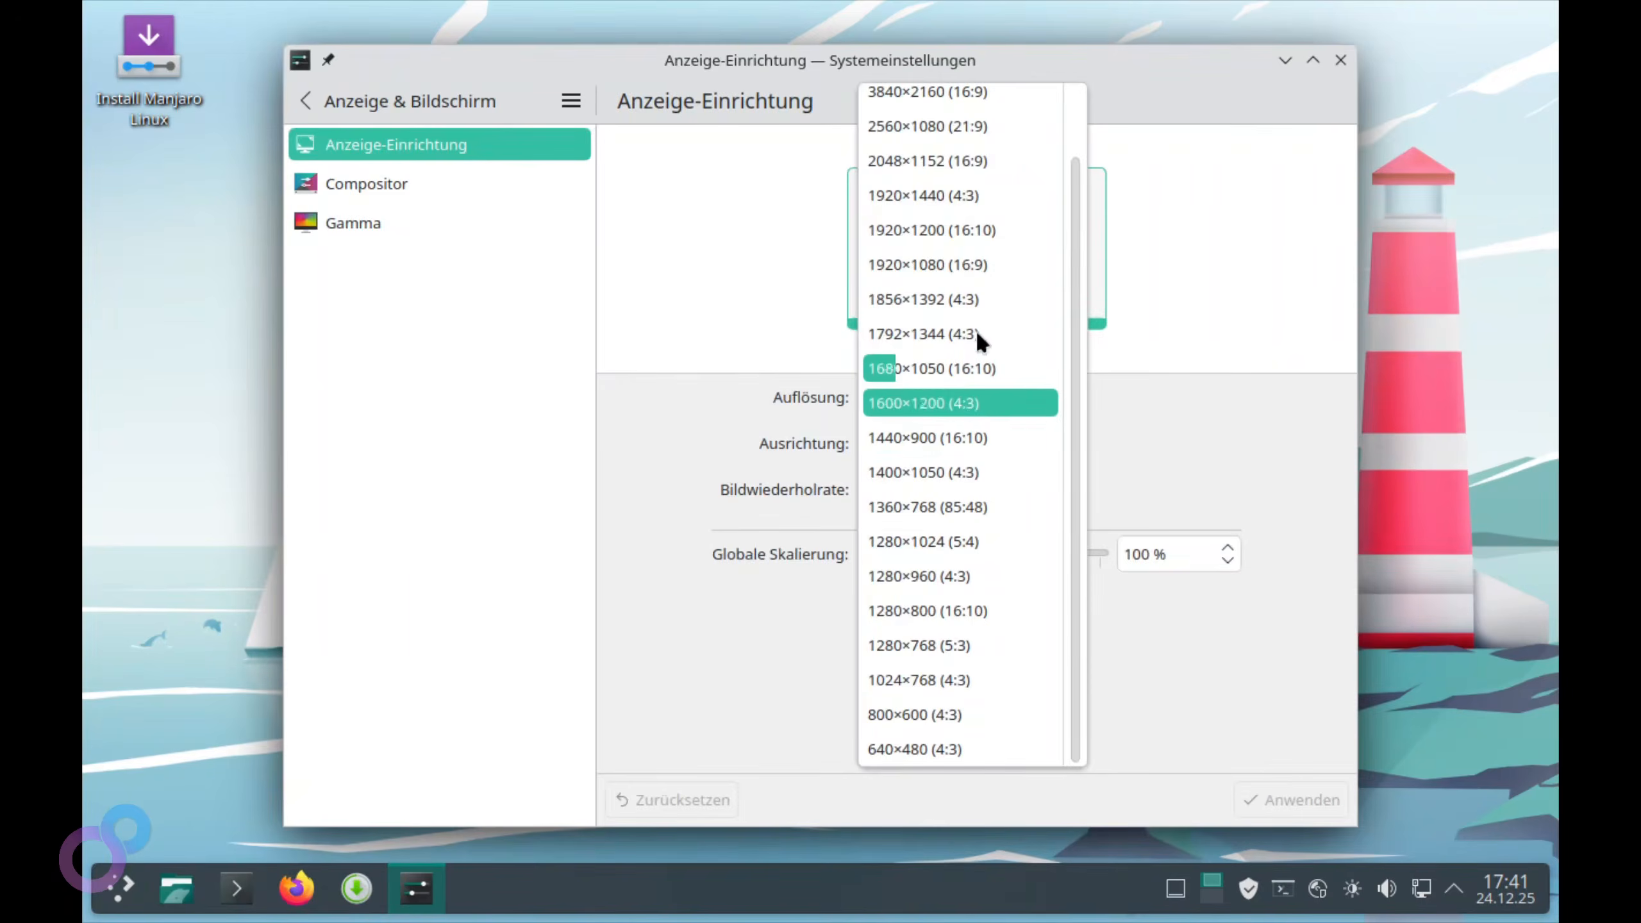
{"action": "left_click", "coordinate": [982, 266]}
{"action": "left_click", "coordinate": [1303, 787]}
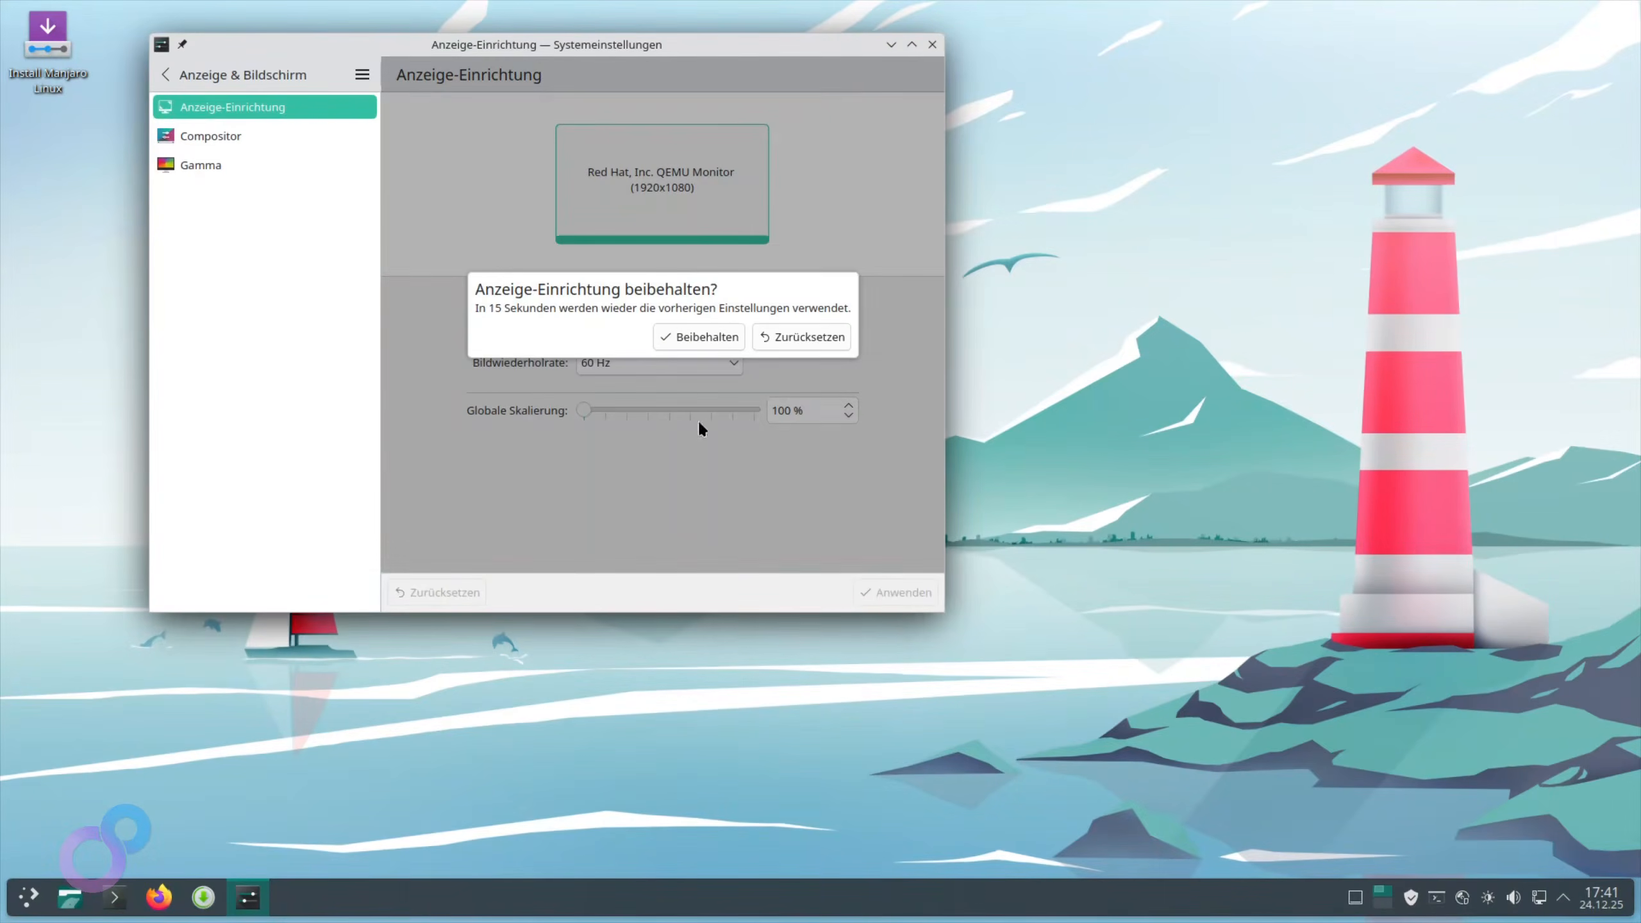
{"action": "left_click", "coordinate": [696, 331]}
{"action": "left_click", "coordinate": [932, 45]}
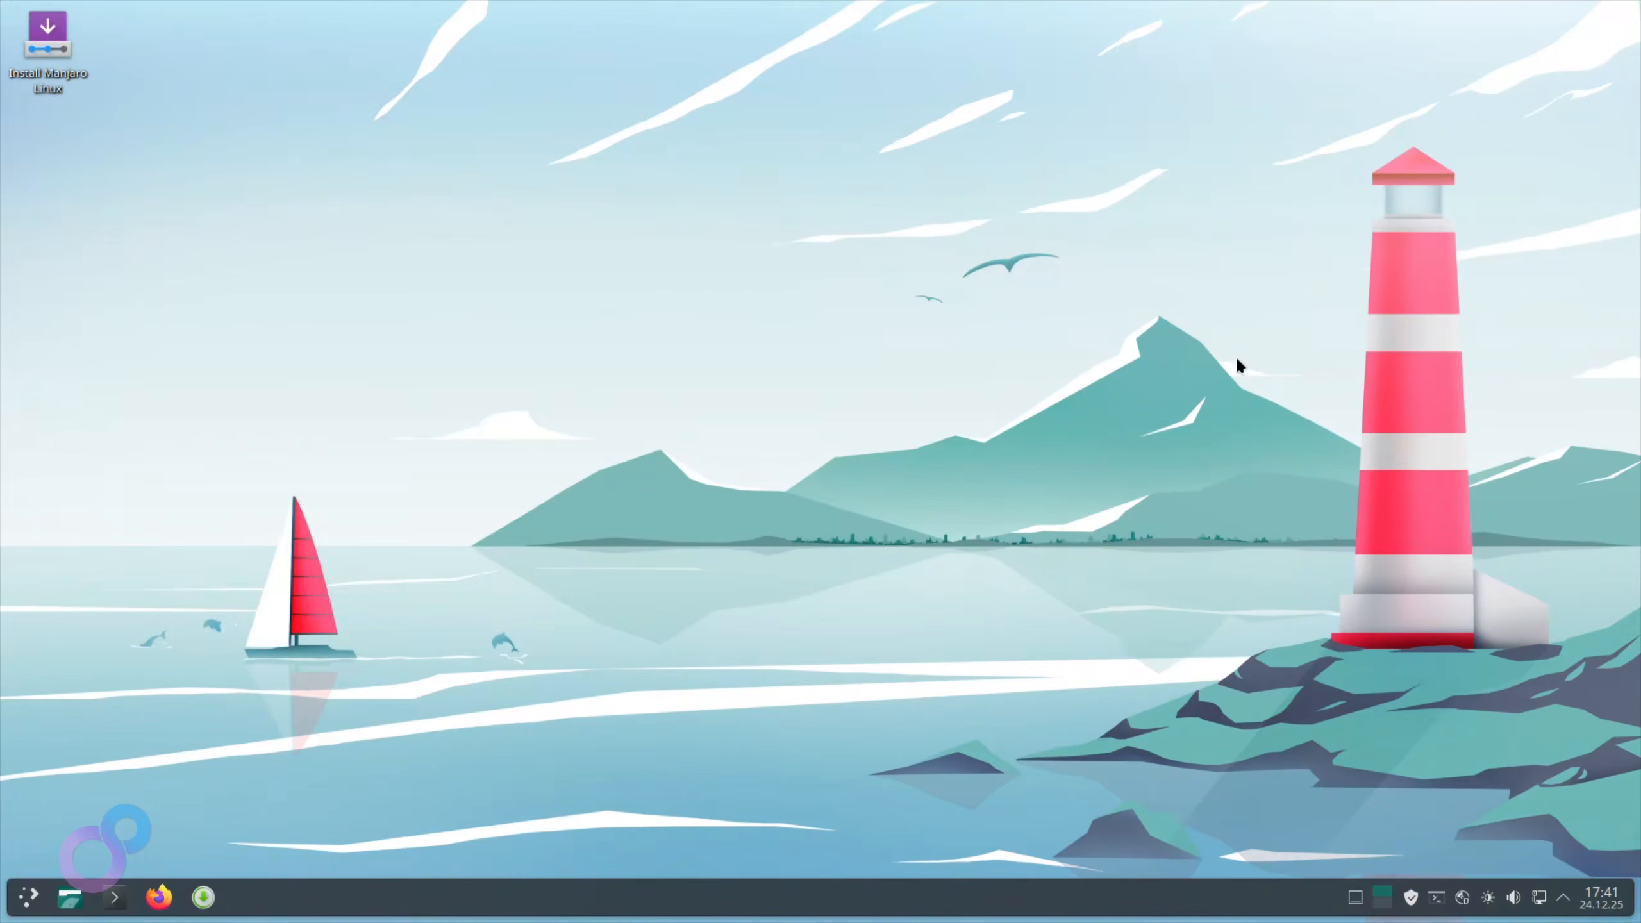
{"action": "left_click", "coordinate": [38, 69]}
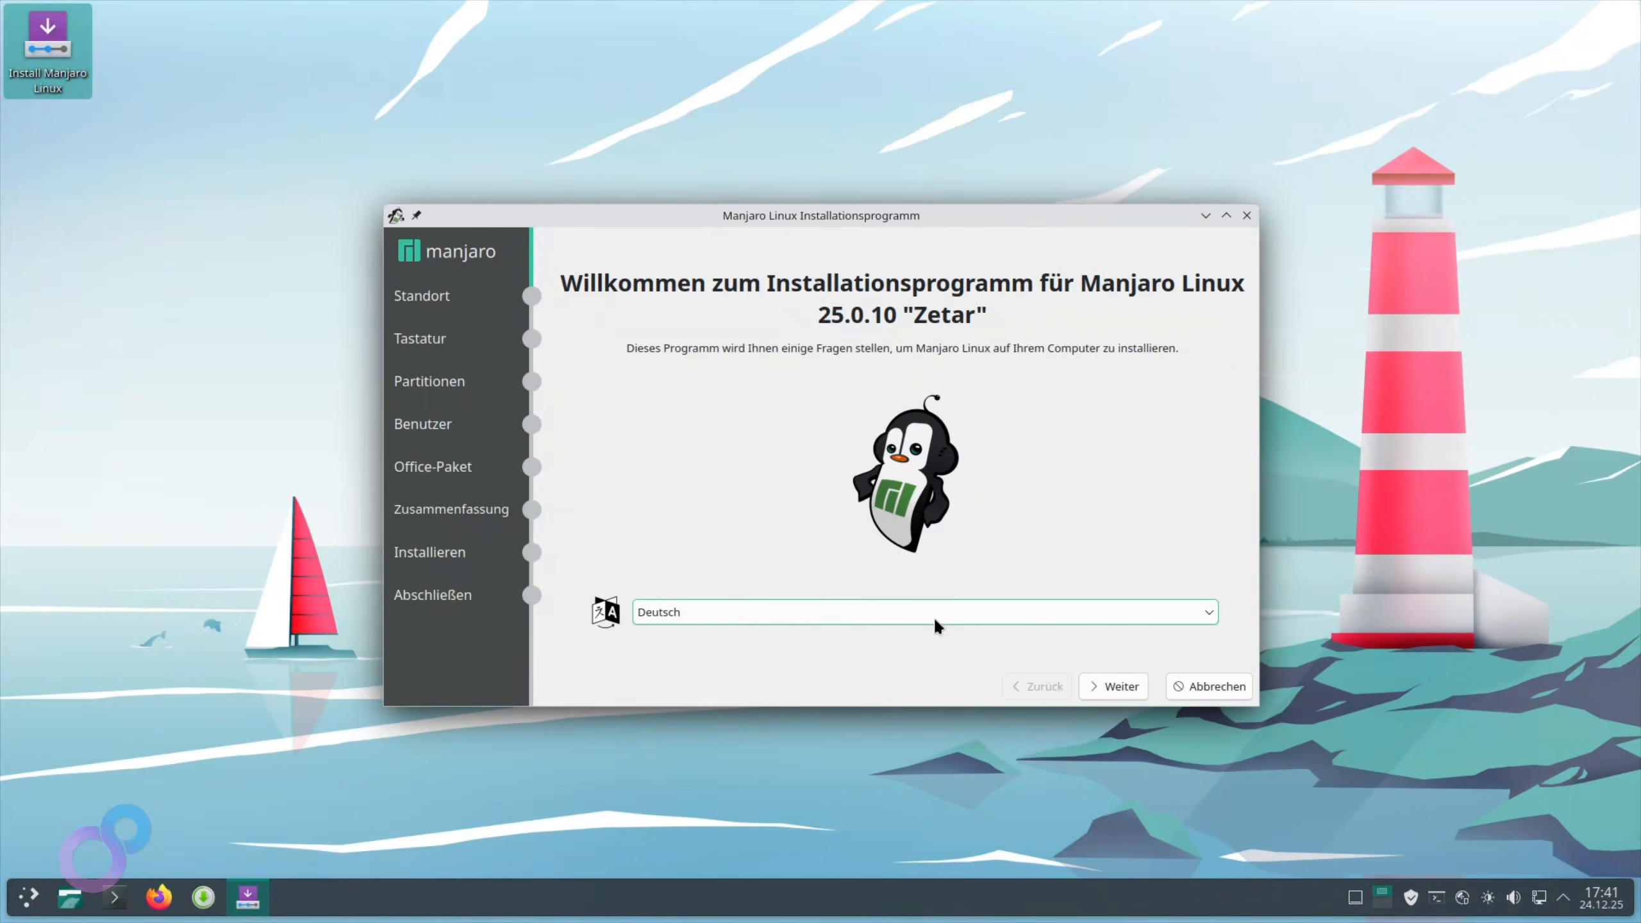
Accept the Europe/Berlin location and German keyboard, enlarge the installer, and choose manual partitioning
{"action": "left_click", "coordinate": [1117, 688]}
{"action": "left_click", "coordinate": [1117, 688]}
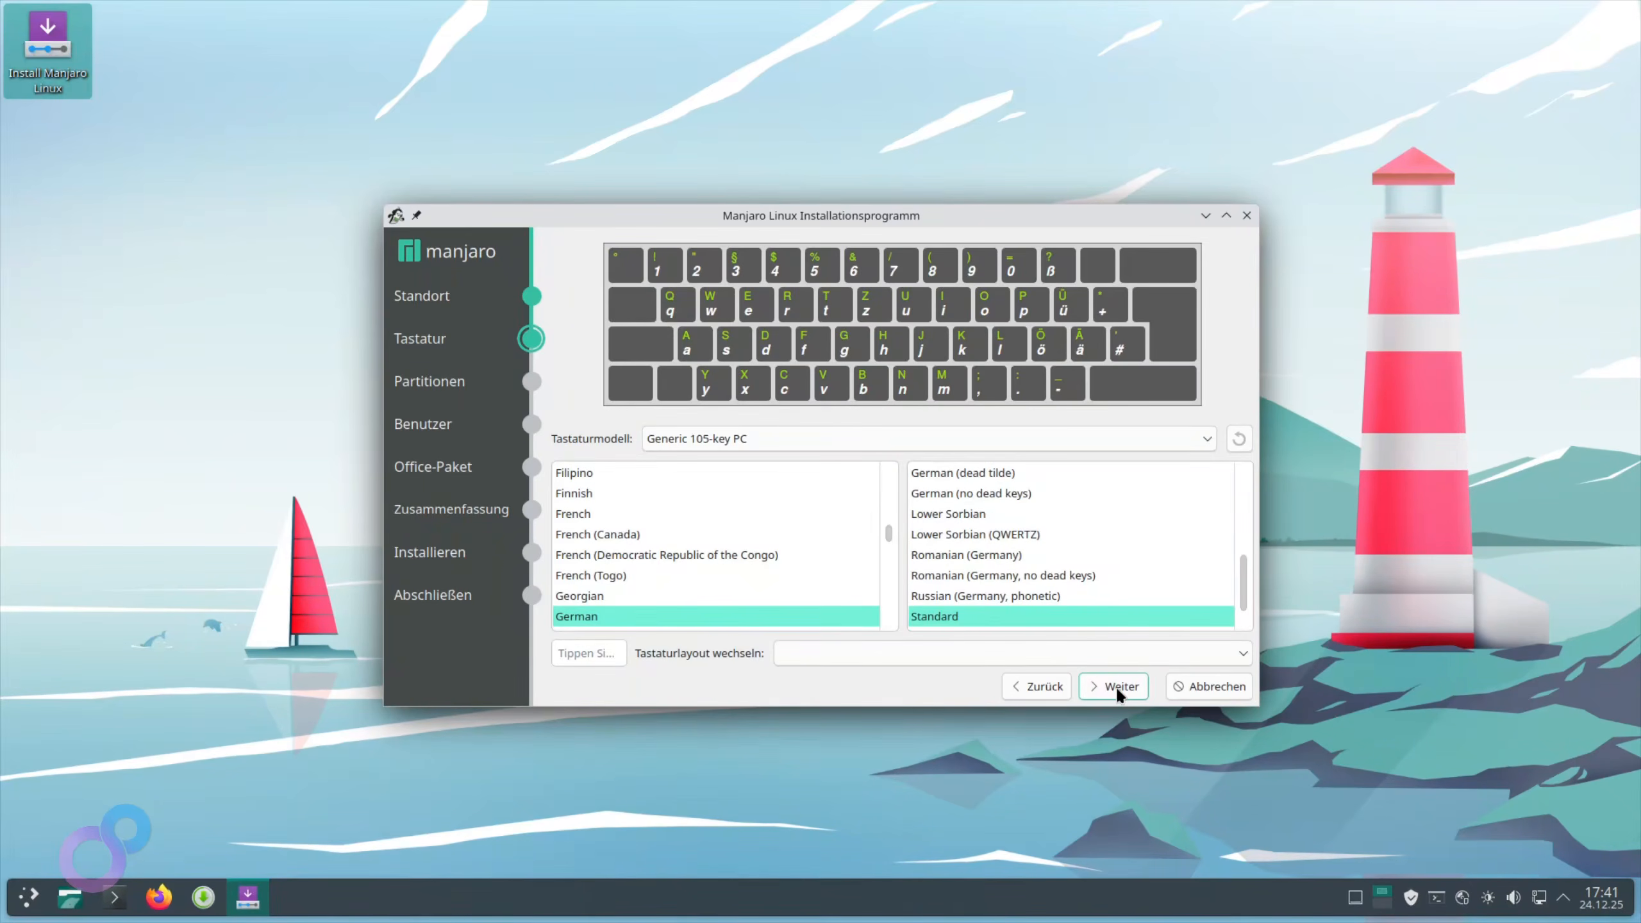
{"action": "left_click", "coordinate": [1117, 688]}
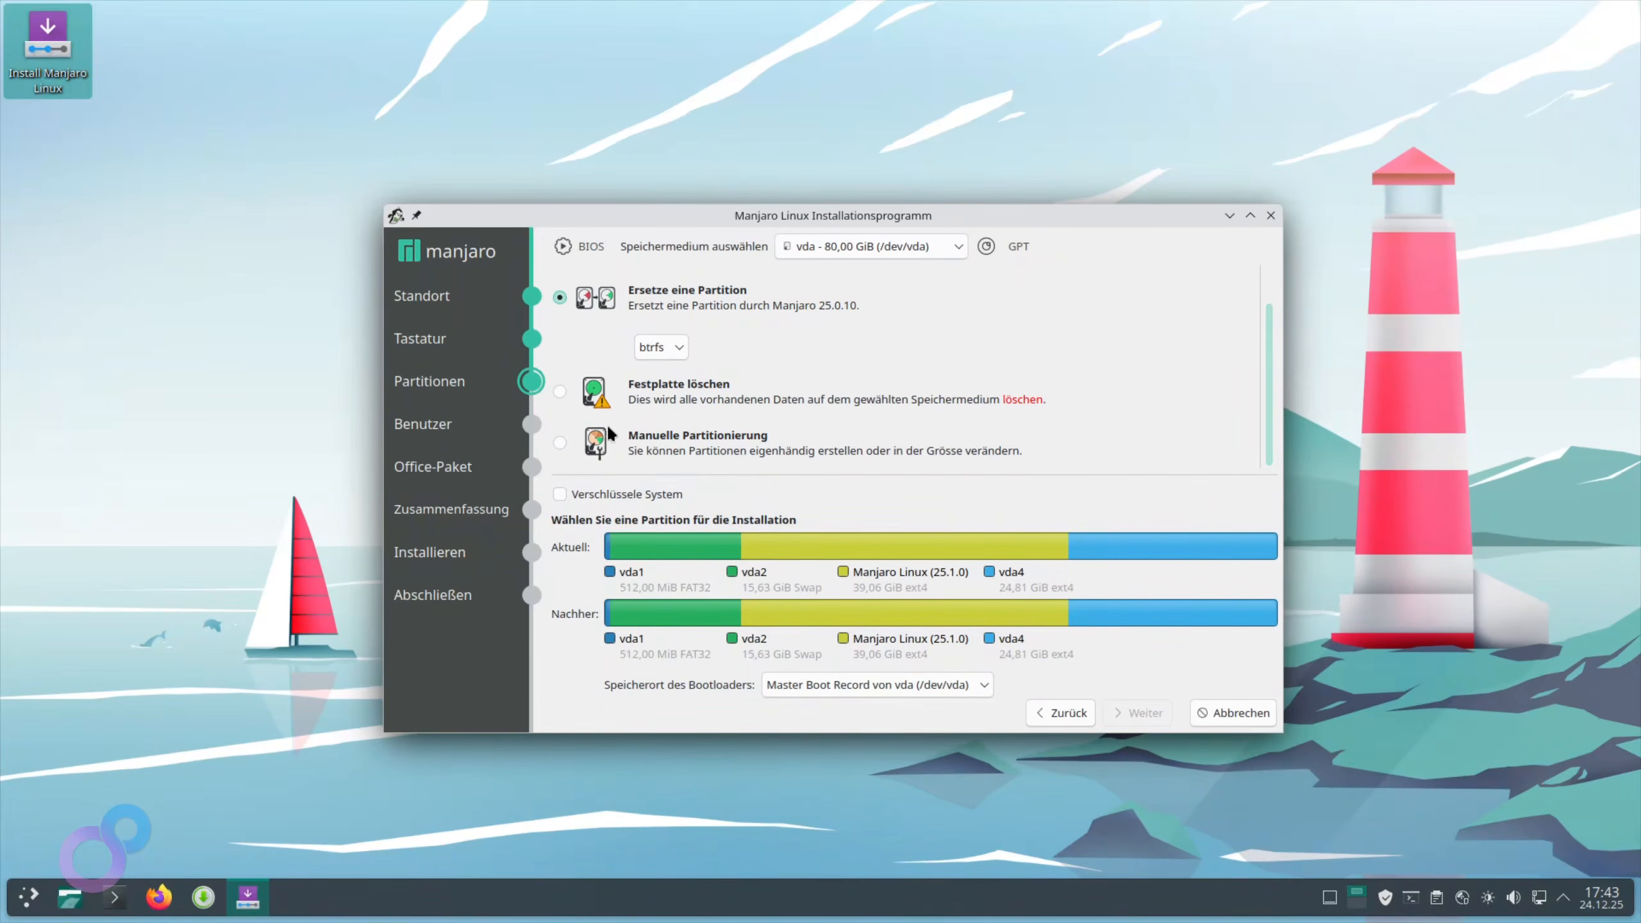
{"action": "left_click_drag", "start_coordinate": [382, 196], "coordinate": [222, 60]}
{"action": "left_click_drag", "start_coordinate": [1283, 732], "coordinate": [1357, 756]}
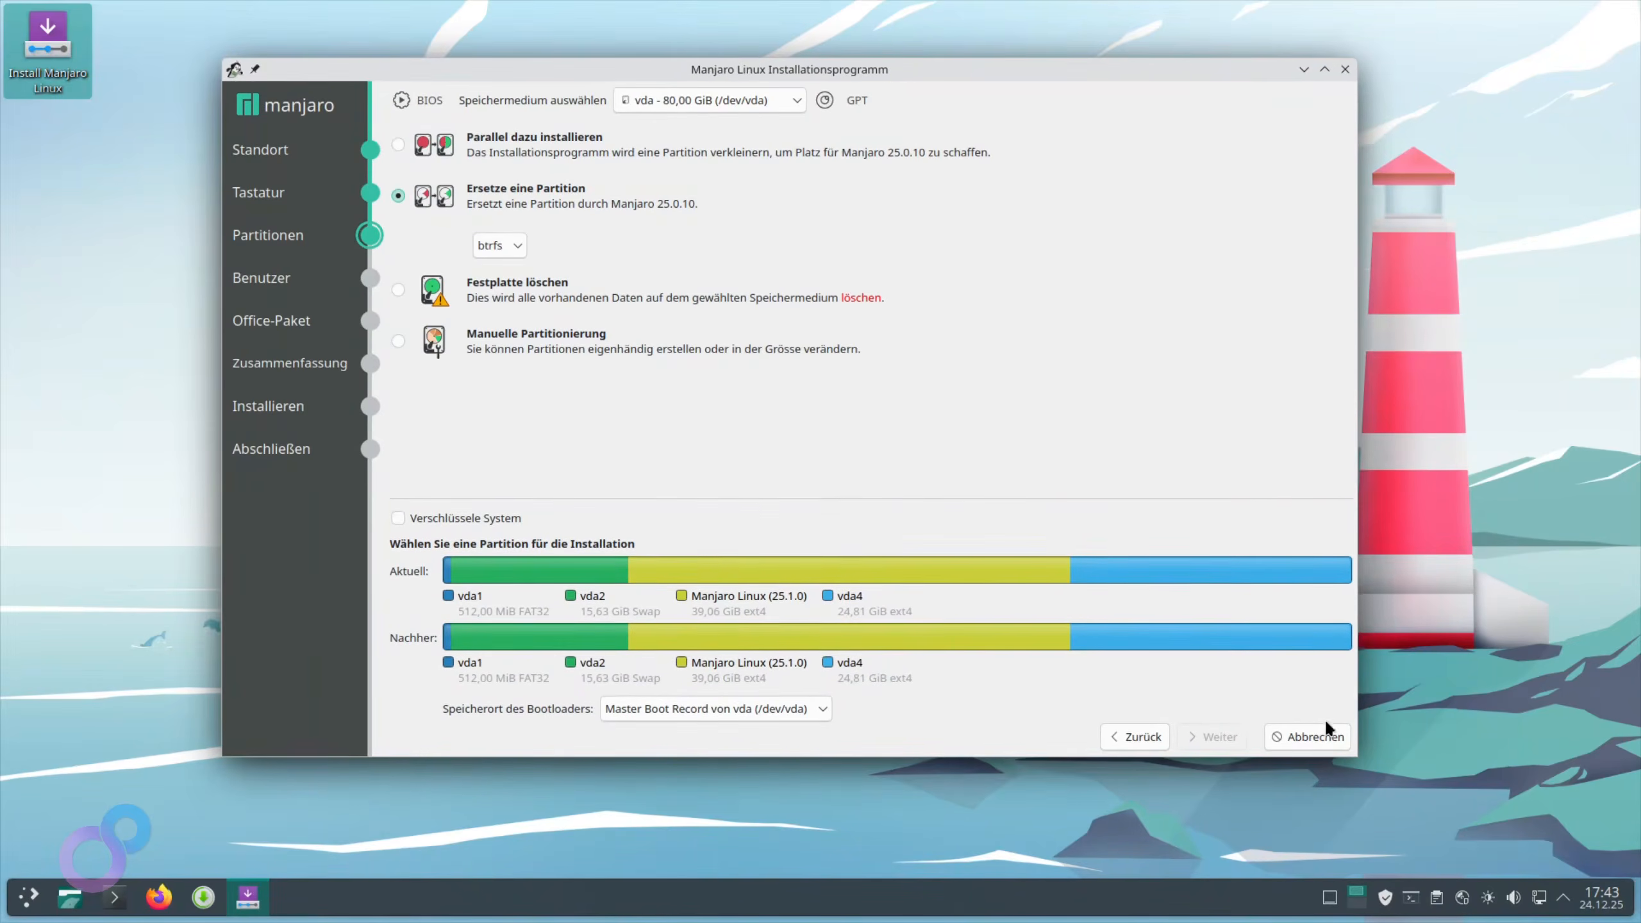
{"action": "left_click", "coordinate": [399, 340]}
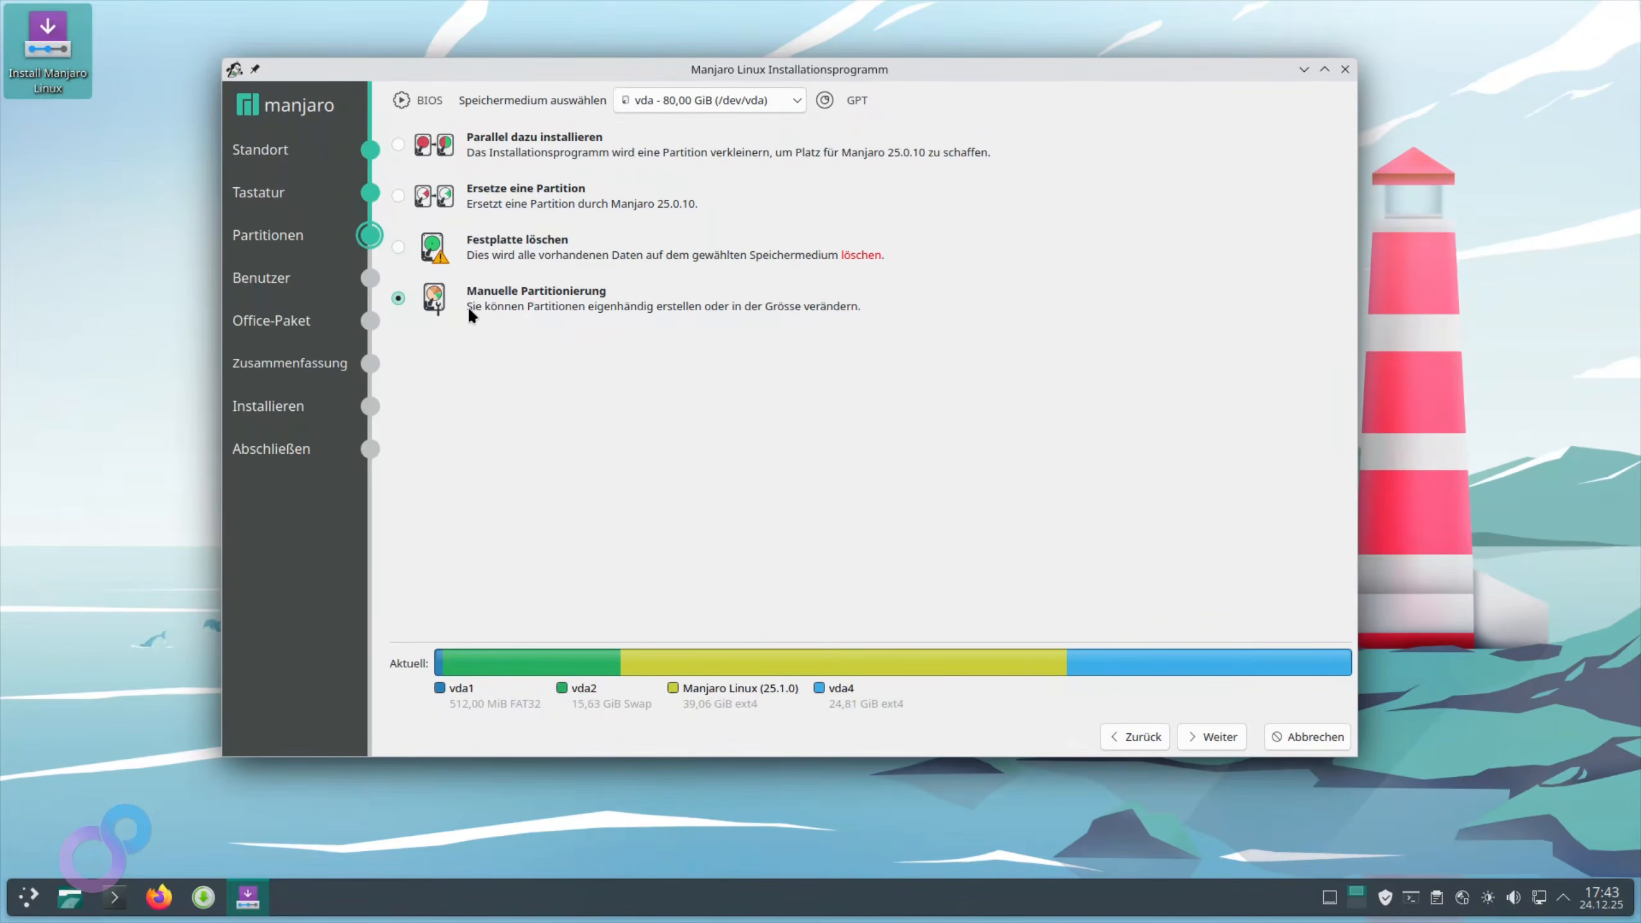
Delete the existing partitions /dev/vda1 through /dev/vda4, leaving the disk free
{"action": "left_click", "coordinate": [1220, 739]}
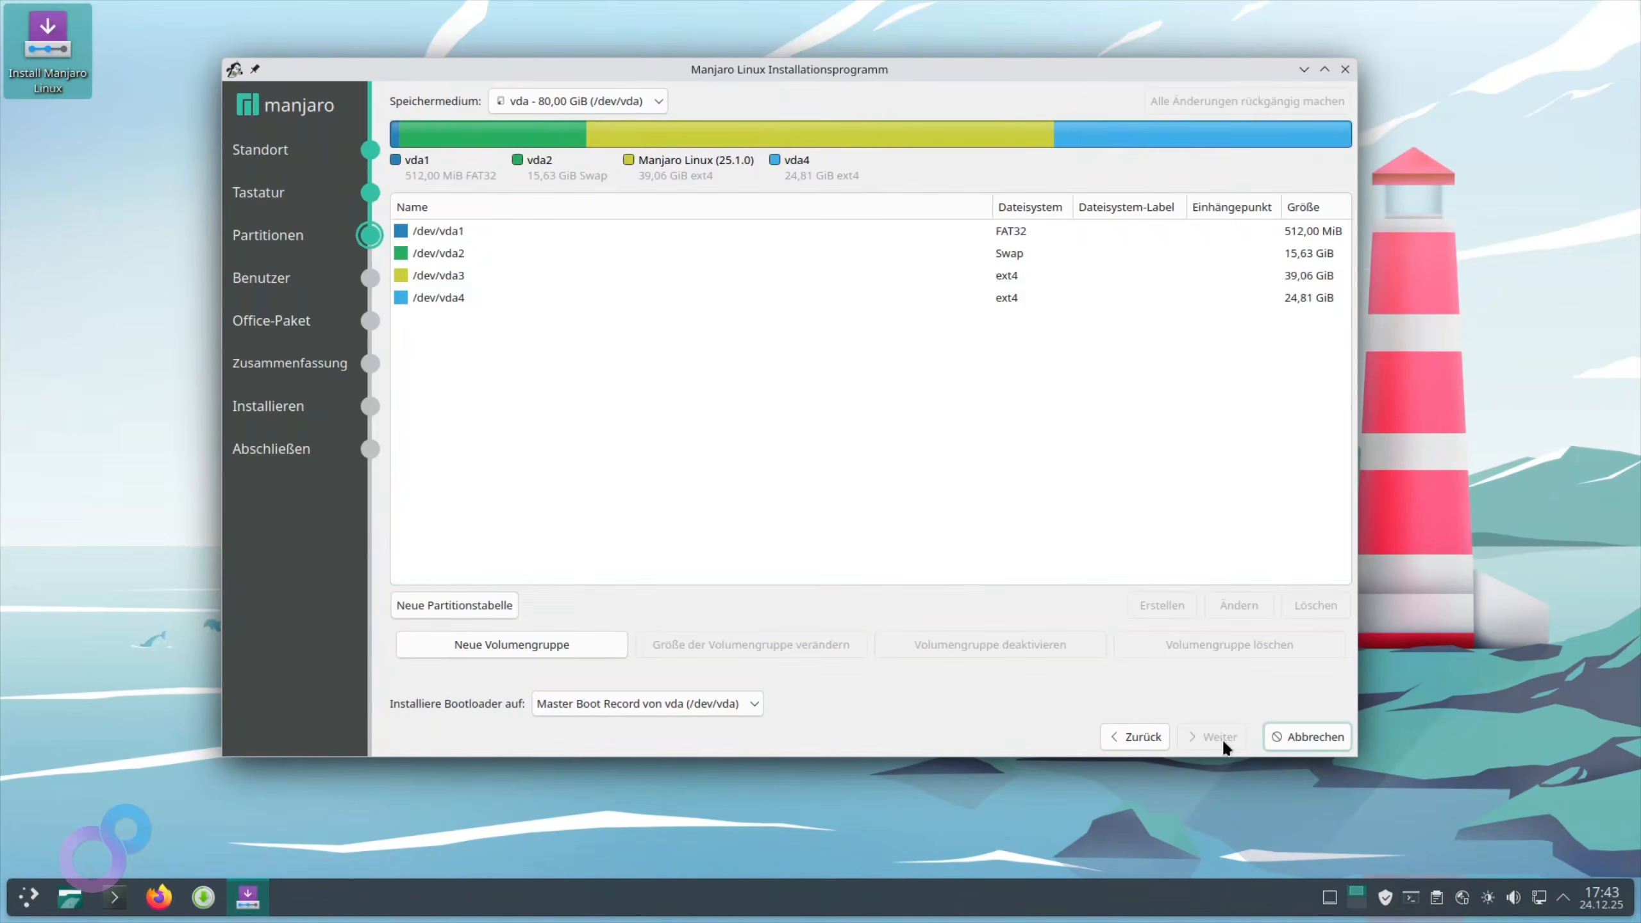
{"action": "left_click", "coordinate": [451, 226]}
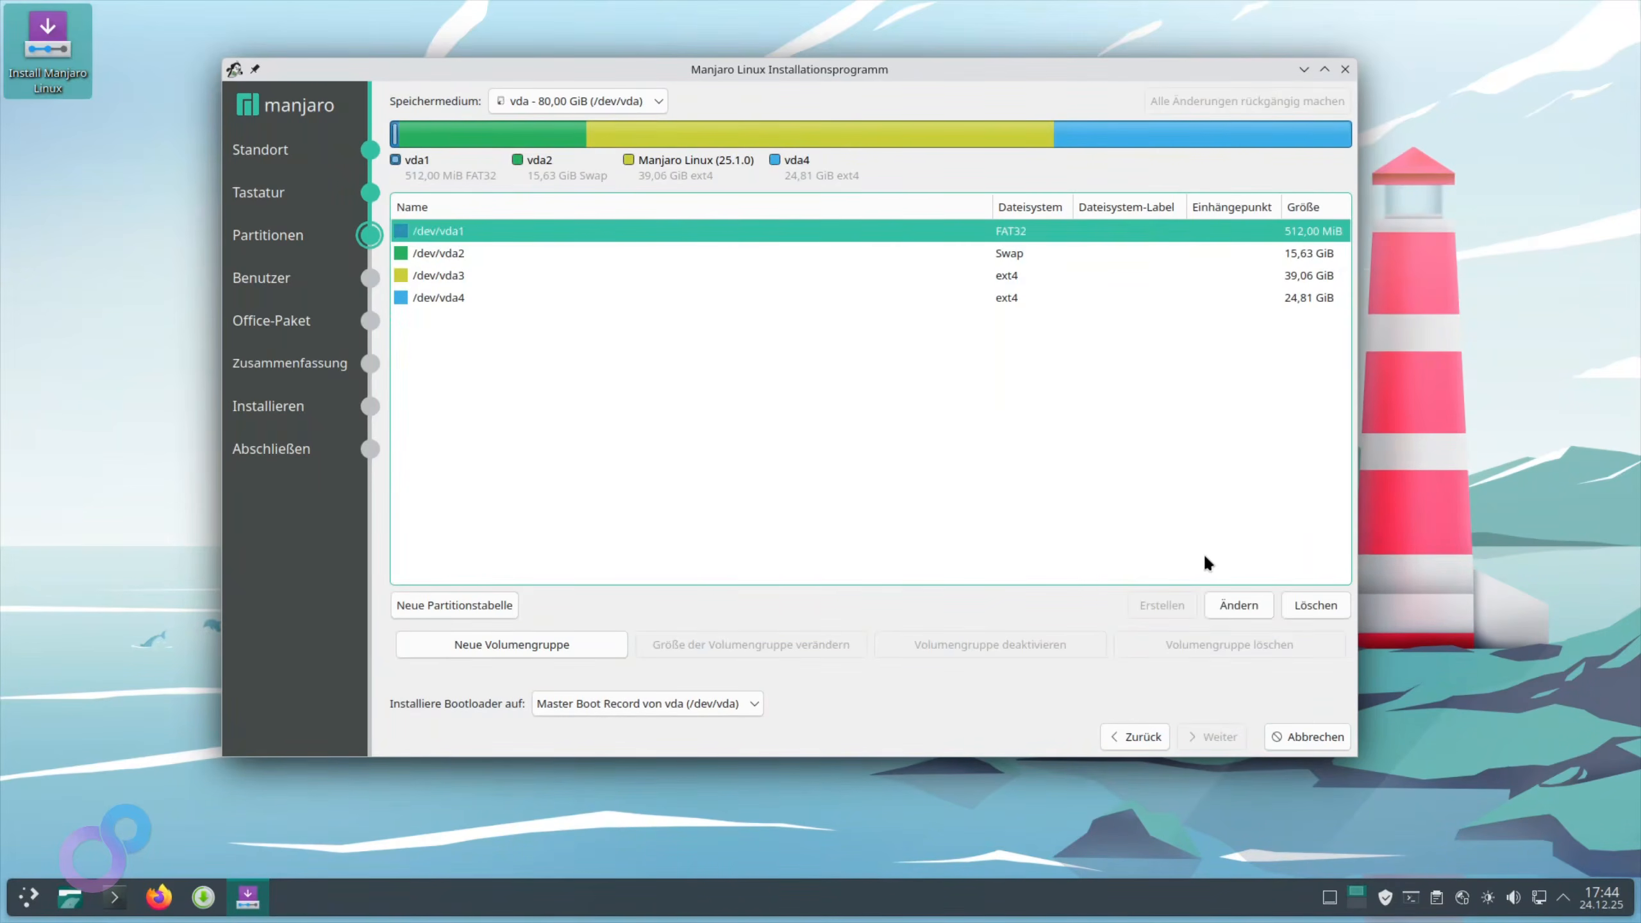
{"action": "left_click", "coordinate": [1289, 601]}
{"action": "left_click", "coordinate": [446, 255]}
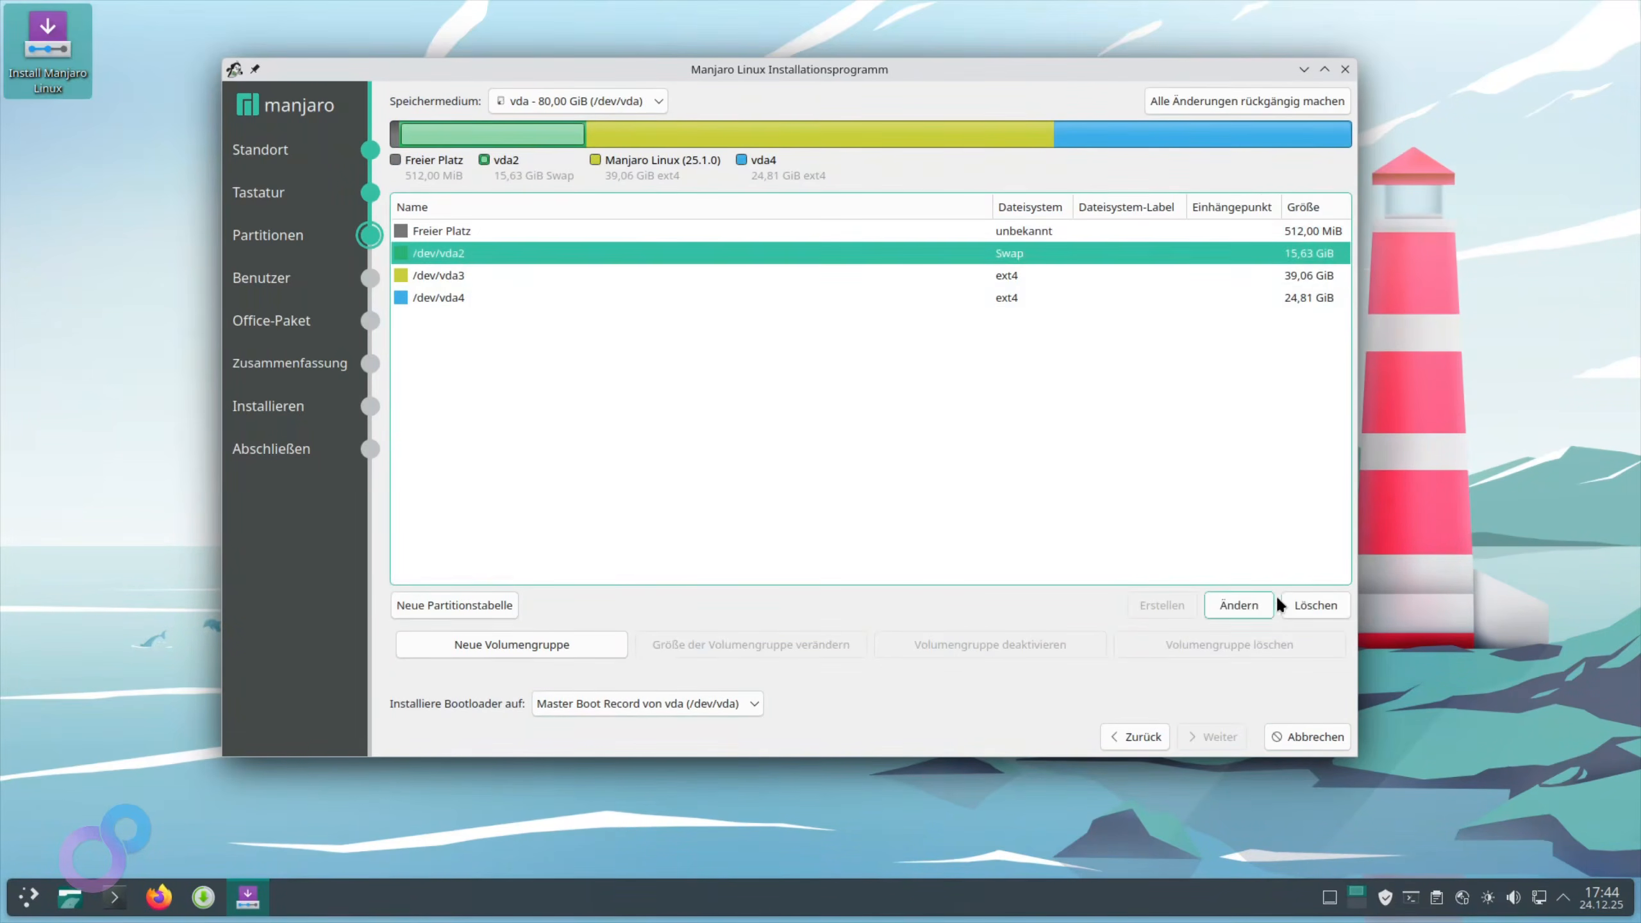
{"action": "left_click", "coordinate": [1289, 601]}
{"action": "left_click", "coordinate": [537, 255]}
{"action": "left_click", "coordinate": [1323, 598]}
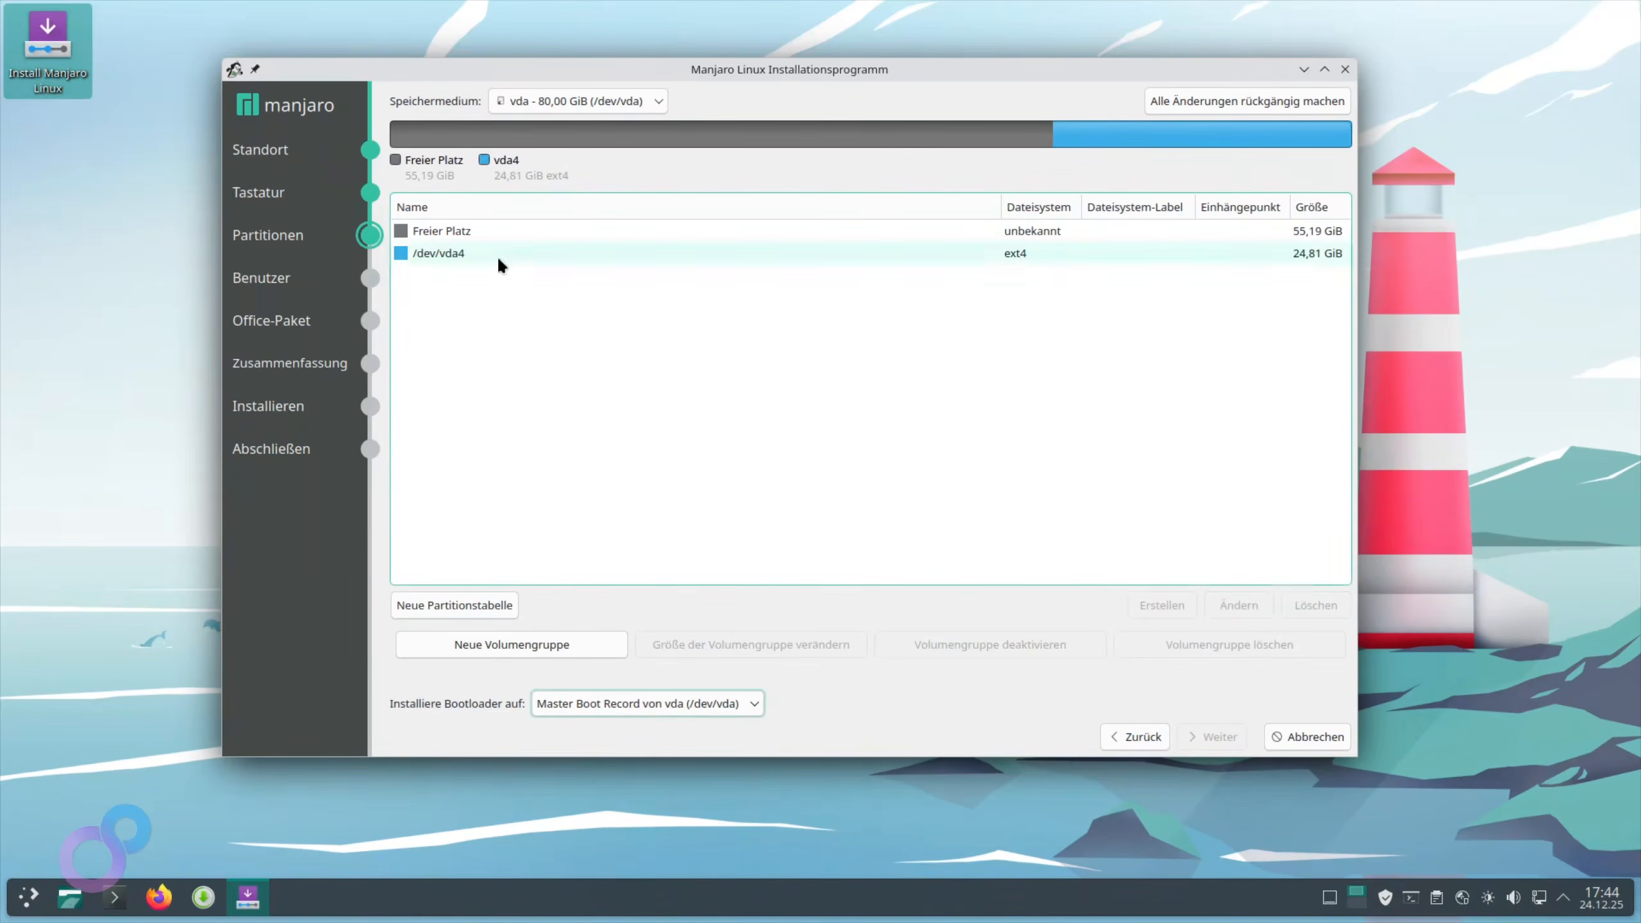
{"action": "left_click", "coordinate": [502, 256]}
{"action": "left_click", "coordinate": [1321, 599]}
Create a new GPT partition table on vda
{"action": "left_click", "coordinate": [438, 231]}
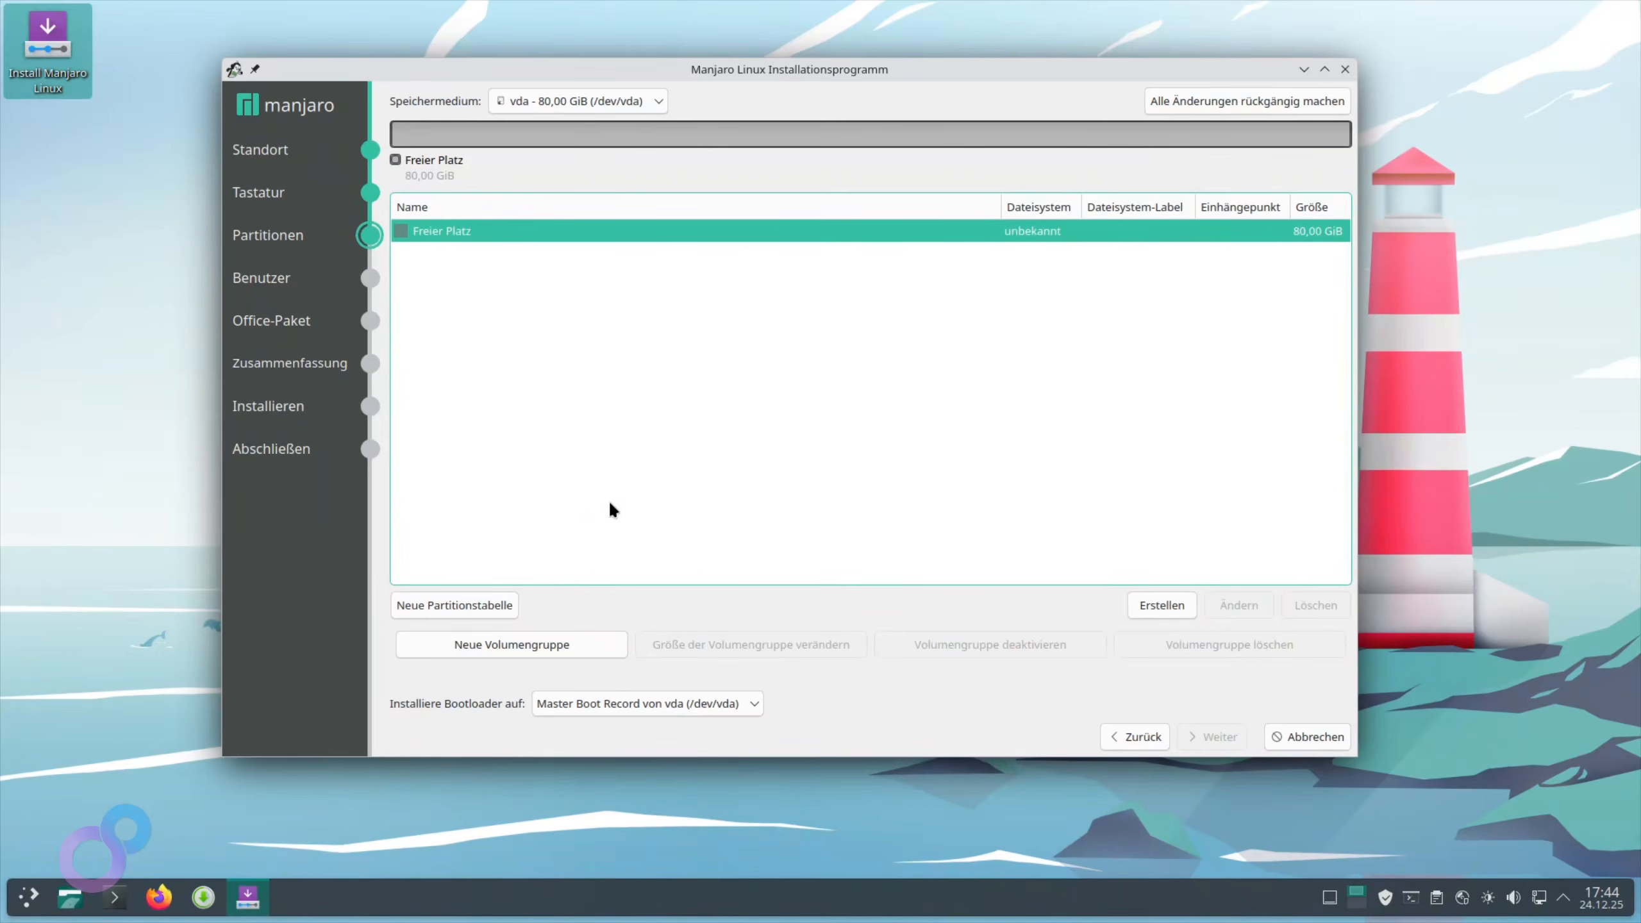
{"action": "left_click", "coordinate": [453, 604]}
{"action": "left_click_drag", "start_coordinate": [645, 299], "coordinate": [546, 240]}
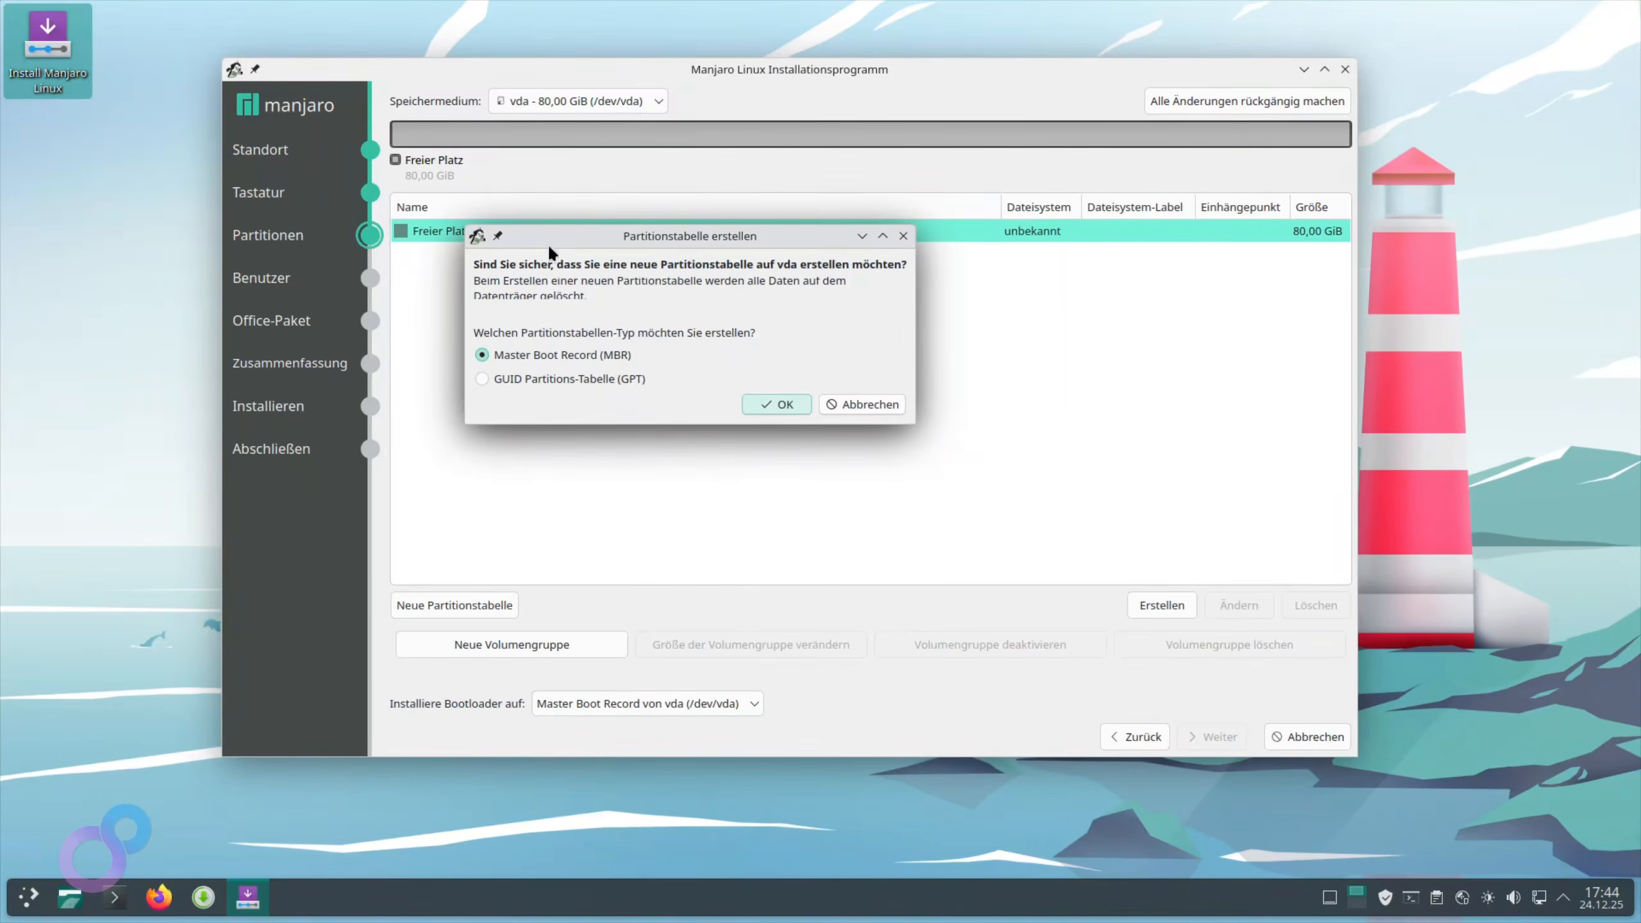
{"action": "left_click", "coordinate": [873, 460]}
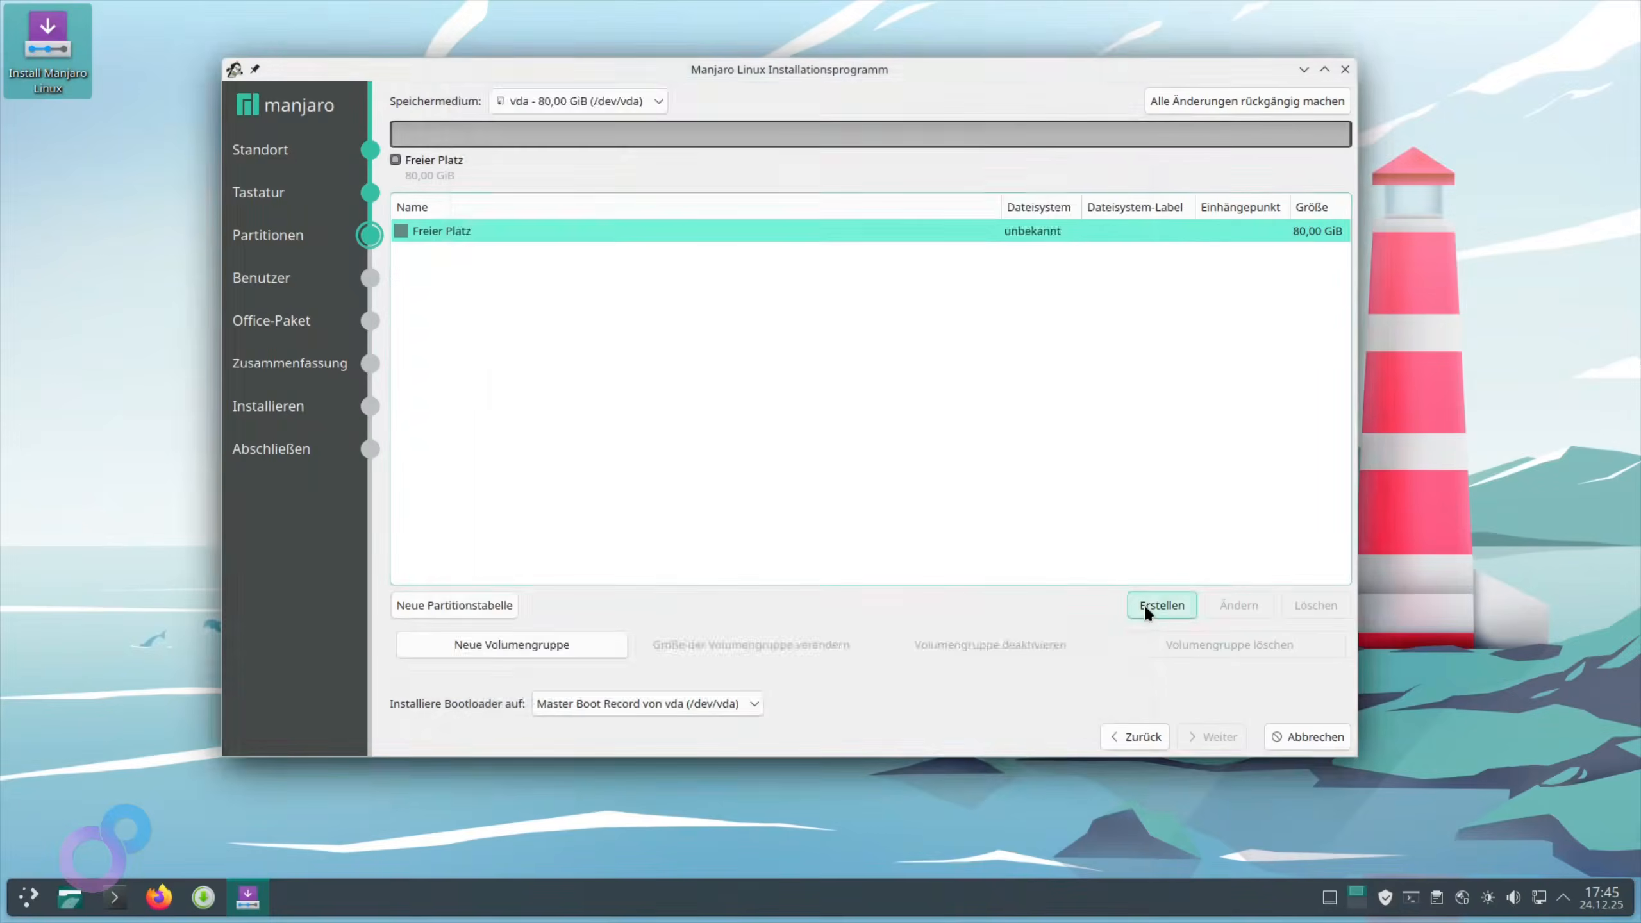
Create a 1024 MiB FAT32 partition flagged bootable at the start of vda
{"action": "left_click", "coordinate": [1162, 605]}
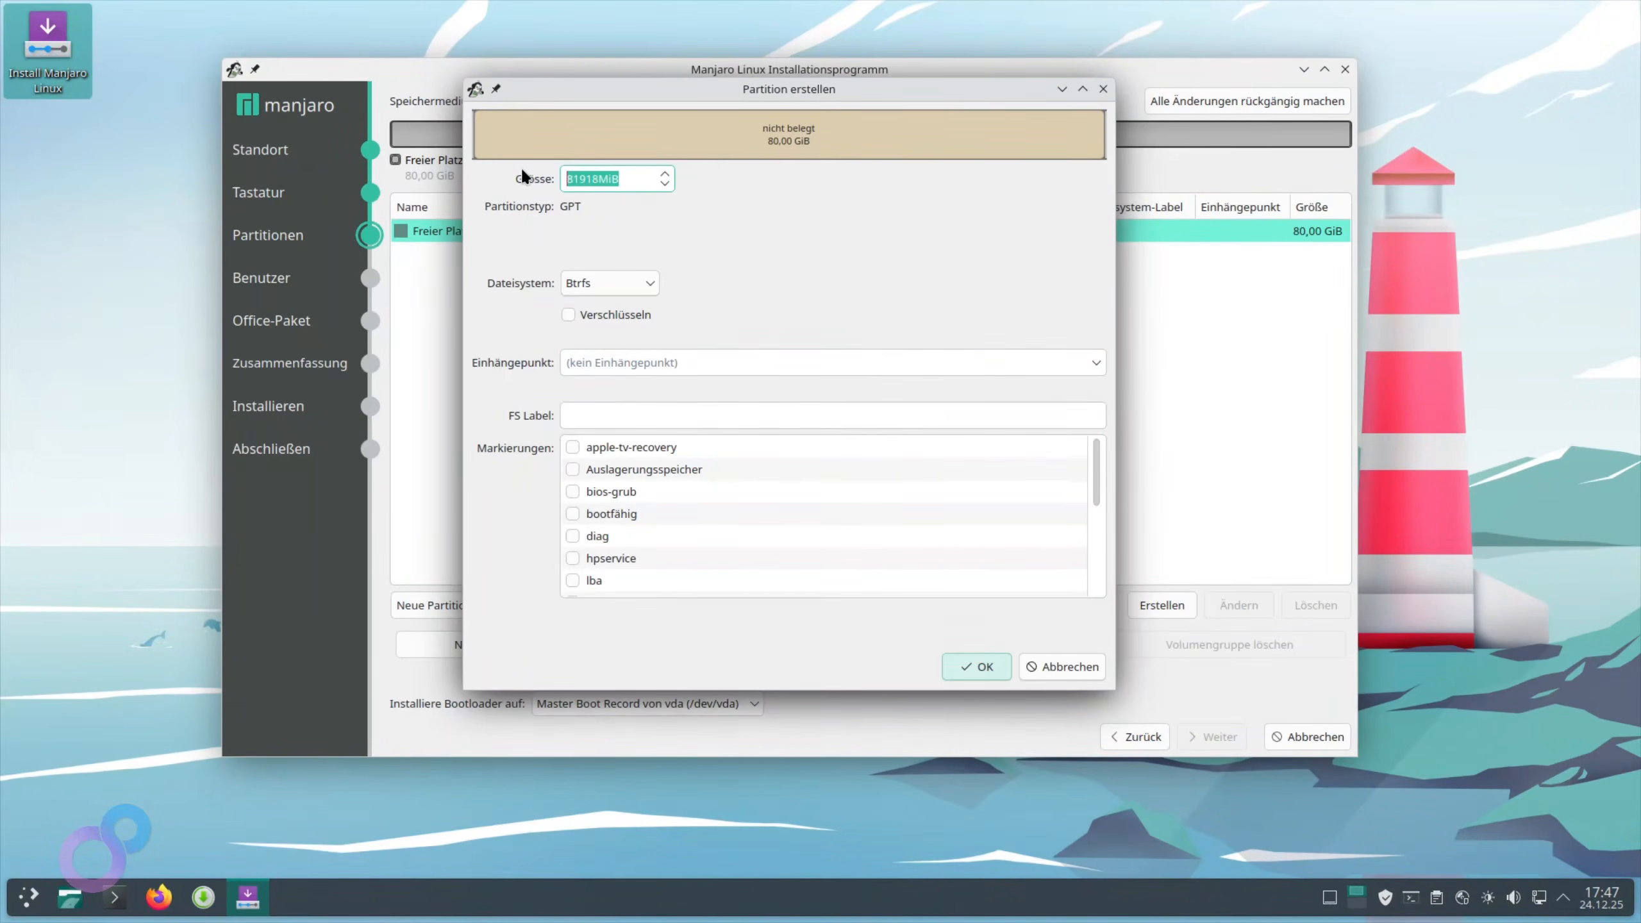
{"action": "left_click", "coordinate": [642, 278]}
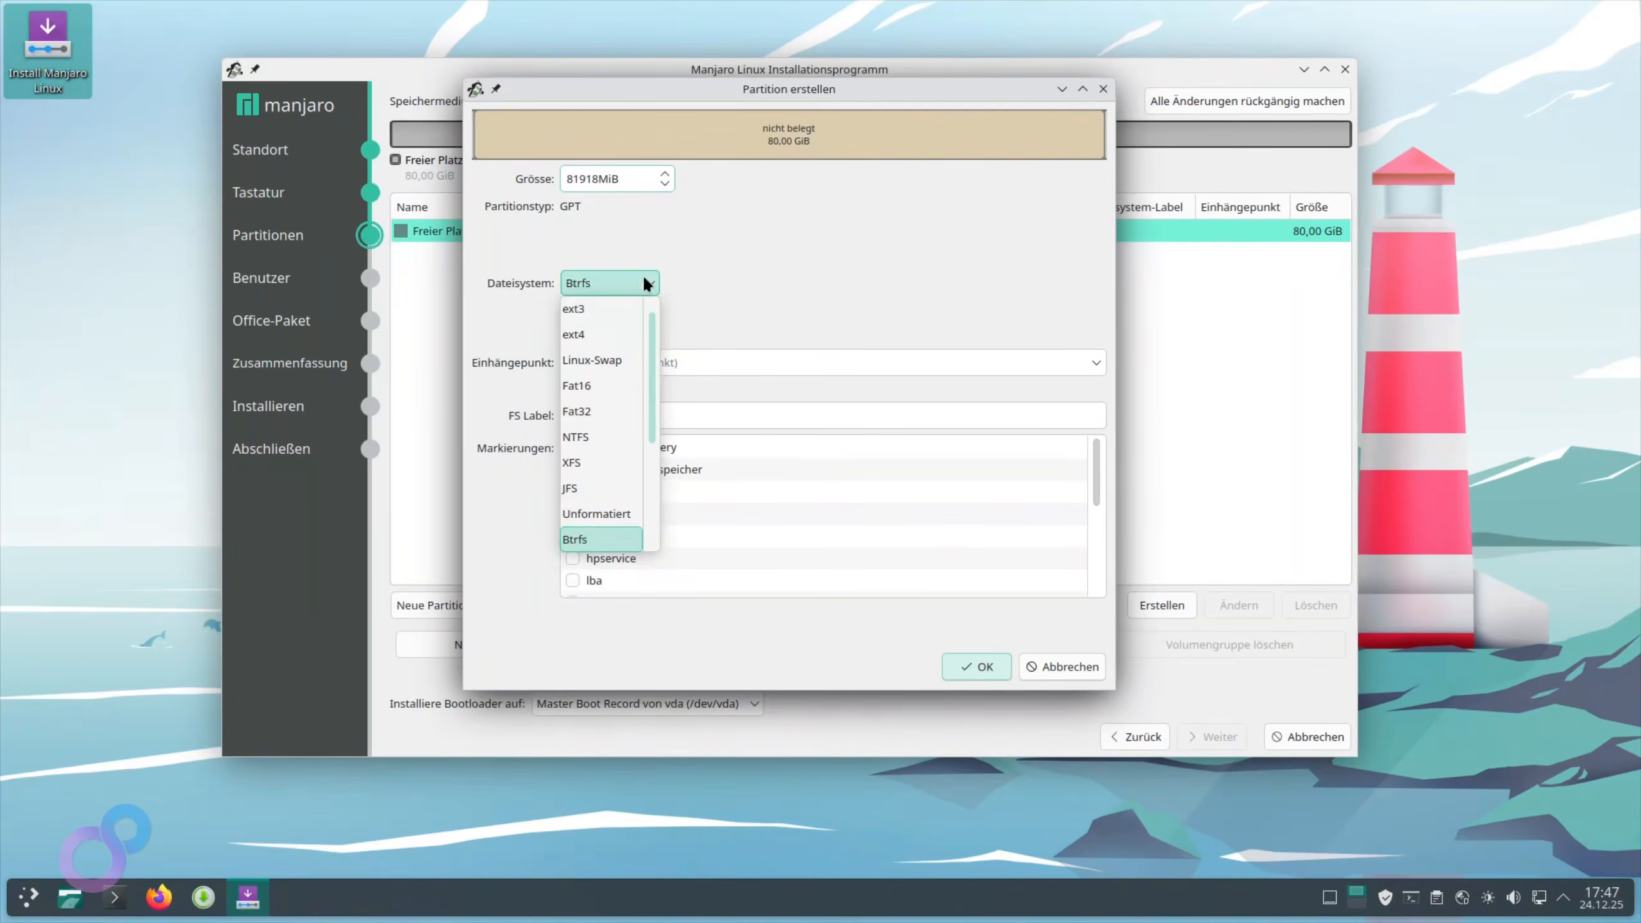
{"action": "left_click", "coordinate": [614, 410]}
{"action": "left_click_drag", "start_coordinate": [635, 179], "coordinate": [349, 141]}
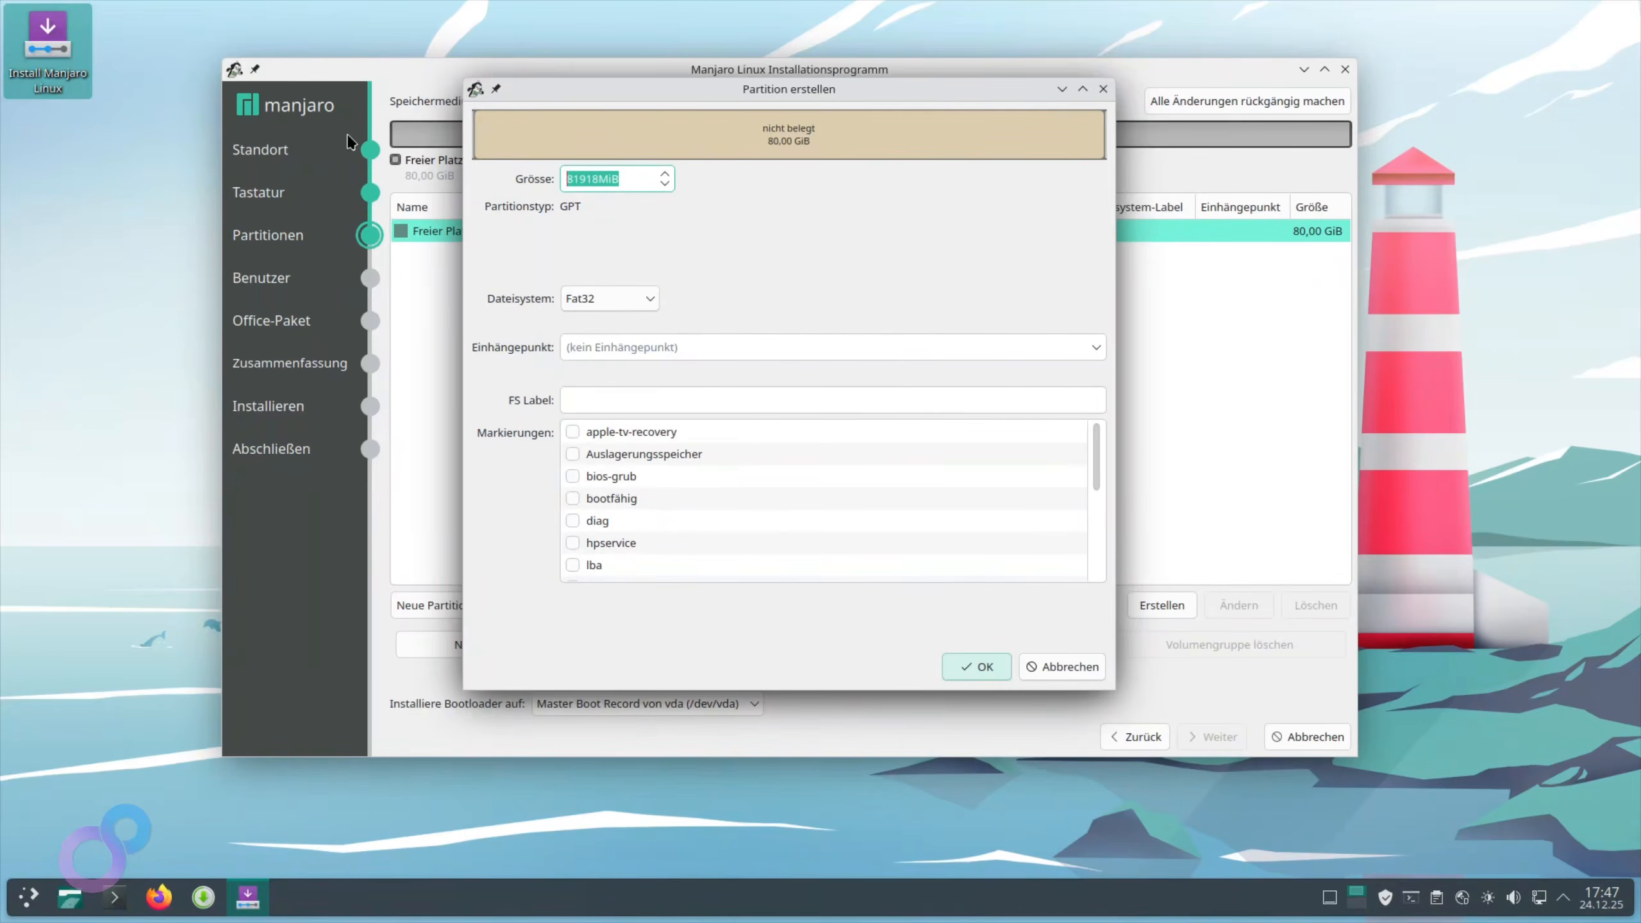
{"action": "type", "text": "1024"}
{"action": "left_click", "coordinate": [602, 501]}
{"action": "left_click", "coordinate": [572, 497]}
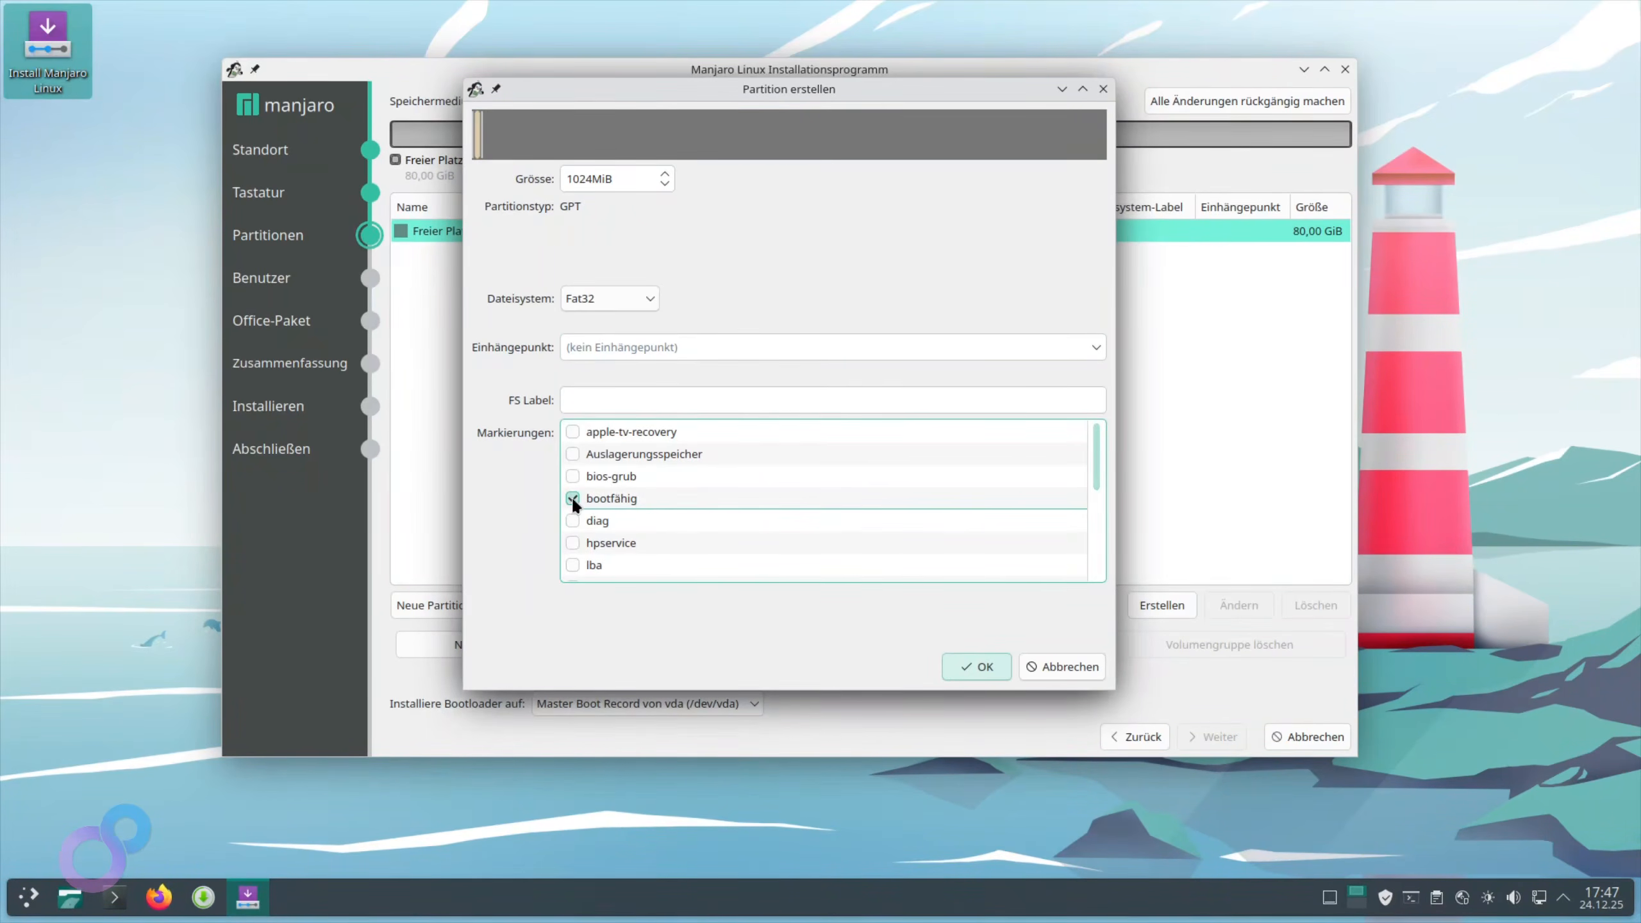
{"action": "key", "text": "shift+Tab"}
{"action": "key", "text": "shift+Tab"}
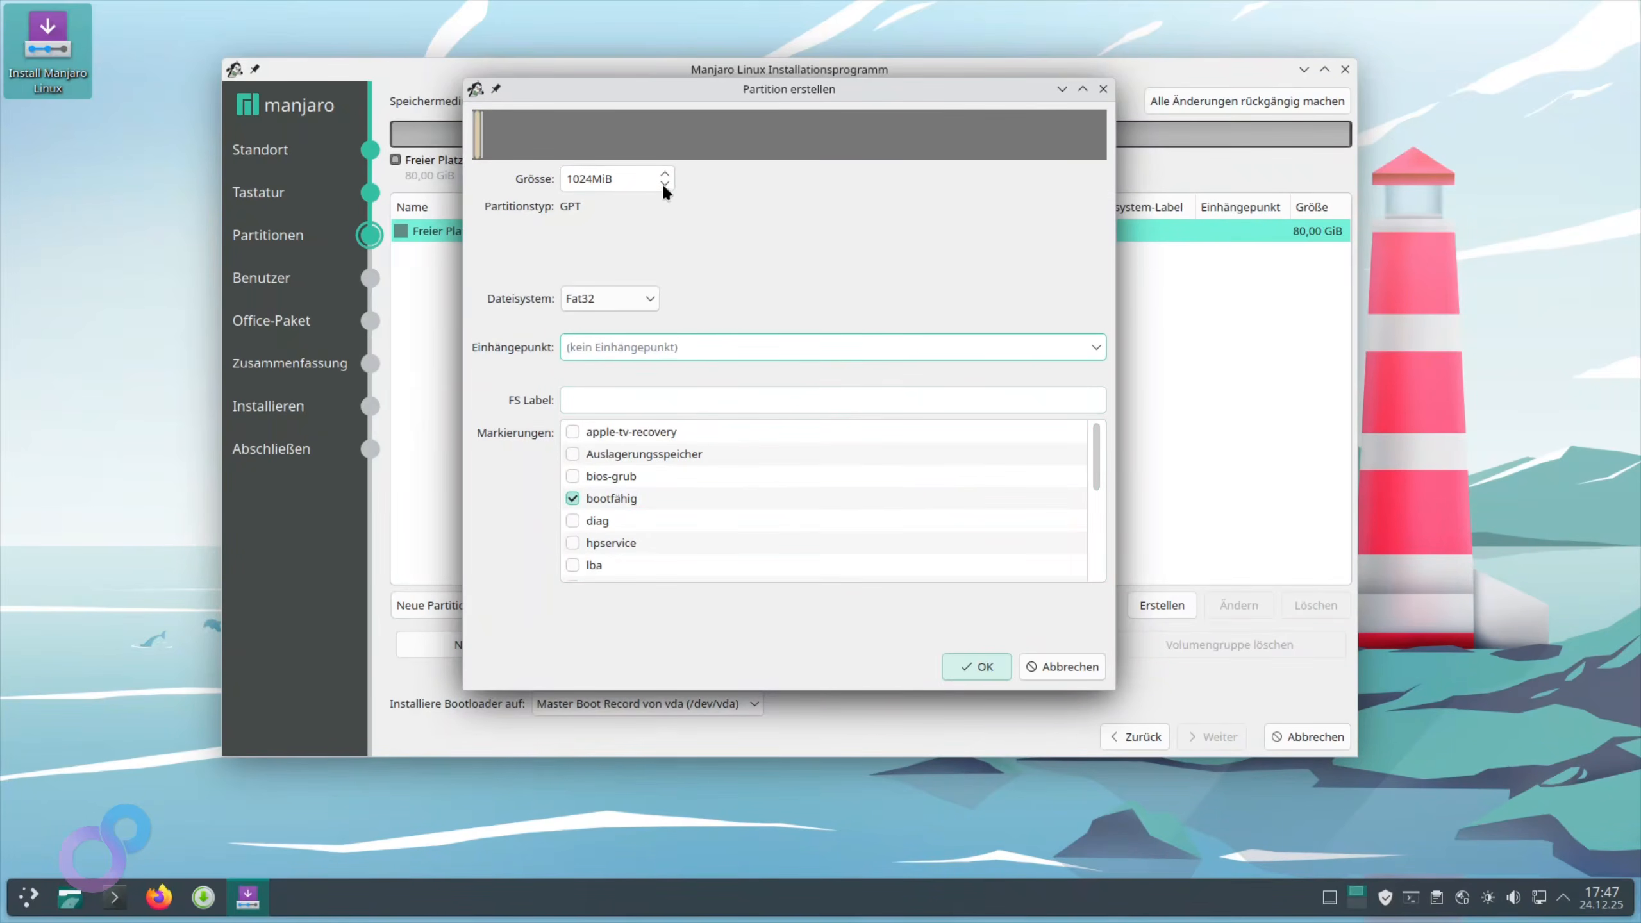
{"action": "left_click", "coordinate": [977, 667]}
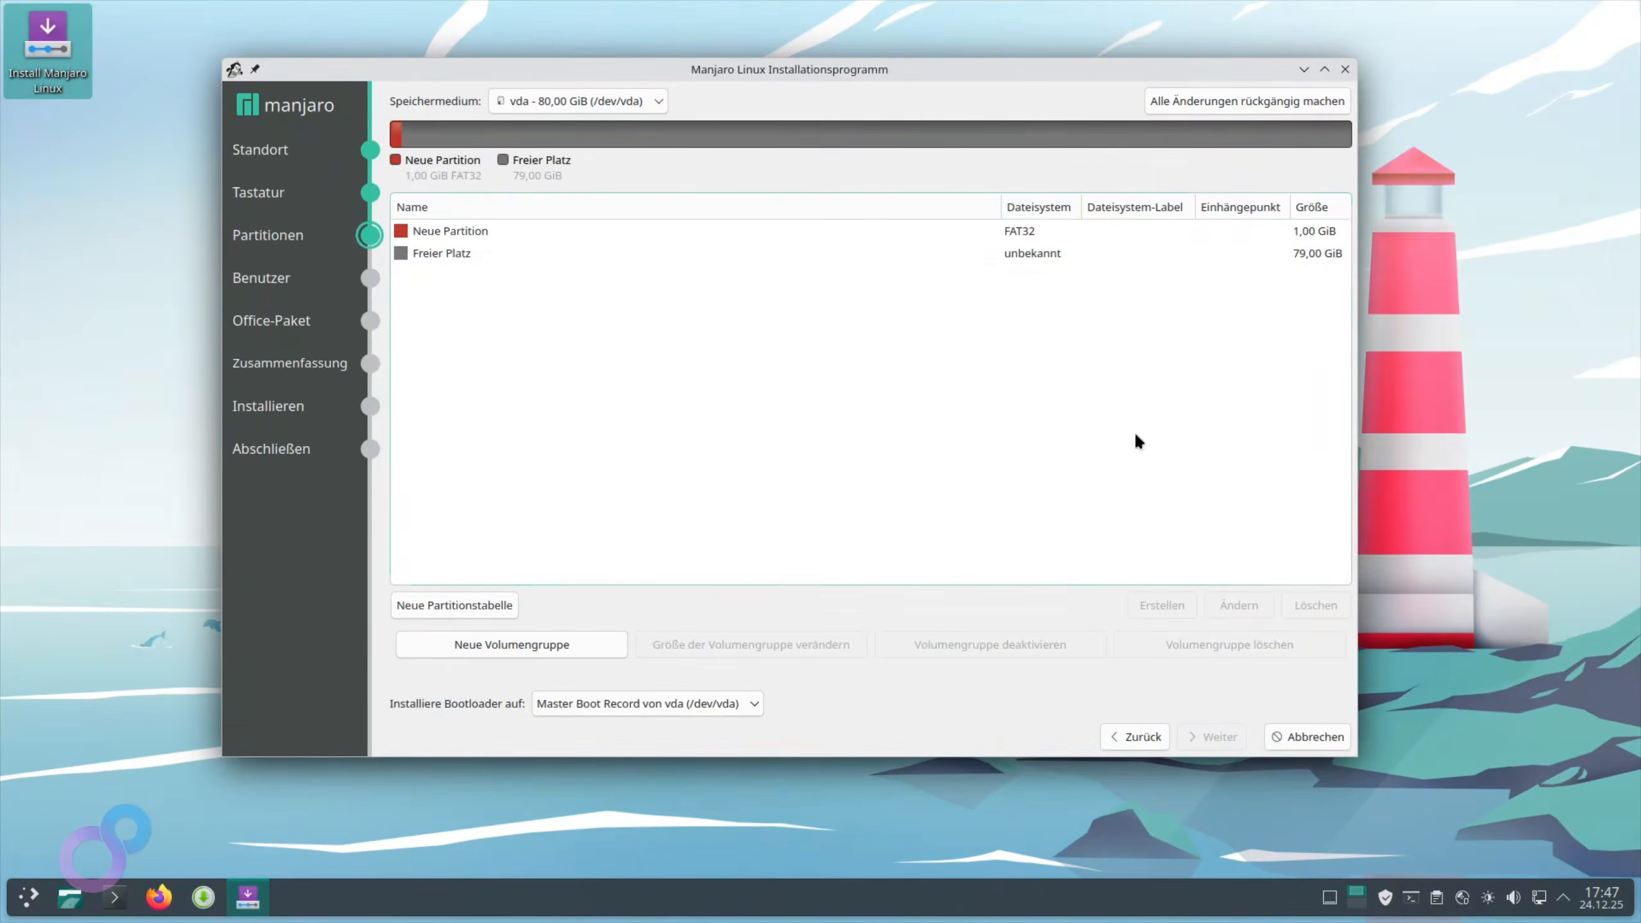
Create a 16000 MiB Linux-Swap partition in the free space after the boot partition
{"action": "left_click", "coordinate": [423, 251]}
{"action": "left_click", "coordinate": [1148, 613]}
{"action": "left_click", "coordinate": [609, 282]}
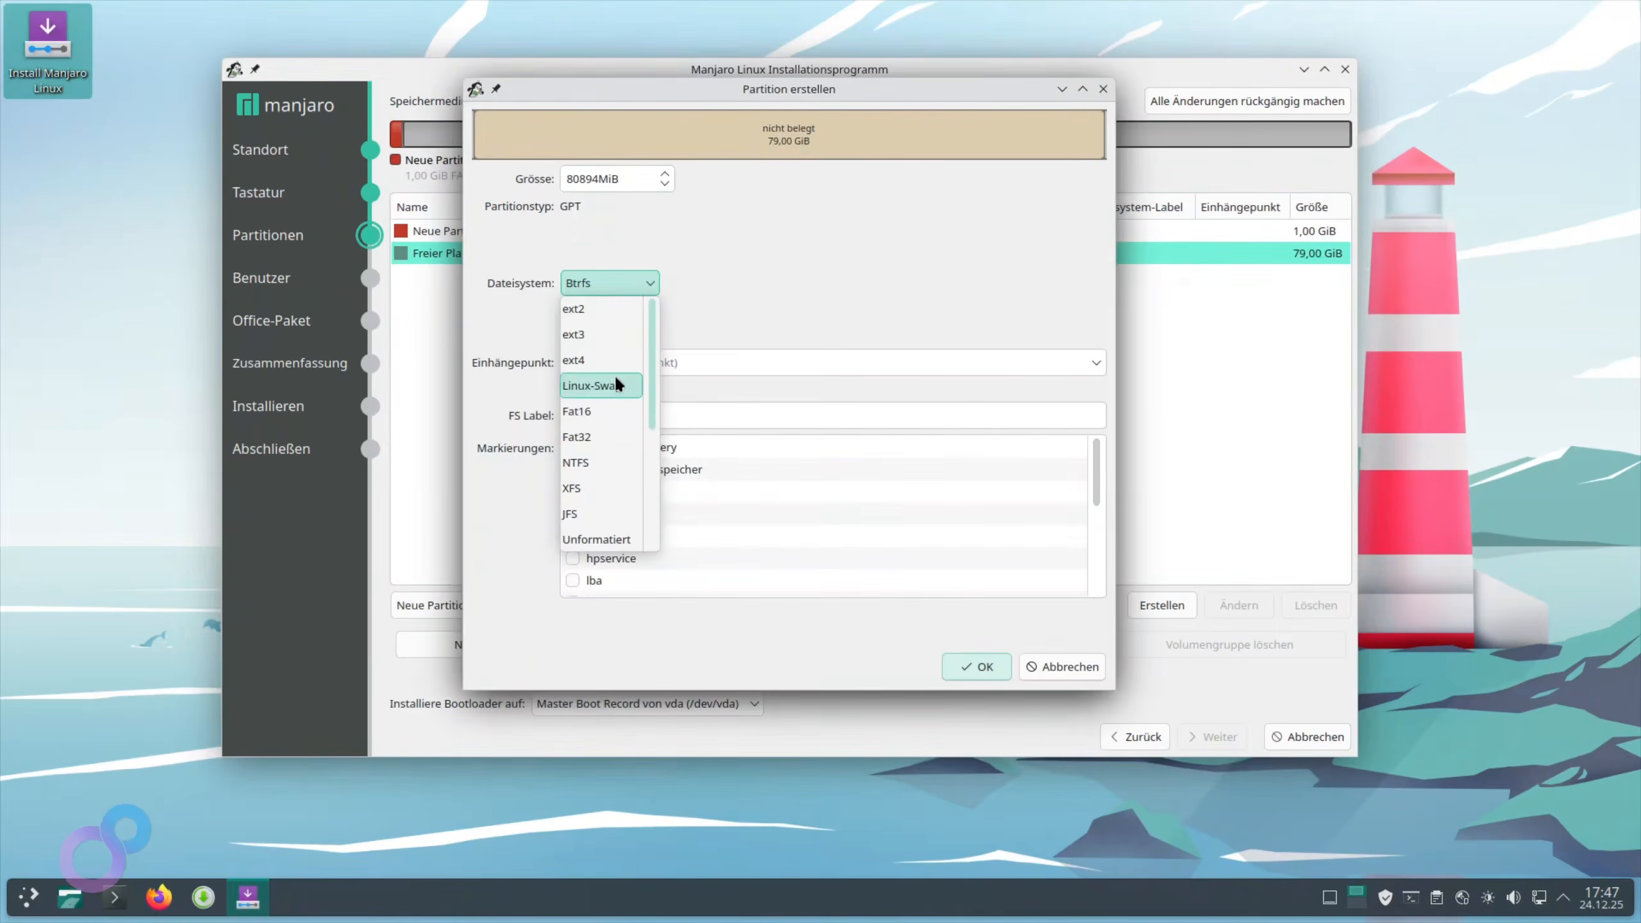
{"action": "left_click", "coordinate": [613, 386]}
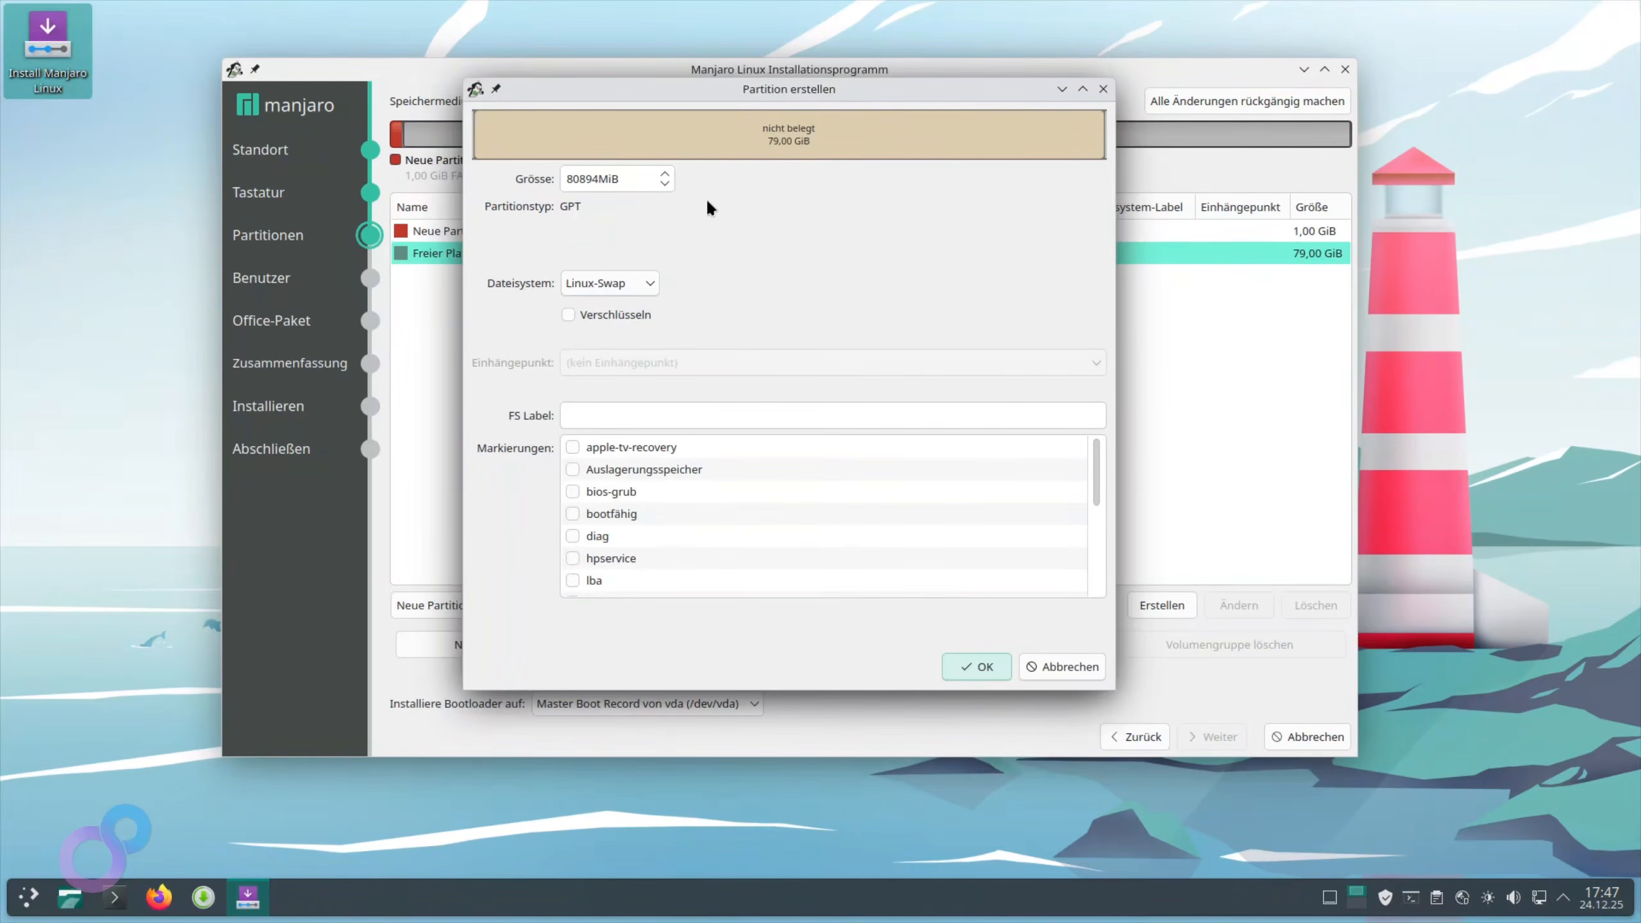
{"action": "left_click_drag", "start_coordinate": [623, 179], "coordinate": [518, 205]}
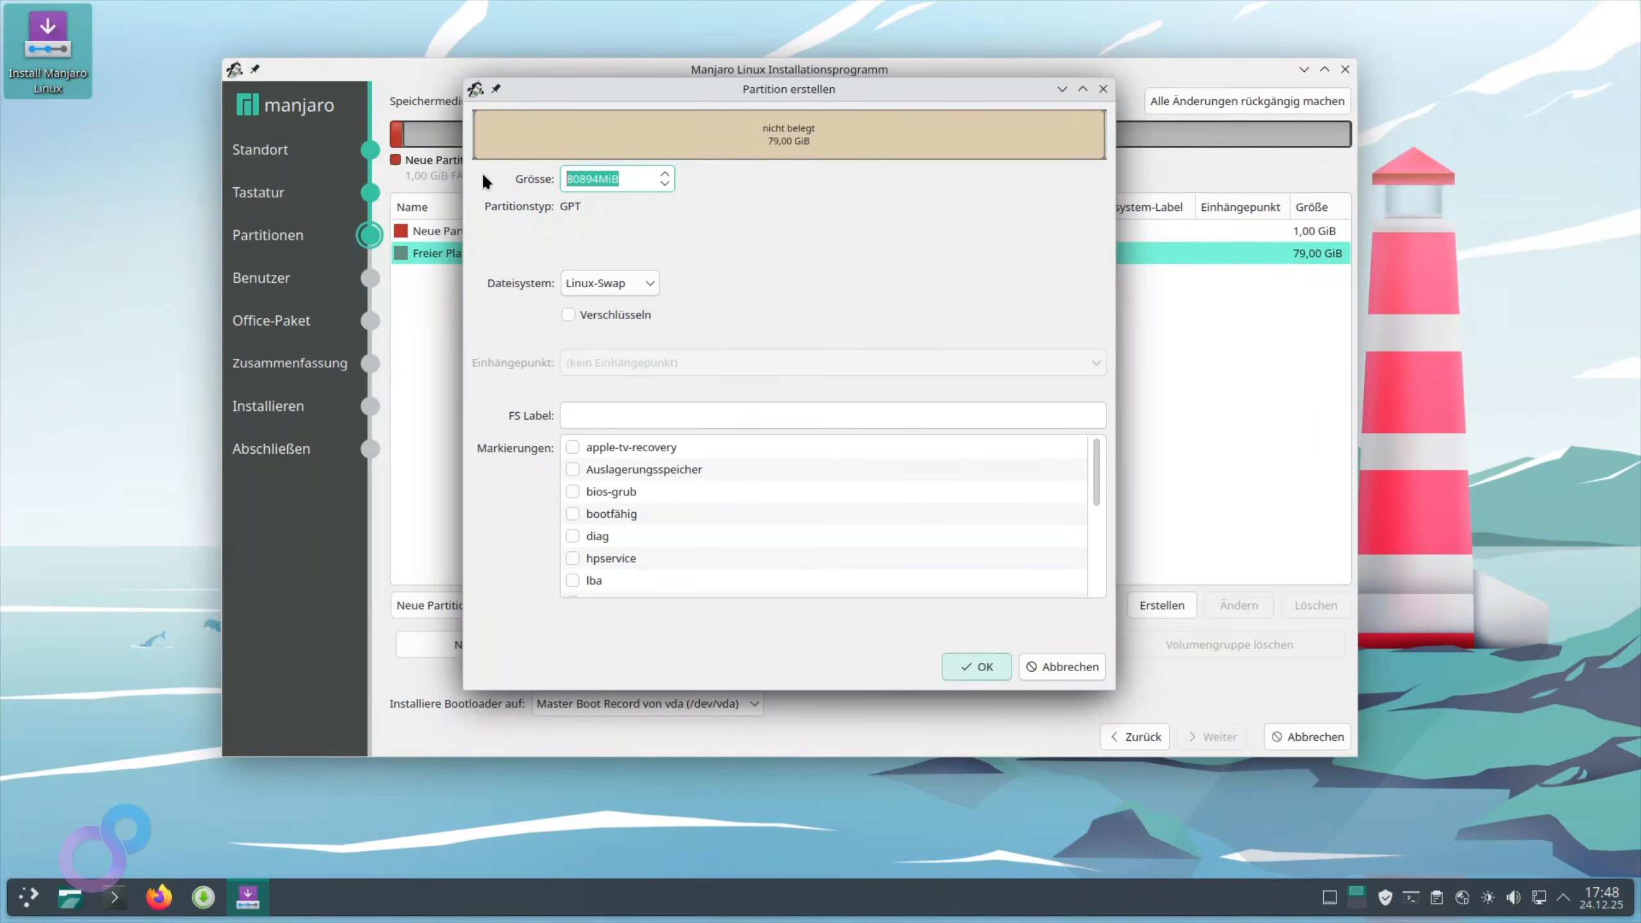
{"action": "key", "text": "BackSpace"}
{"action": "type", "text": "16000"}
{"action": "scroll", "coordinate": [622, 549], "scroll_direction": "down", "scroll_amount": 5}
{"action": "scroll", "coordinate": [590, 543], "scroll_direction": "up", "scroll_amount": 5}
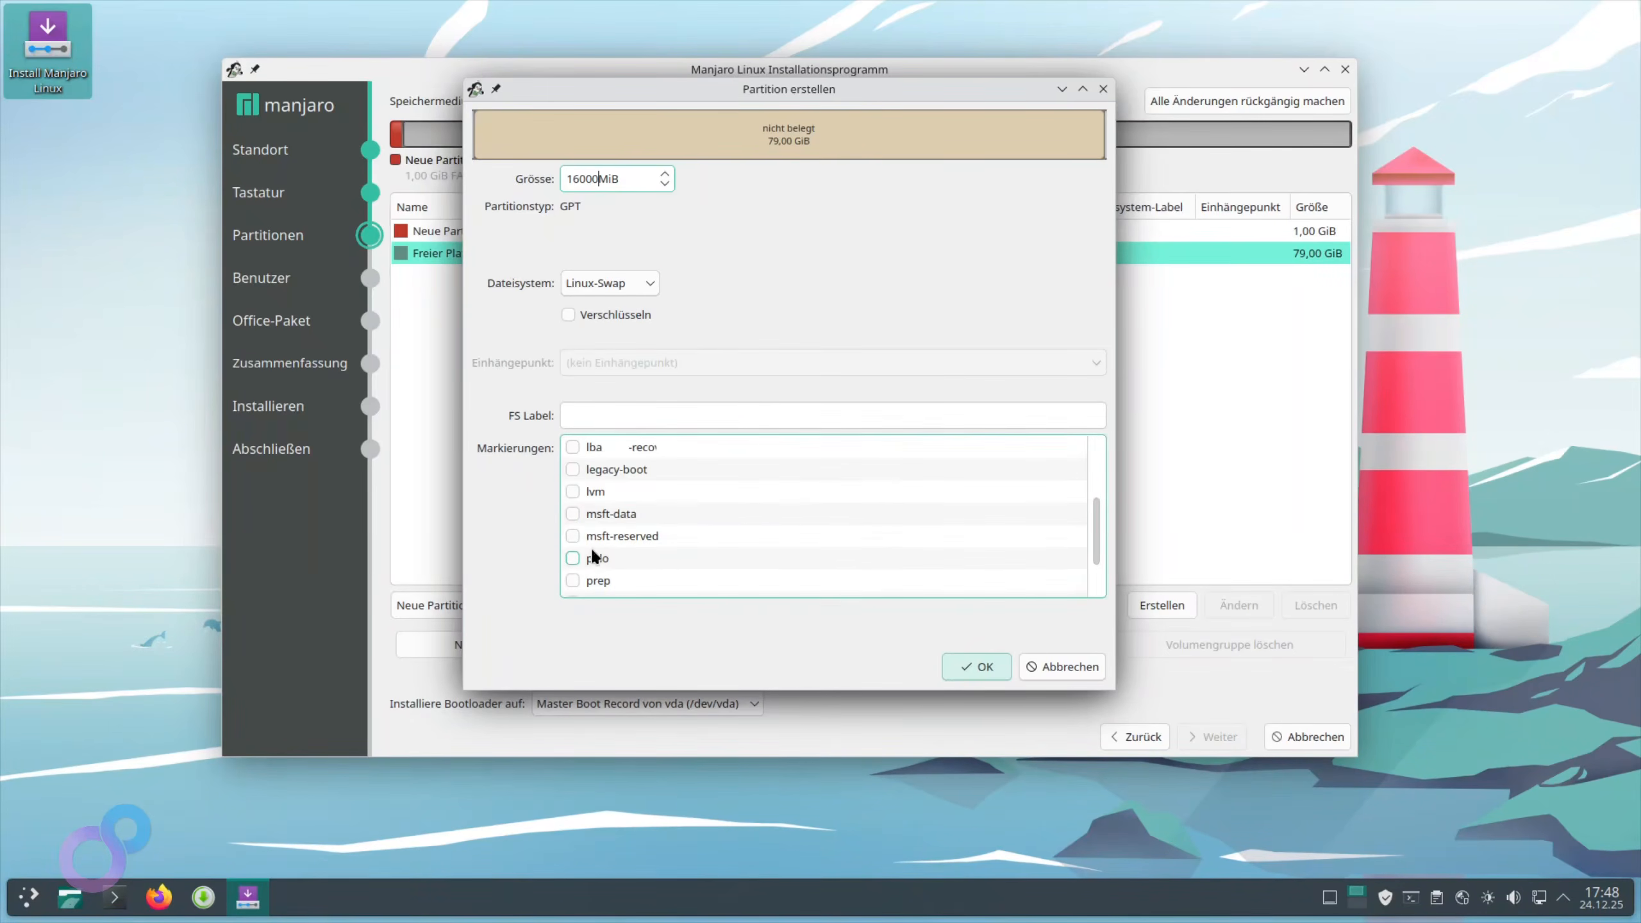
{"action": "left_click", "coordinate": [979, 666]}
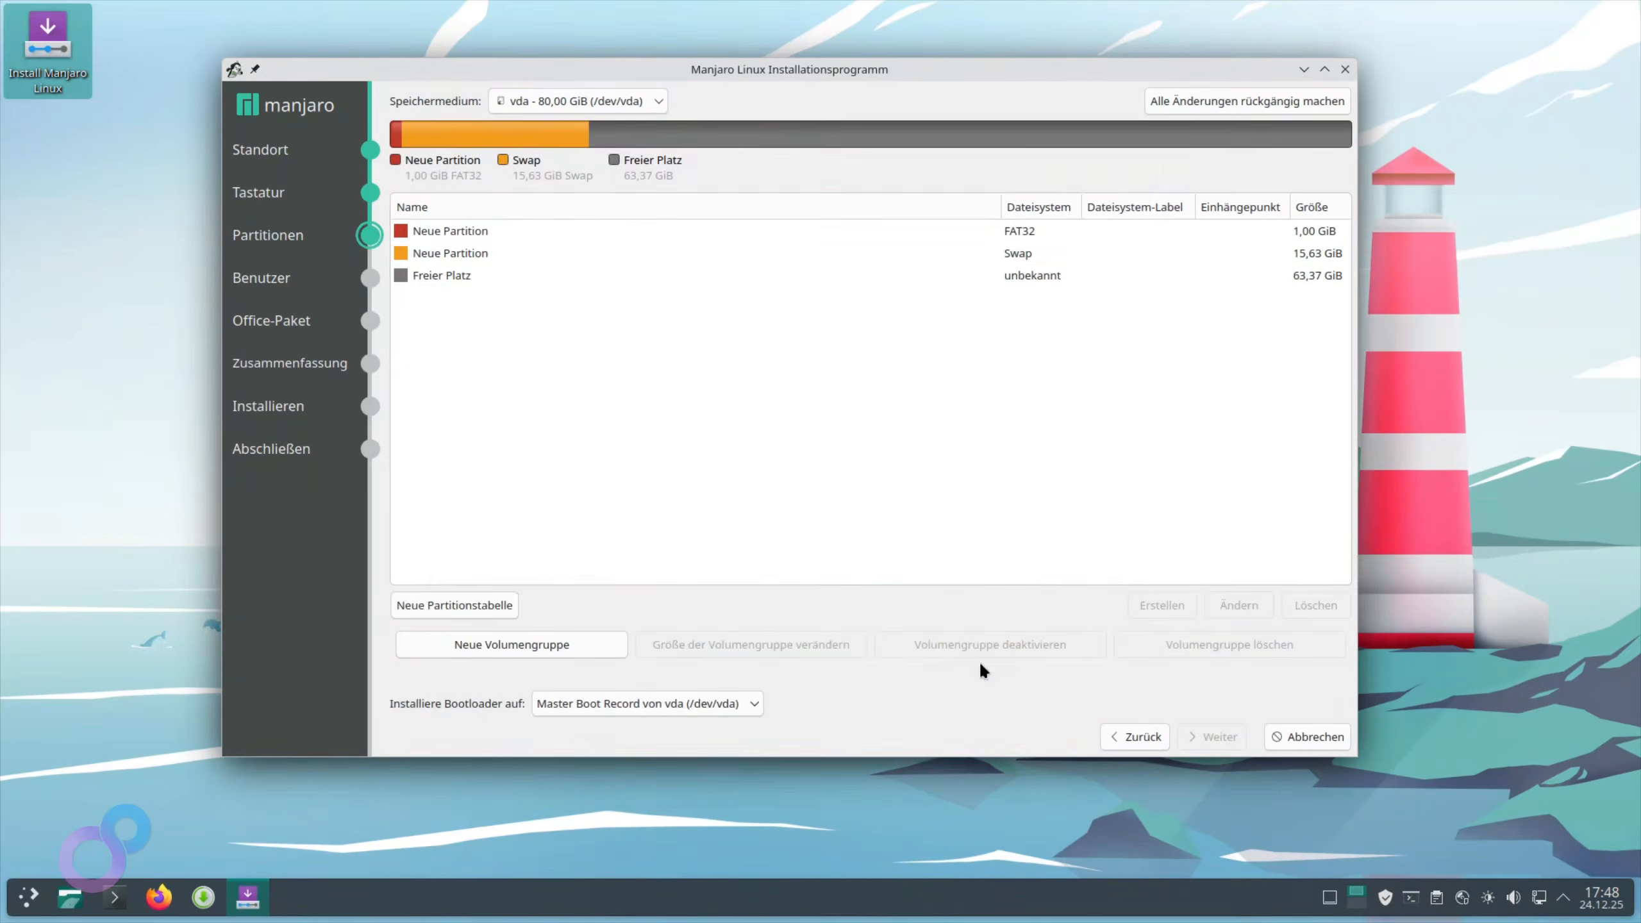
{"action": "left_click", "coordinate": [1010, 277]}
Create an ext4 partition mounted at / using all remaining free space
{"action": "left_click", "coordinate": [1176, 606]}
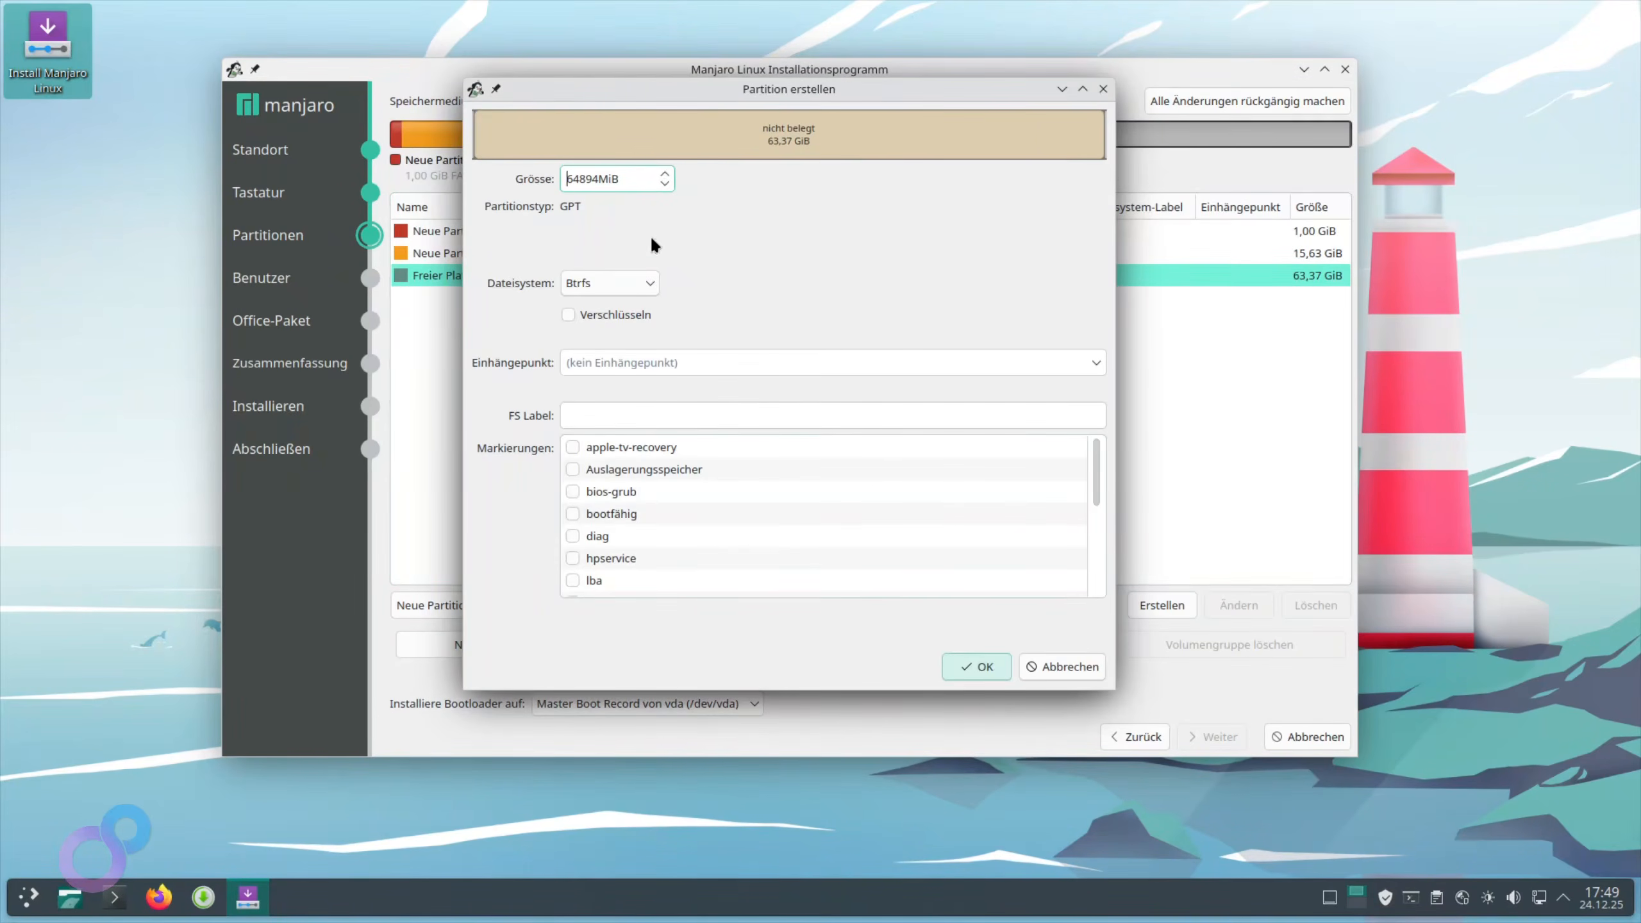
{"action": "left_click", "coordinate": [645, 283]}
{"action": "left_click", "coordinate": [600, 334]}
{"action": "left_click", "coordinate": [1096, 363]}
{"action": "left_click", "coordinate": [667, 396]}
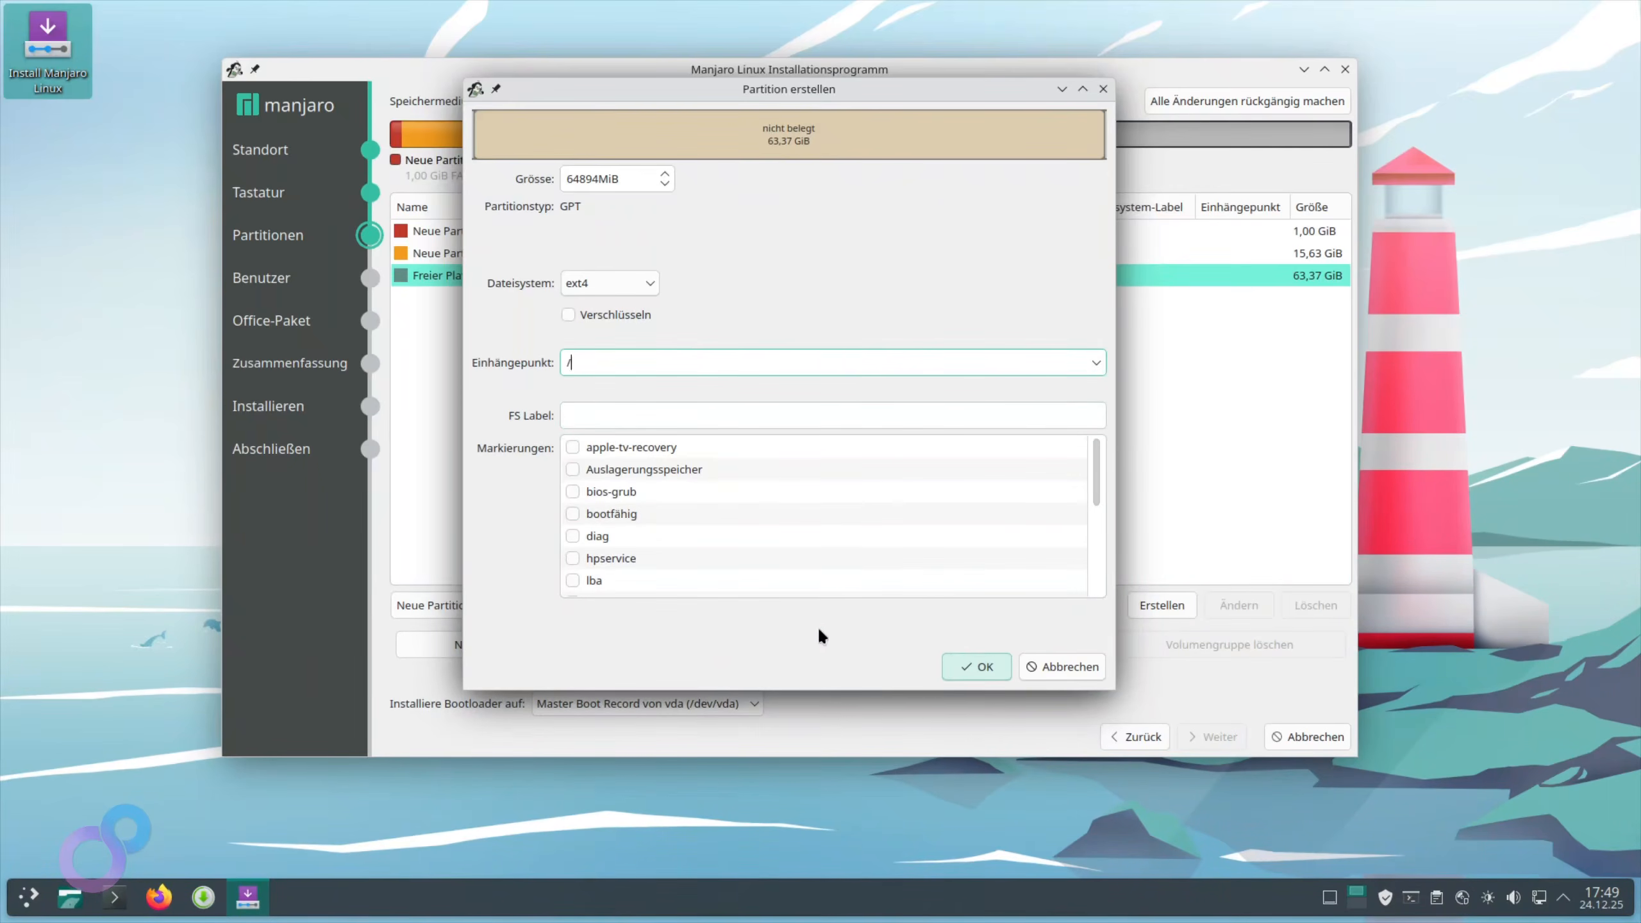
{"action": "left_click", "coordinate": [974, 666]}
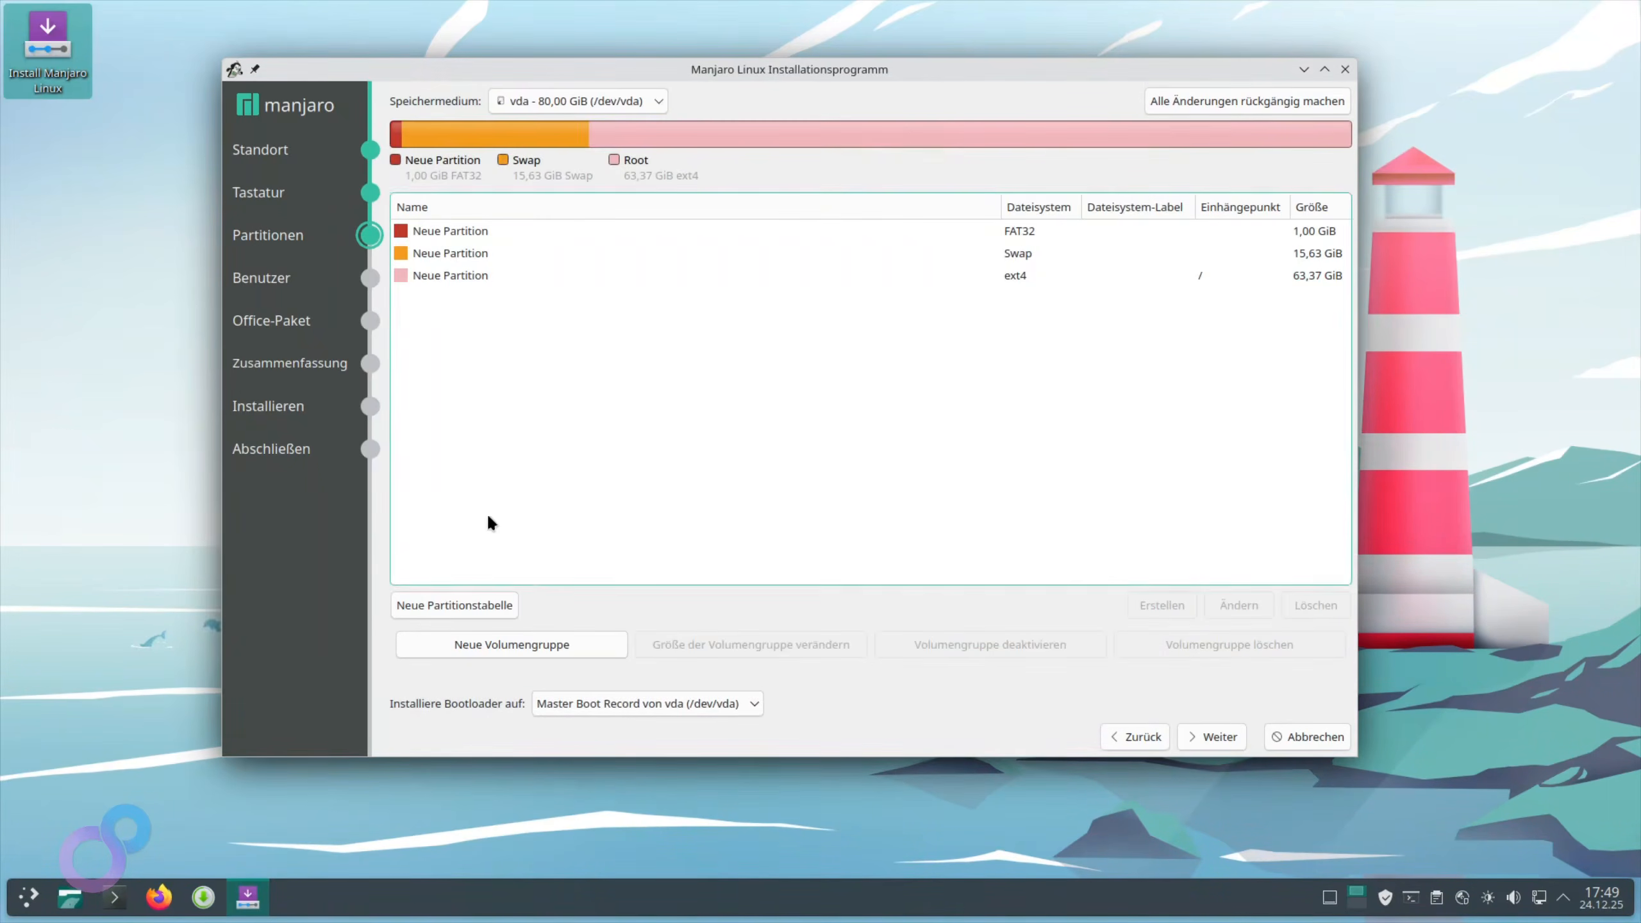
Edit the ext4 root partition and change its size to 40000 MiB
{"action": "left_click", "coordinate": [491, 276]}
{"action": "double_click", "coordinate": [579, 275]}
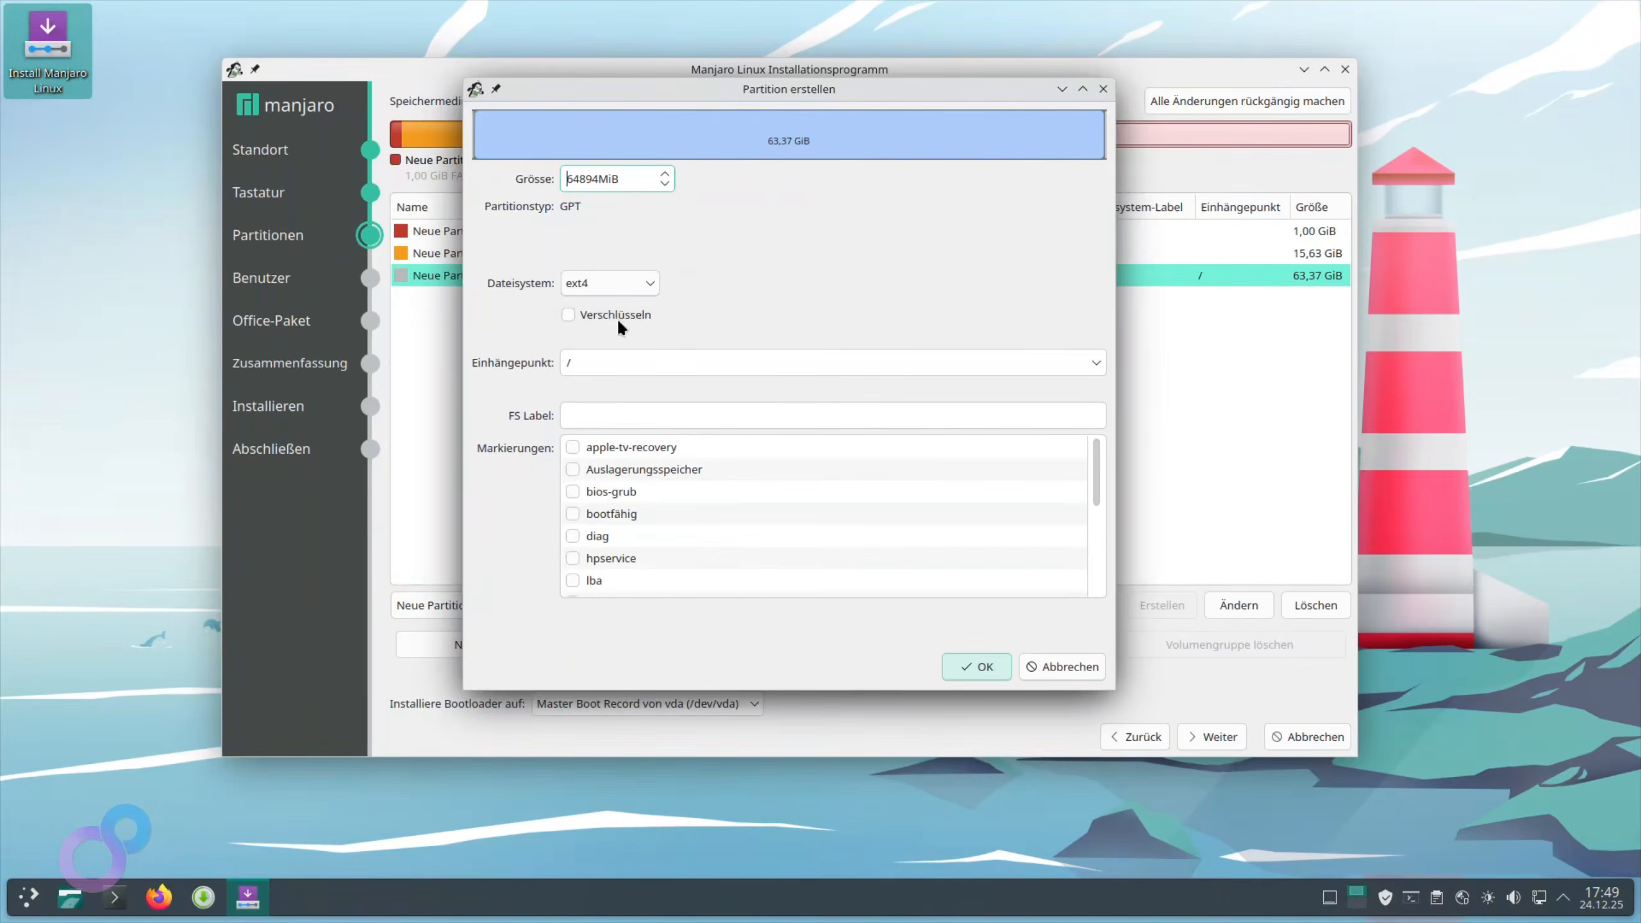
{"action": "double_click", "coordinate": [612, 179]}
{"action": "type", "text": "40000"}
{"action": "left_click", "coordinate": [1001, 670]}
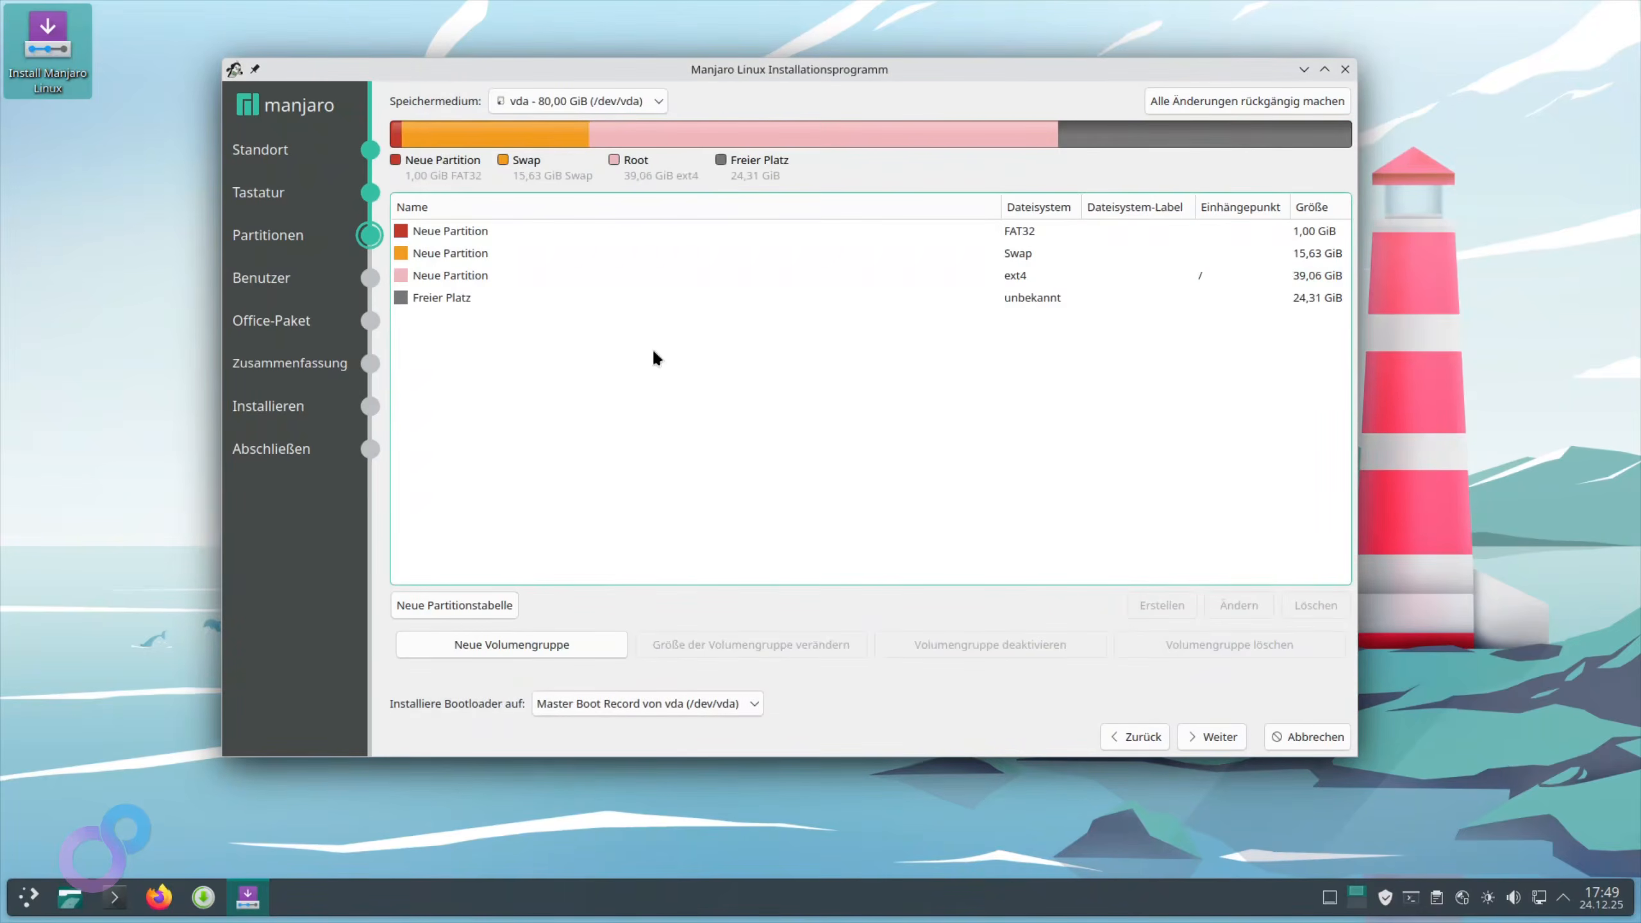
Create an ext4 partition mounted at /home in the remaining 24,31 GiB of free space
{"action": "left_click", "coordinate": [1174, 608]}
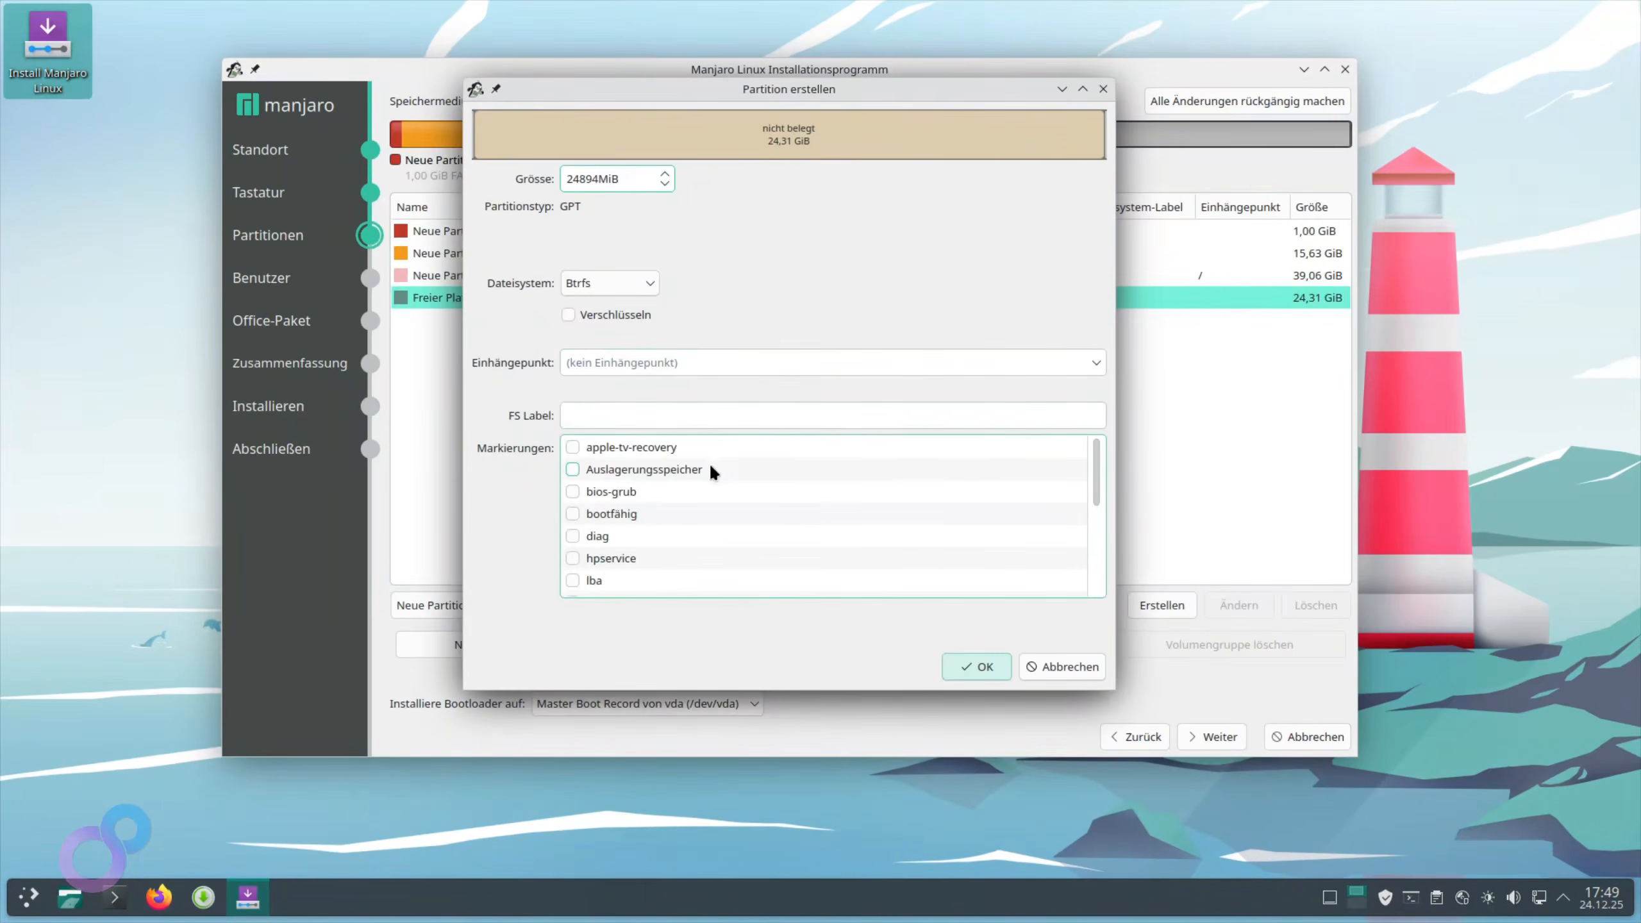
{"action": "left_click", "coordinate": [640, 357]}
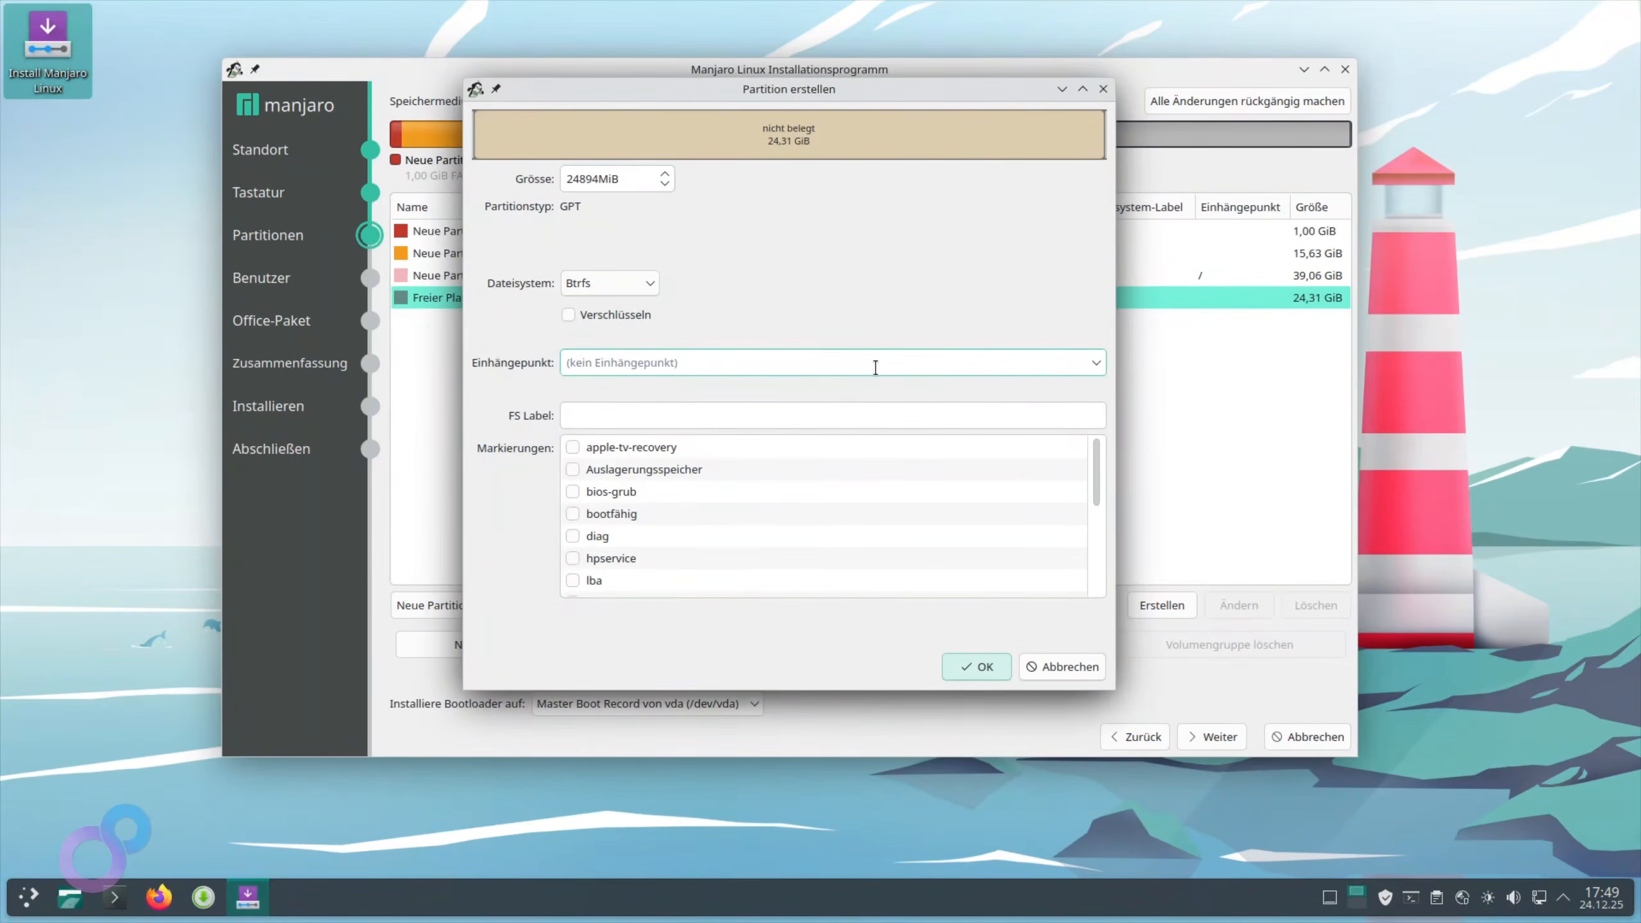
{"action": "type", "text": "/home"}
{"action": "left_click", "coordinate": [649, 283]}
{"action": "left_click", "coordinate": [642, 347]}
{"action": "scroll", "coordinate": [852, 493], "scroll_direction": "down", "scroll_amount": 4}
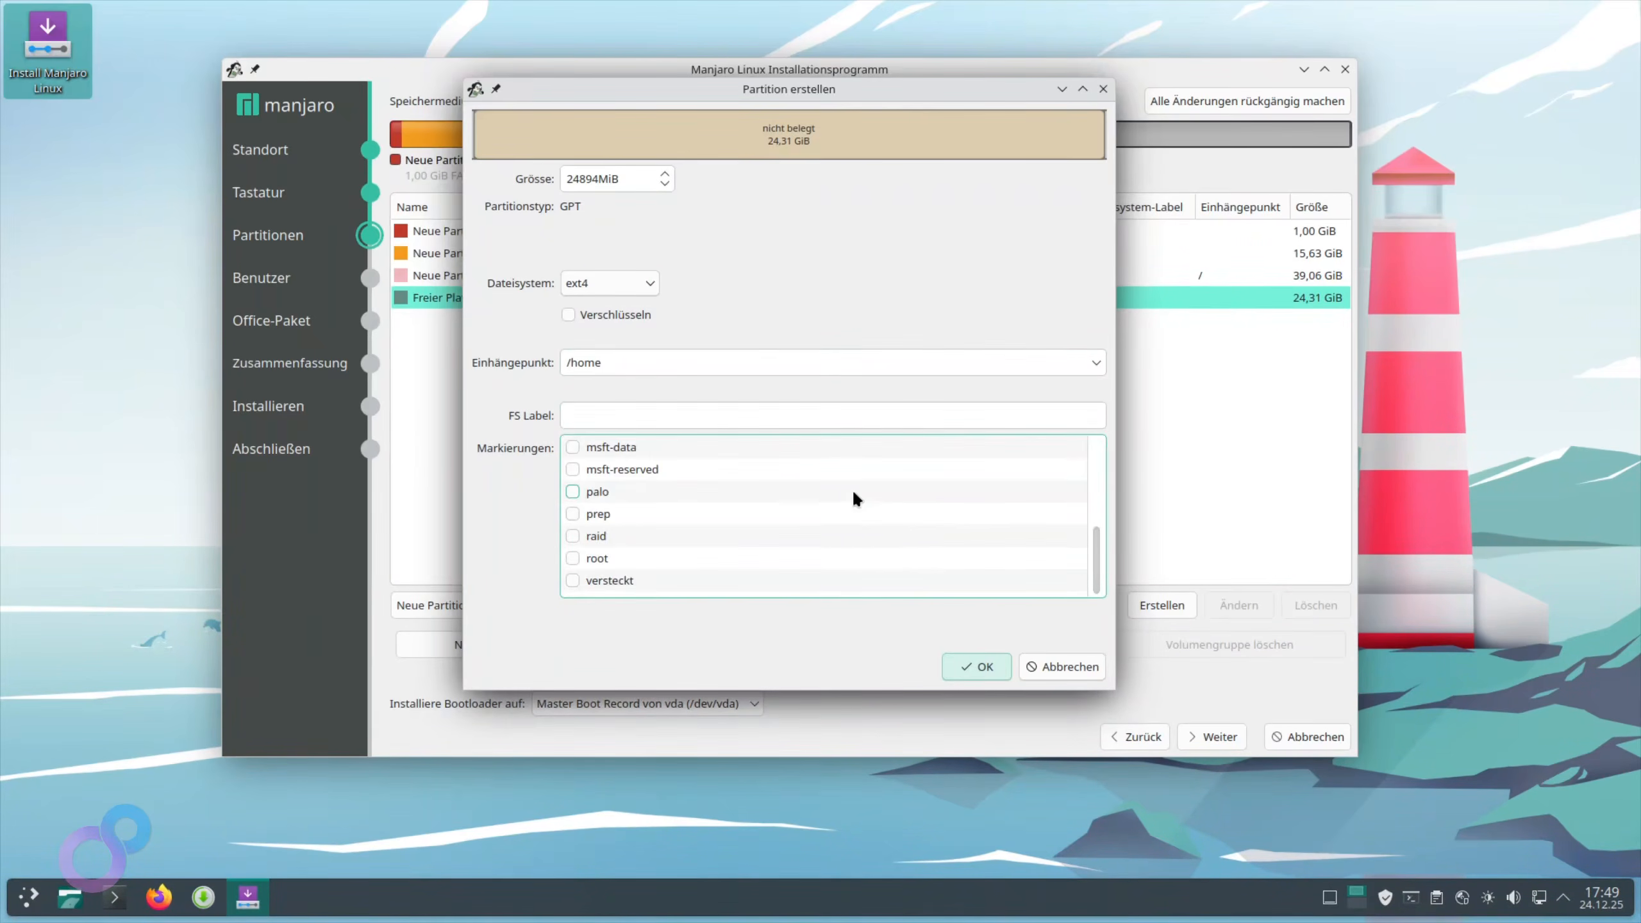
{"action": "scroll", "coordinate": [794, 534], "scroll_direction": "up", "scroll_amount": 2}
{"action": "left_click", "coordinate": [977, 666]}
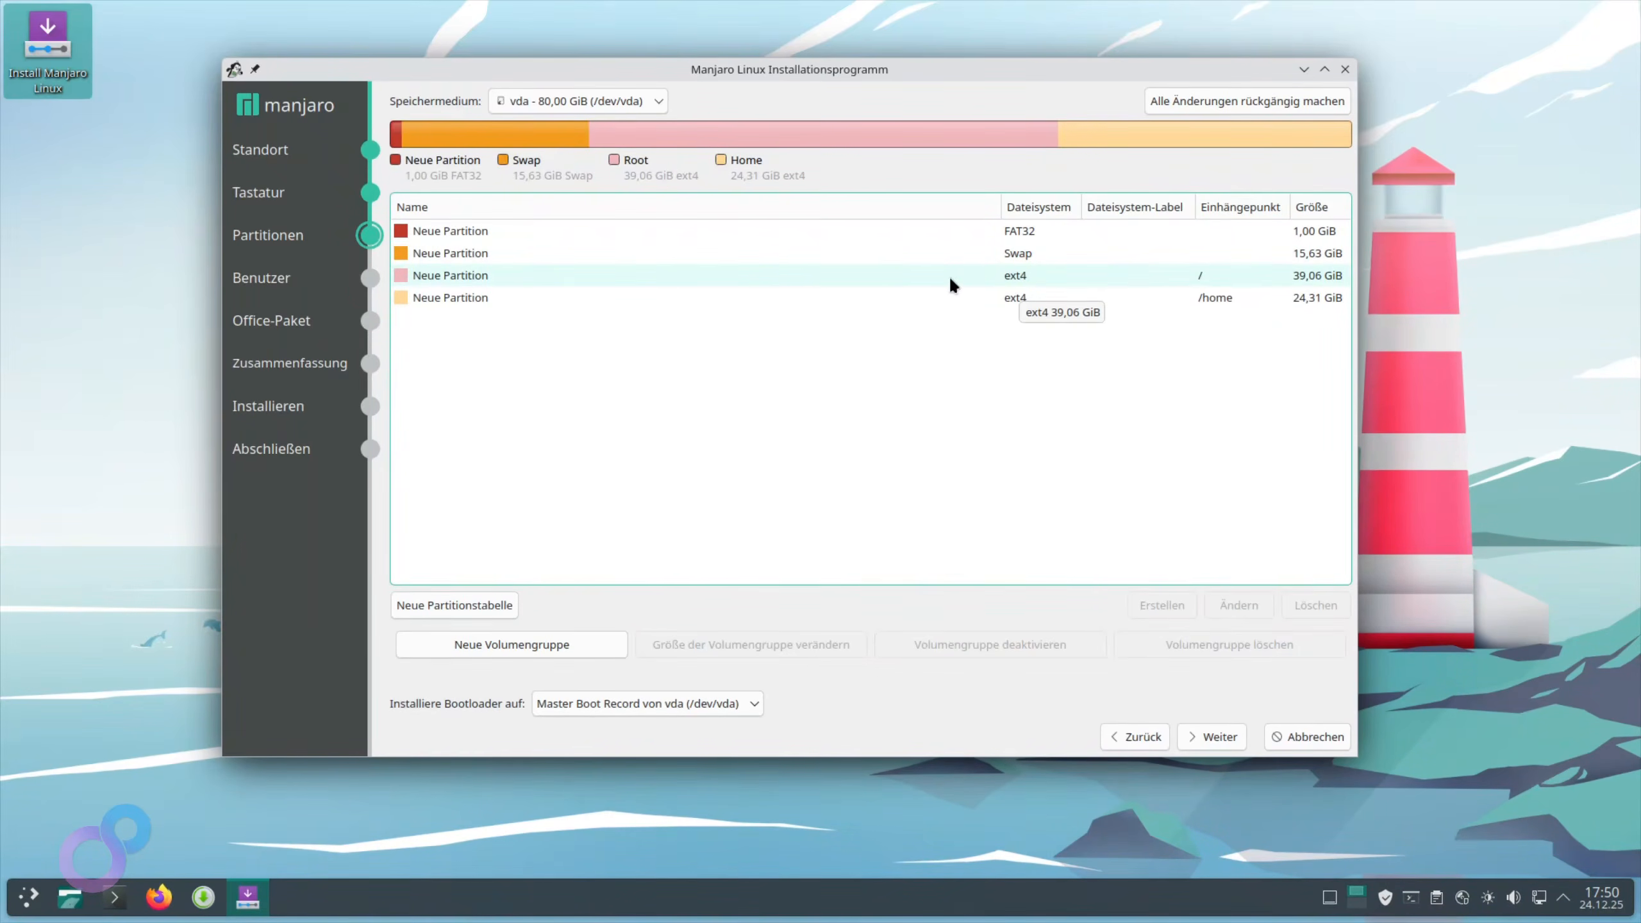
{"action": "left_click", "coordinate": [473, 298]}
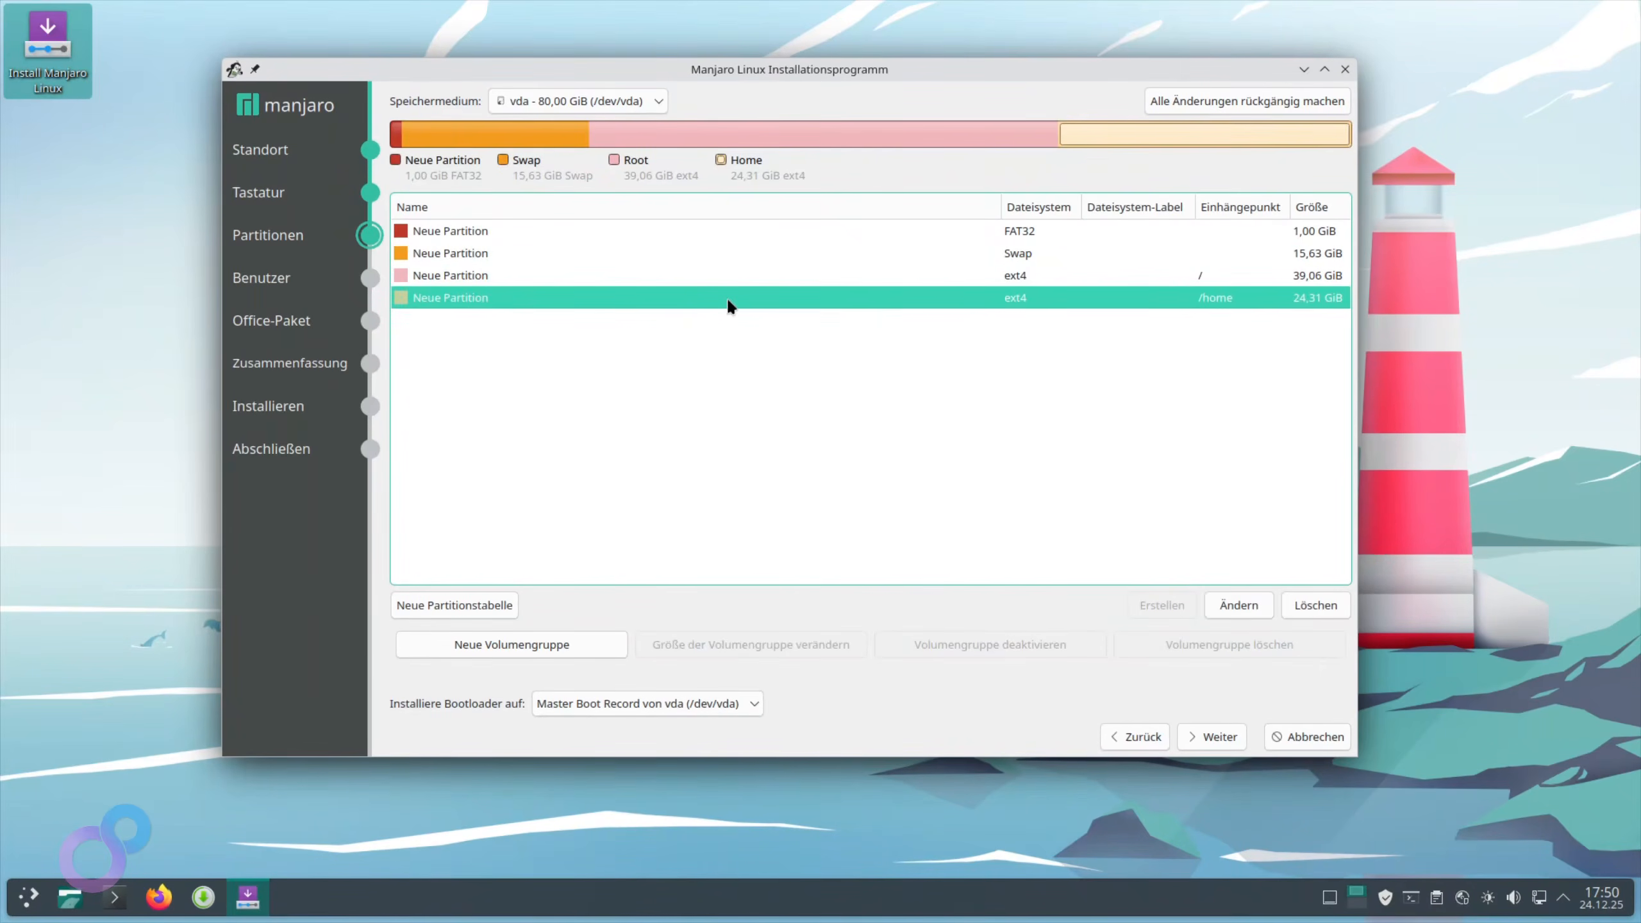
{"action": "left_click", "coordinate": [1213, 737]}
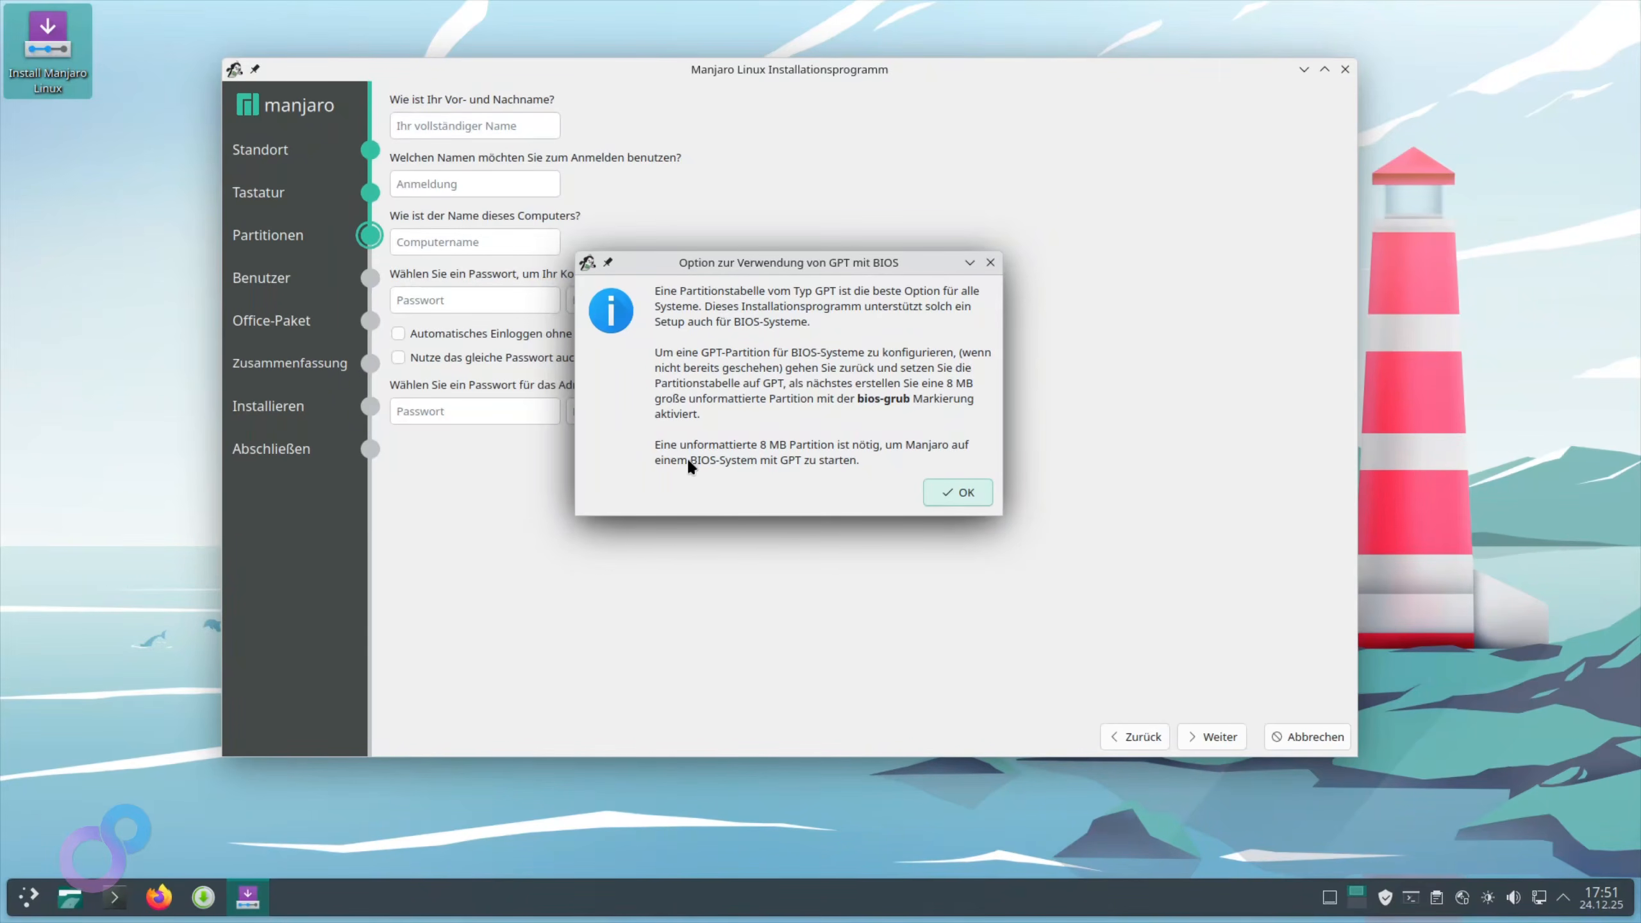
{"action": "left_click", "coordinate": [970, 492]}
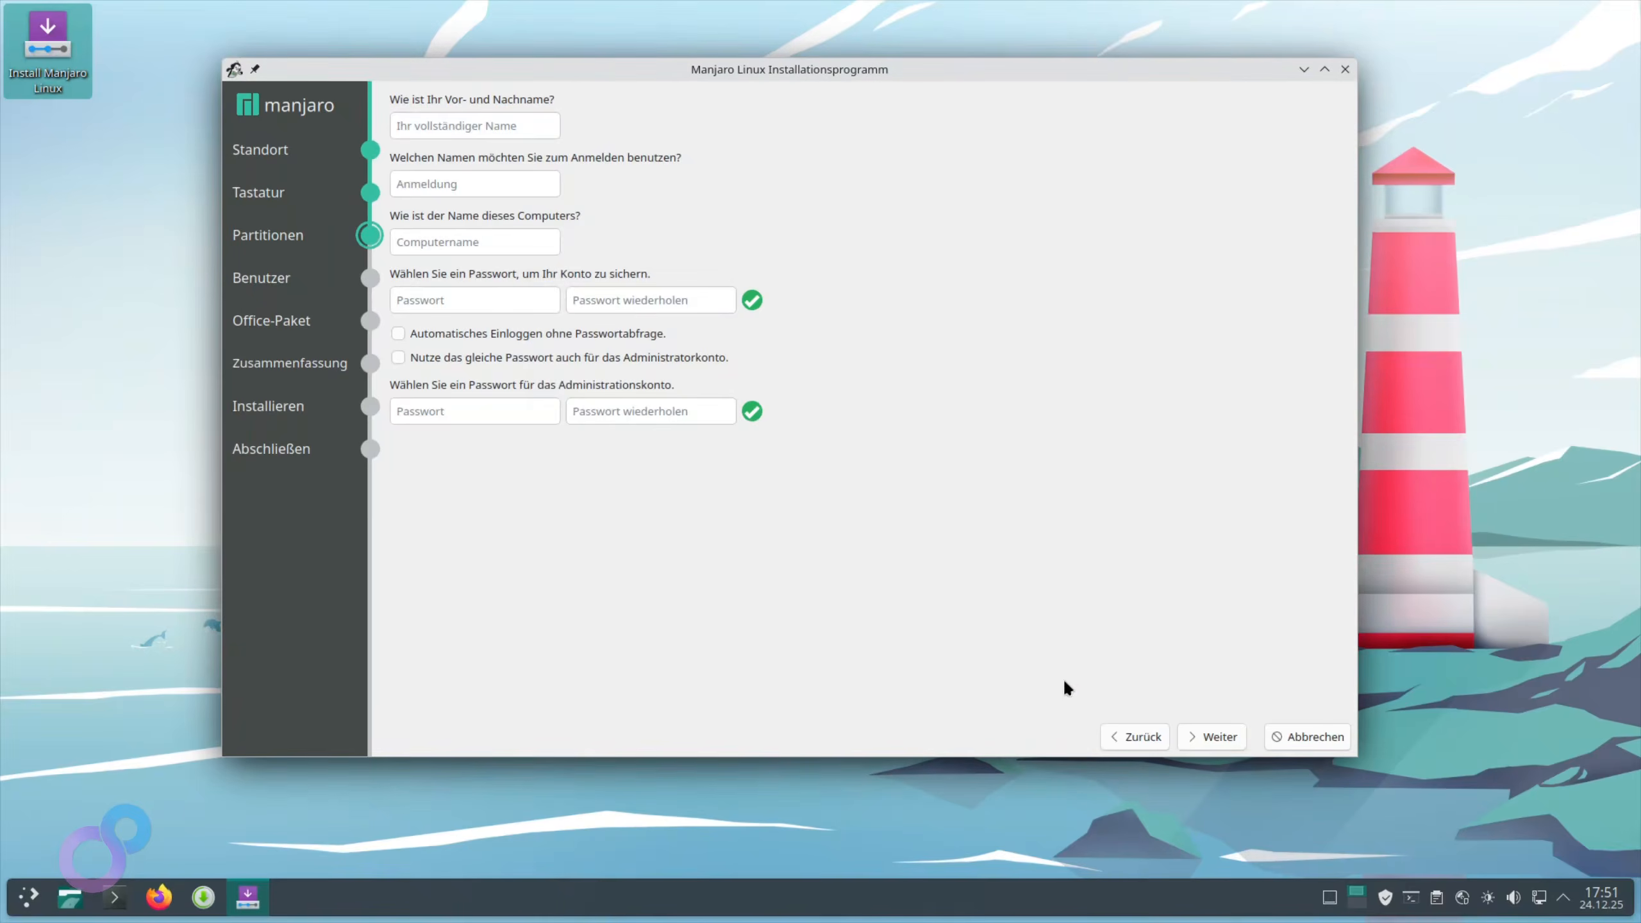
{"action": "left_click", "coordinate": [1137, 738]}
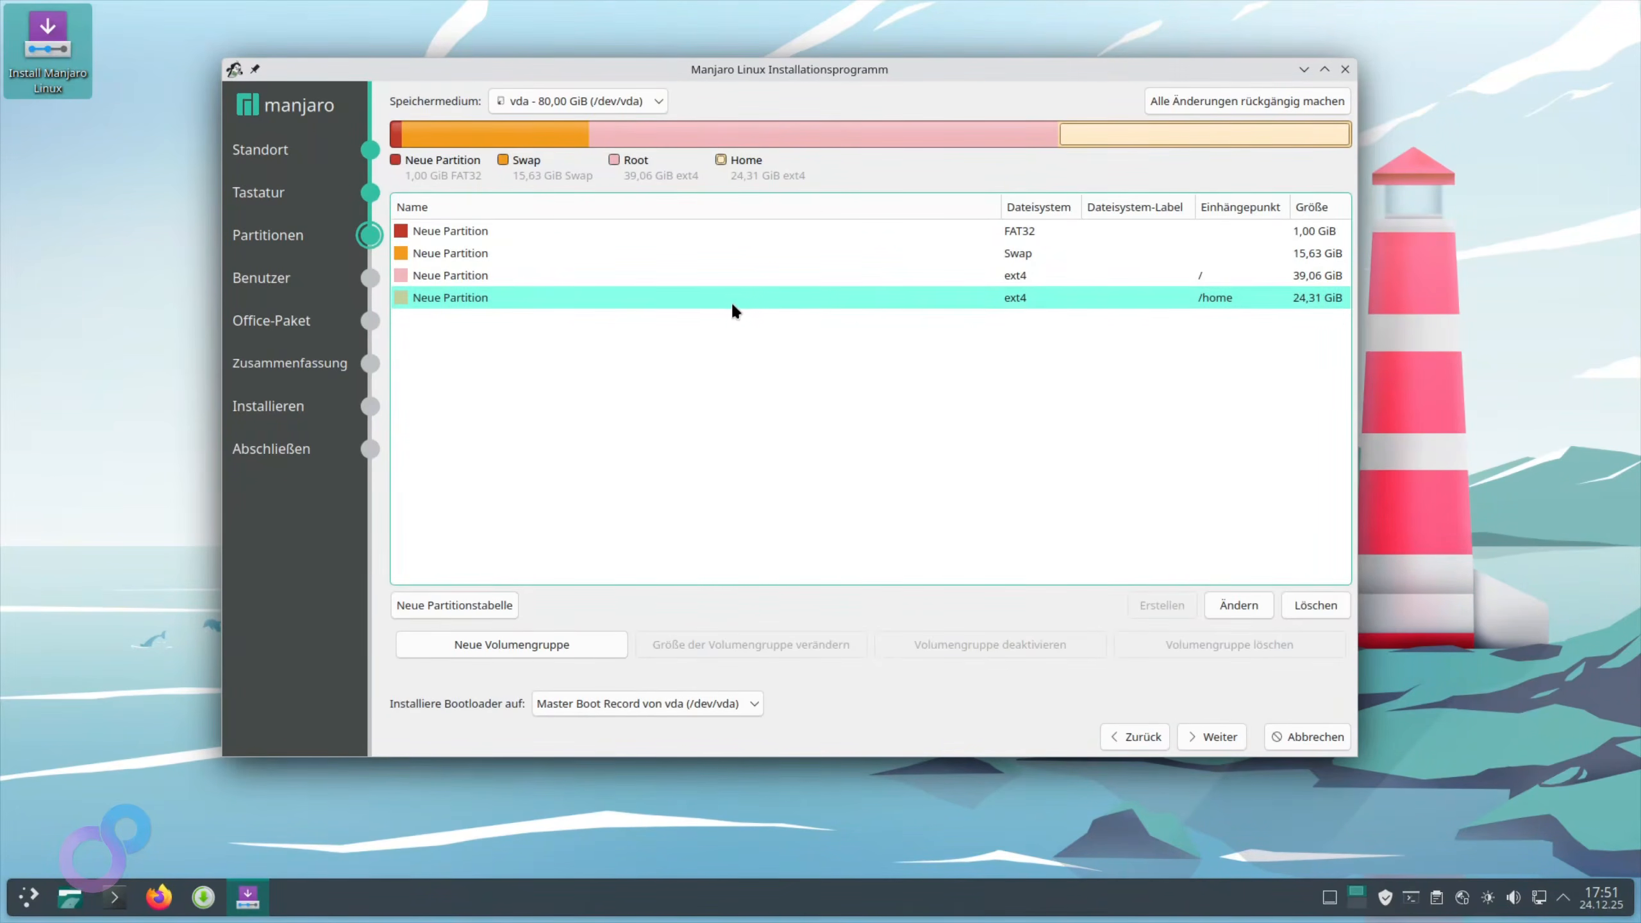
Edit the /home partition size to end in 00 instead of 94, shrinking it to 24,22 GiB
{"action": "double_click", "coordinate": [609, 296]}
{"action": "left_click_drag", "start_coordinate": [593, 176], "coordinate": [589, 176]}
{"action": "left_click", "coordinate": [587, 176]}
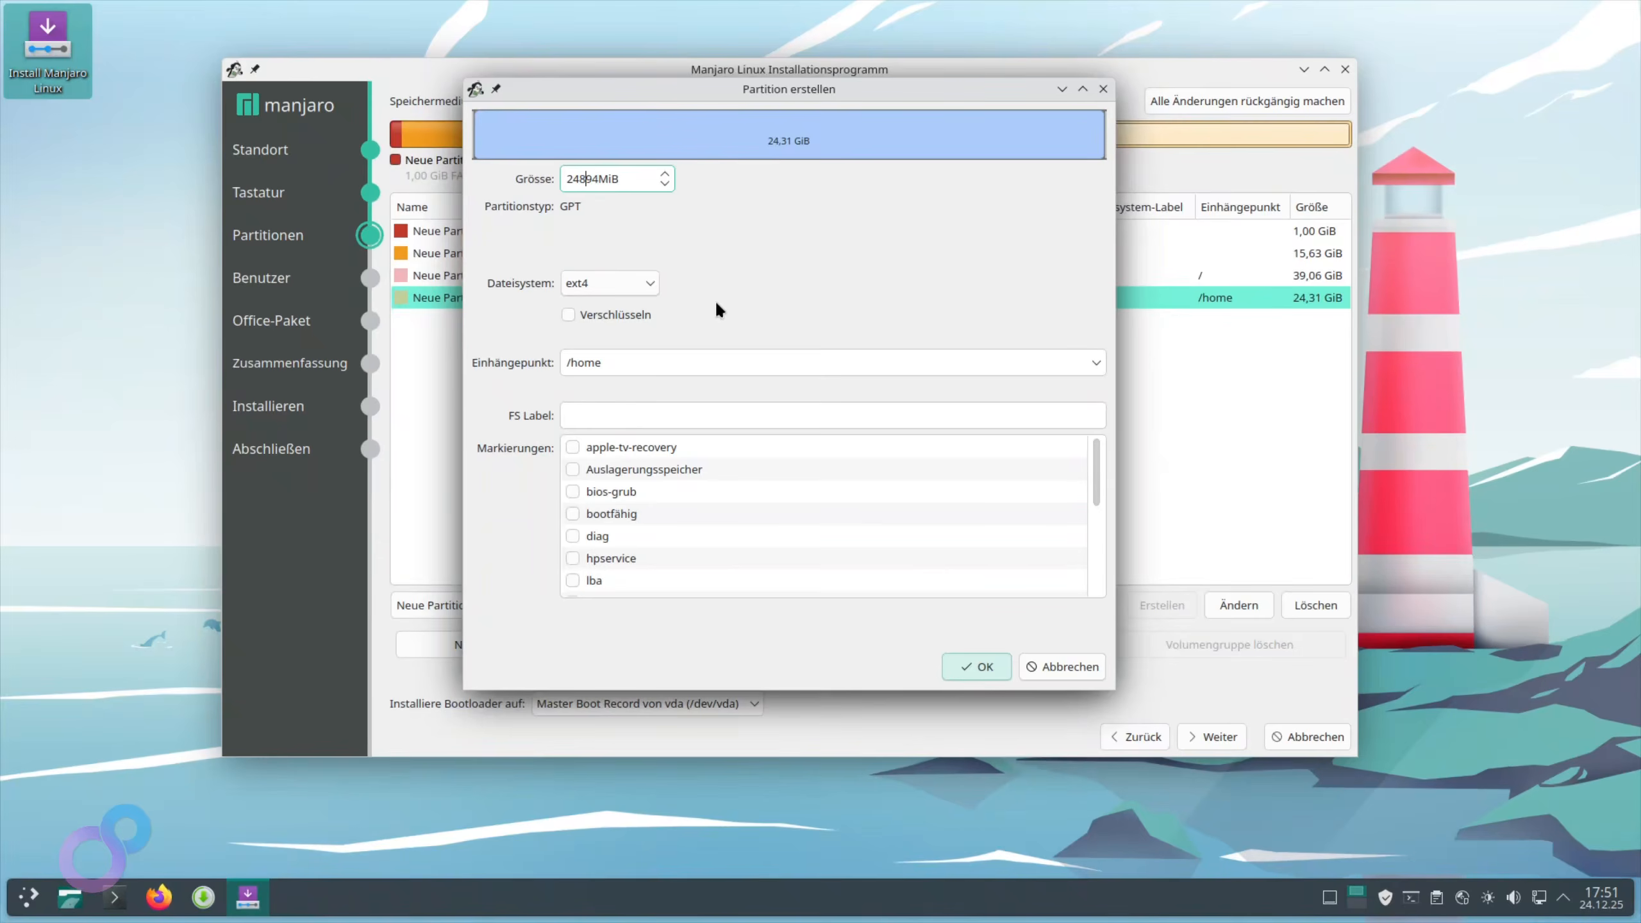
{"action": "key", "text": "Delete"}
{"action": "key", "text": "Delete"}
{"action": "type", "text": "0"}
{"action": "left_click", "coordinate": [976, 666]}
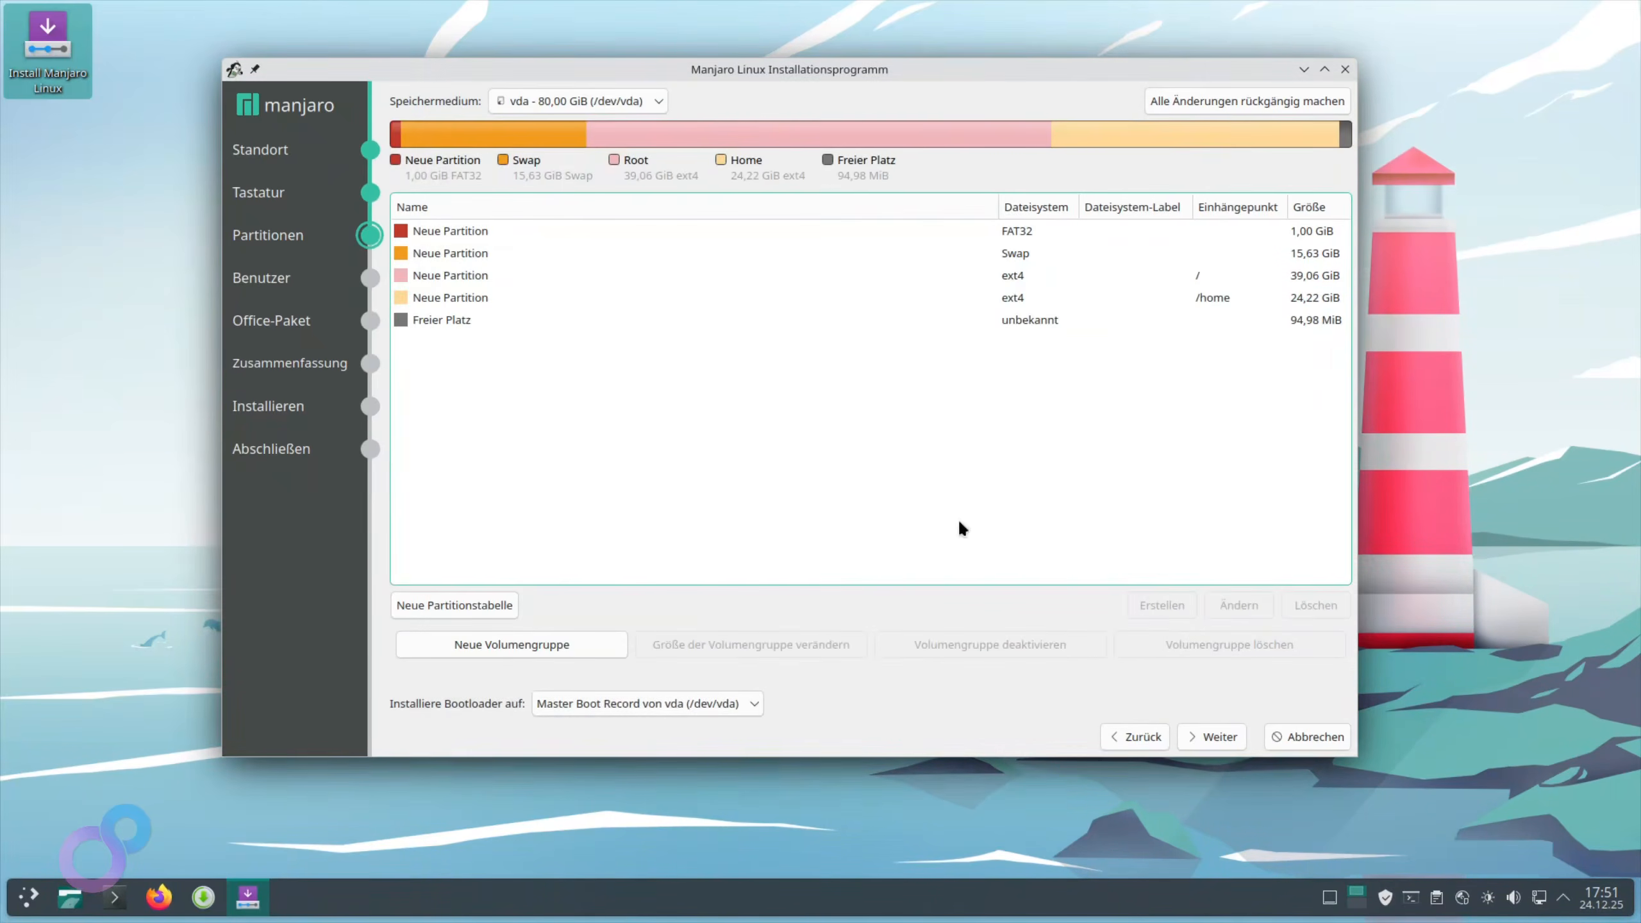
Create a new partition in the leftover free space with a size of 16 MiB
{"action": "left_click", "coordinate": [476, 326]}
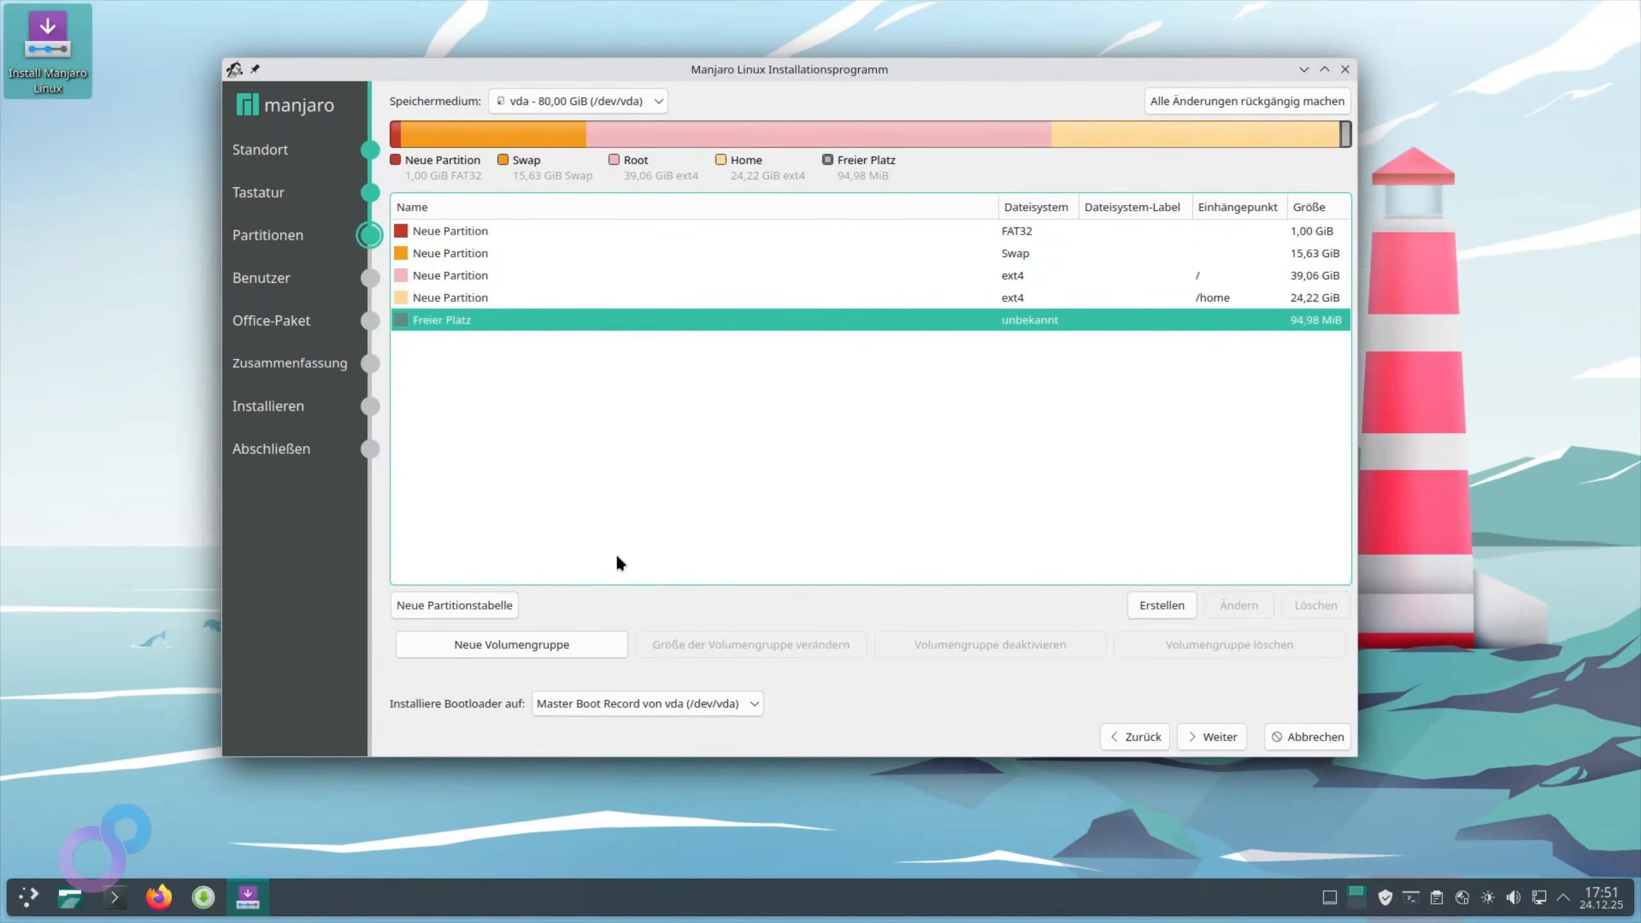
{"action": "left_click", "coordinate": [1186, 601]}
{"action": "left_click_drag", "start_coordinate": [612, 176], "coordinate": [500, 177]}
{"action": "type", "text": "8"}
{"action": "key", "text": "BackSpace"}
{"action": "type", "text": "16MiB"}
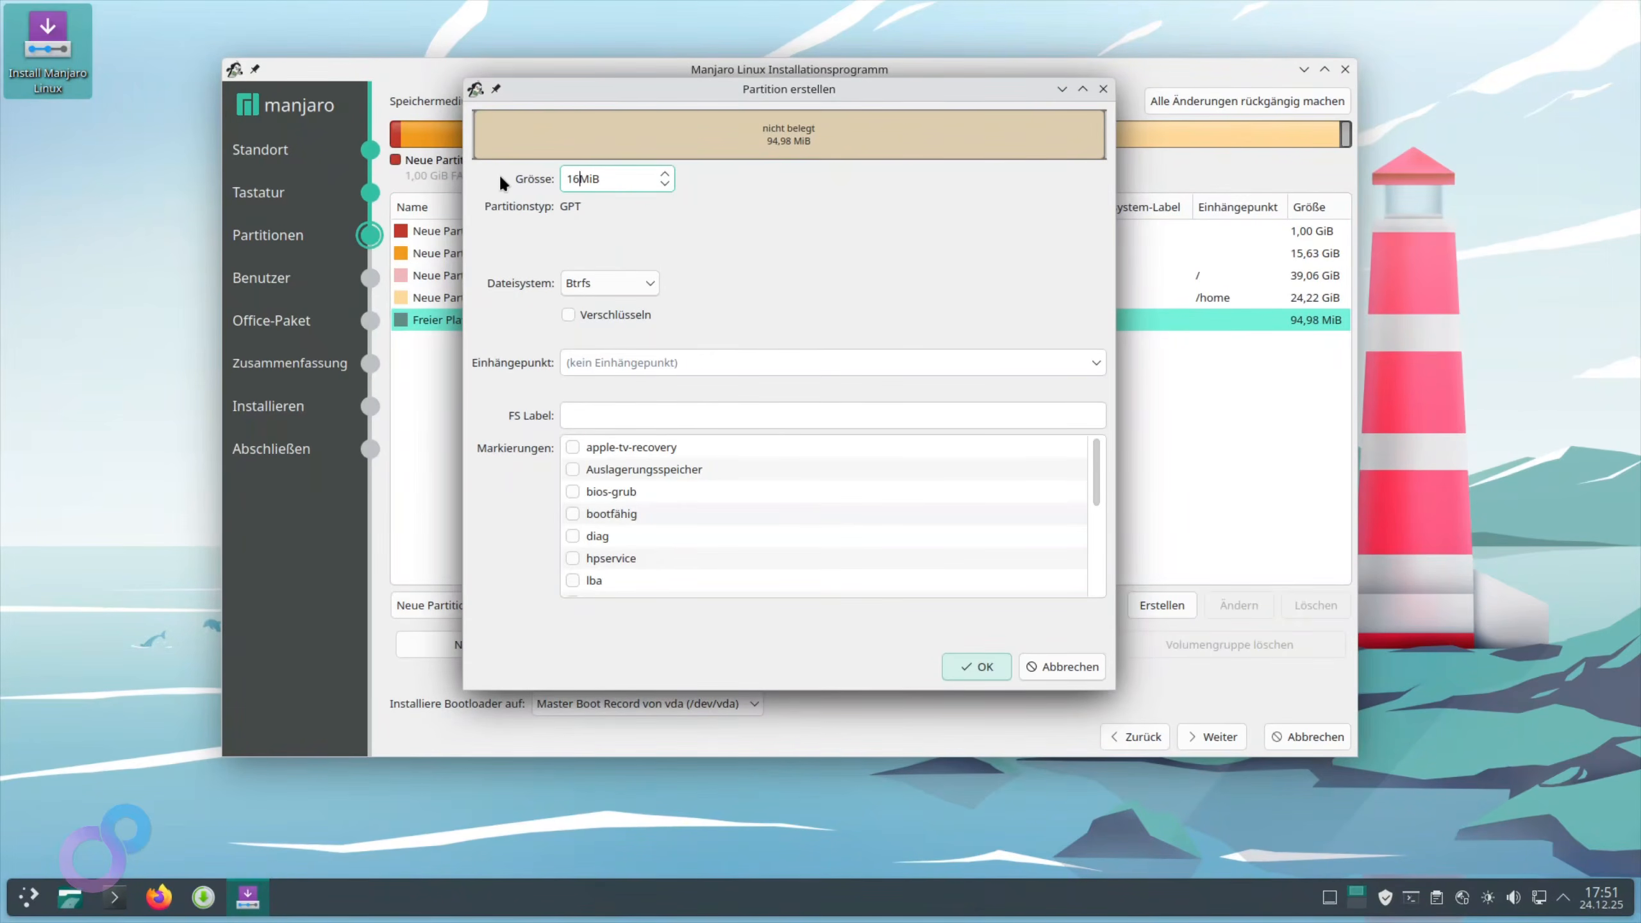
Flag the new partition bios-grub, set its file system to Fat32, and confirm it
{"action": "left_click", "coordinate": [636, 283]}
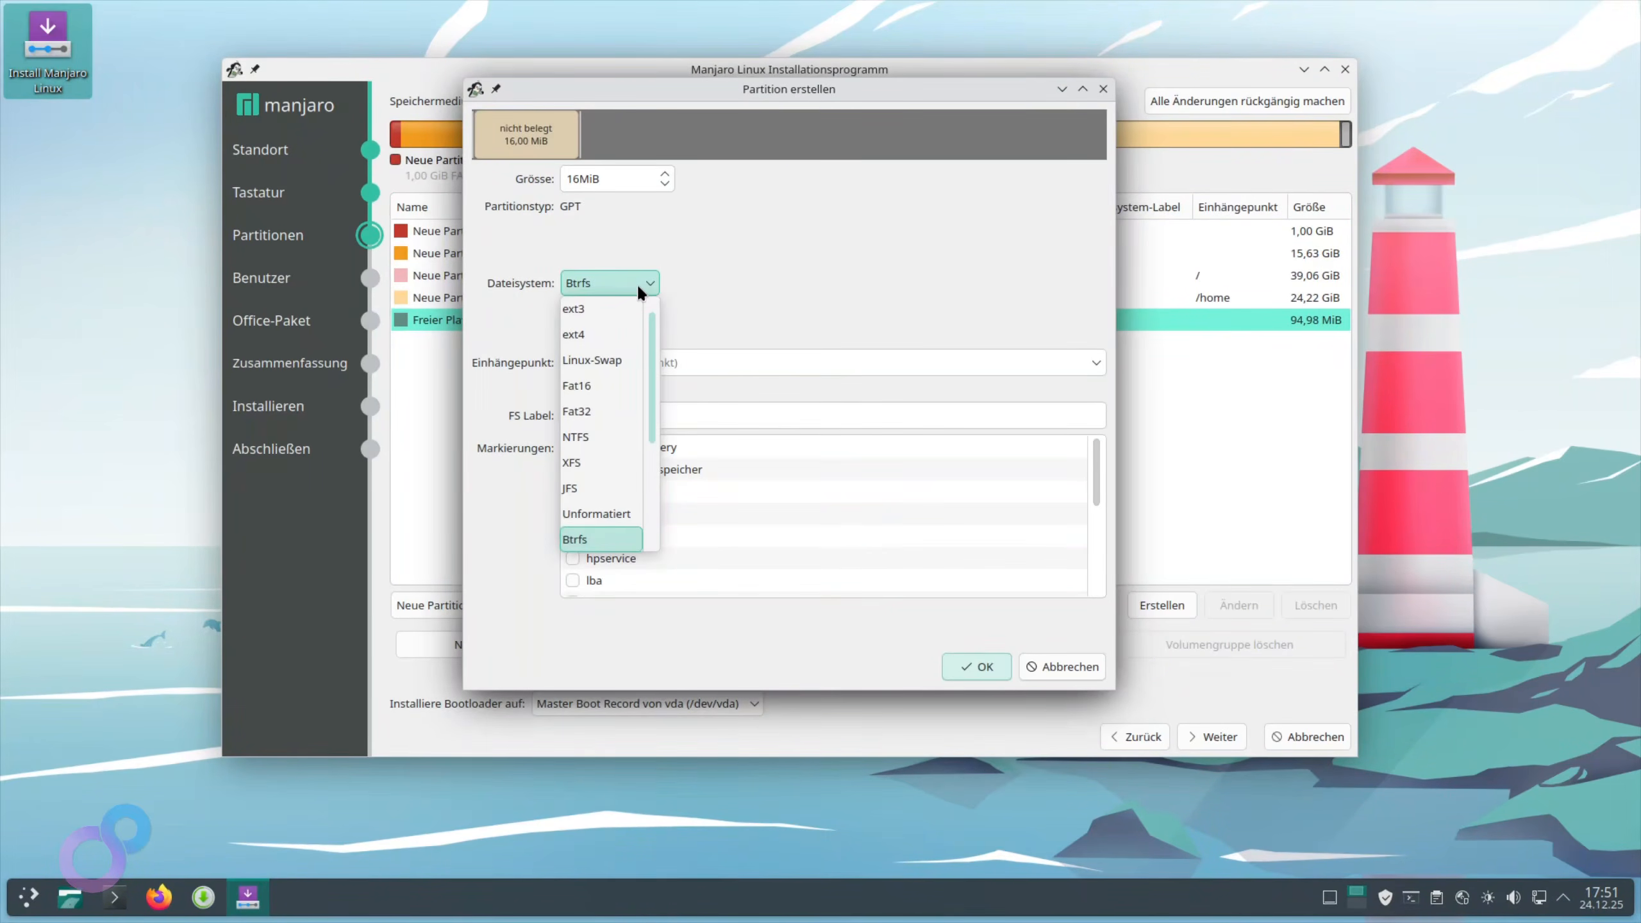
{"action": "left_click", "coordinate": [739, 343]}
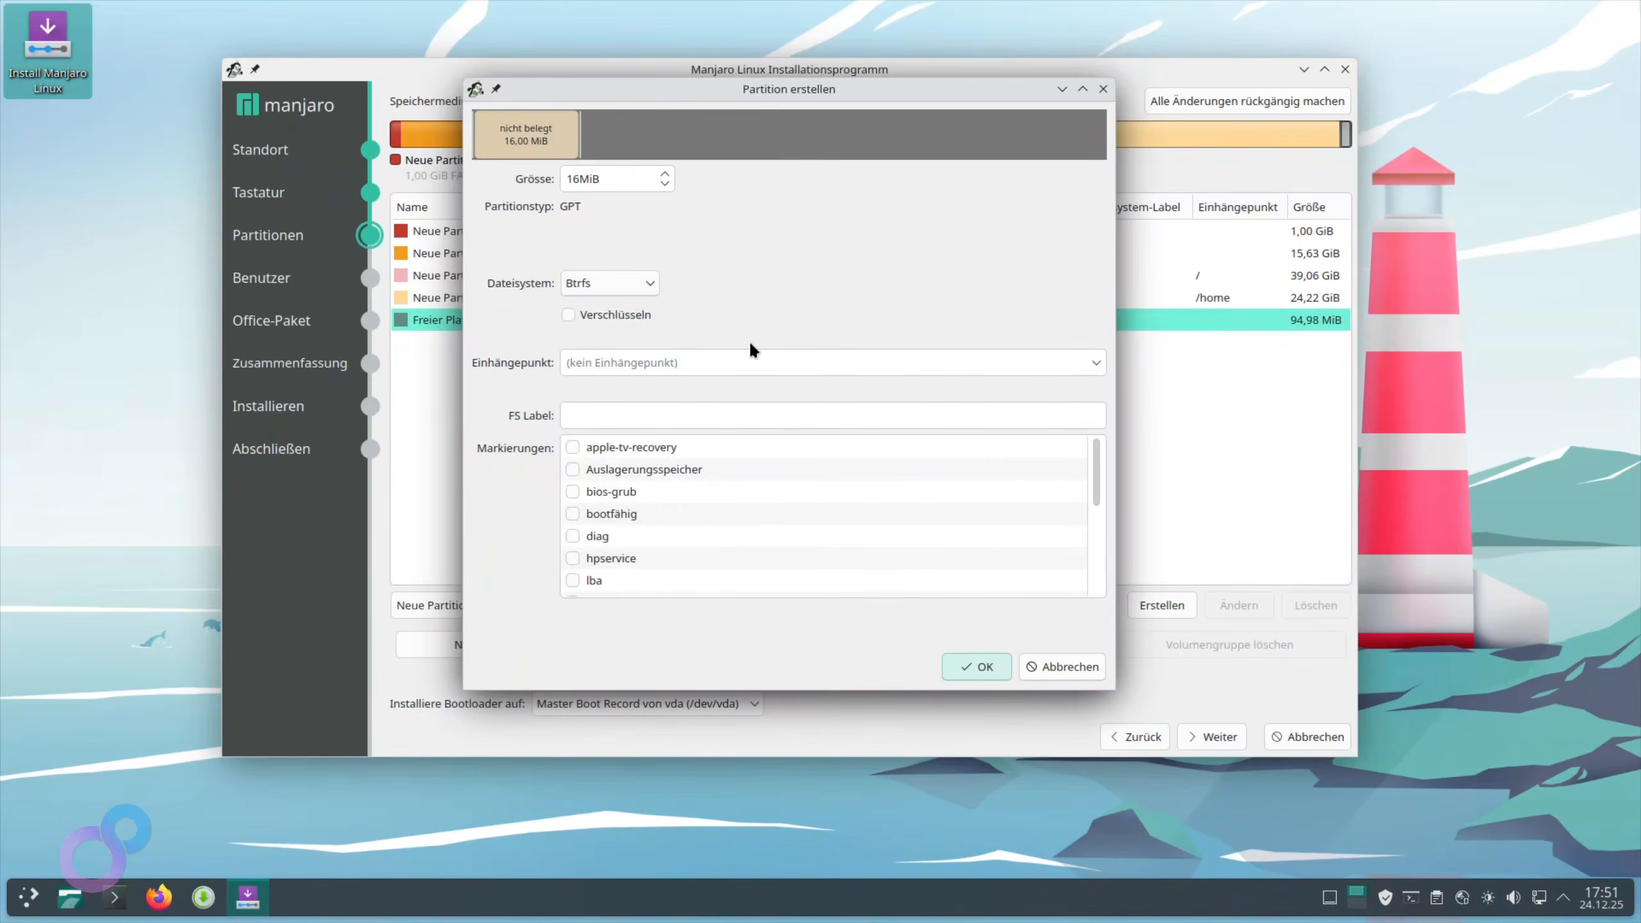
{"action": "left_click", "coordinate": [650, 283]}
{"action": "scroll", "coordinate": [602, 380], "scroll_direction": "down", "scroll_amount": 1}
{"action": "scroll", "coordinate": [608, 378], "scroll_direction": "up", "scroll_amount": 1}
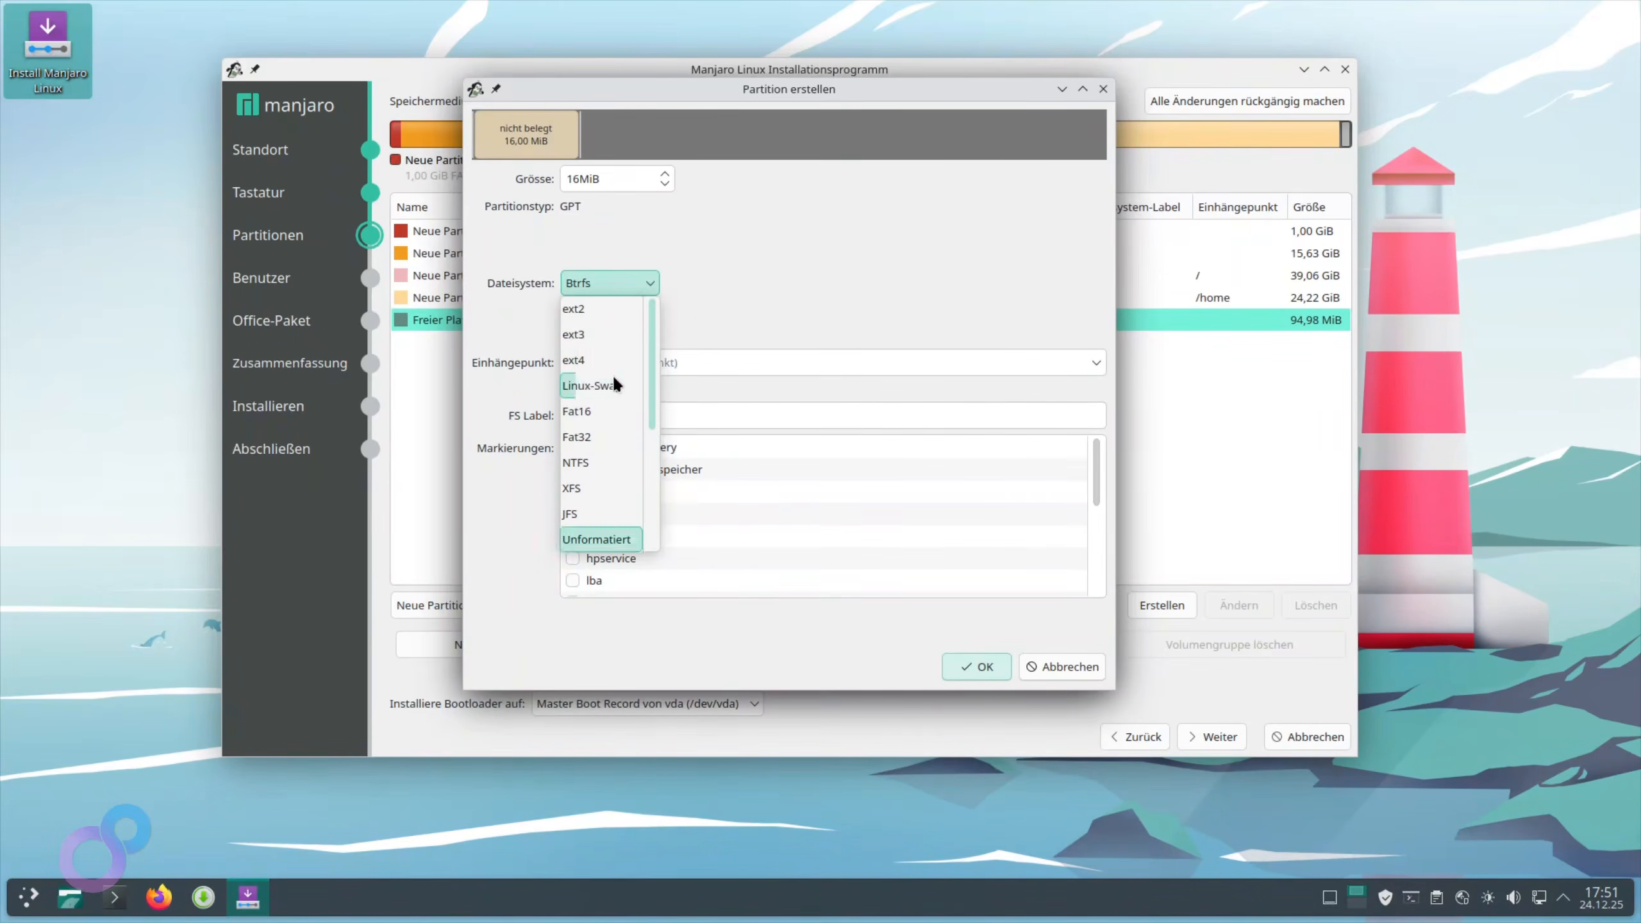
{"action": "left_click", "coordinate": [573, 491]}
{"action": "left_click", "coordinate": [573, 491]}
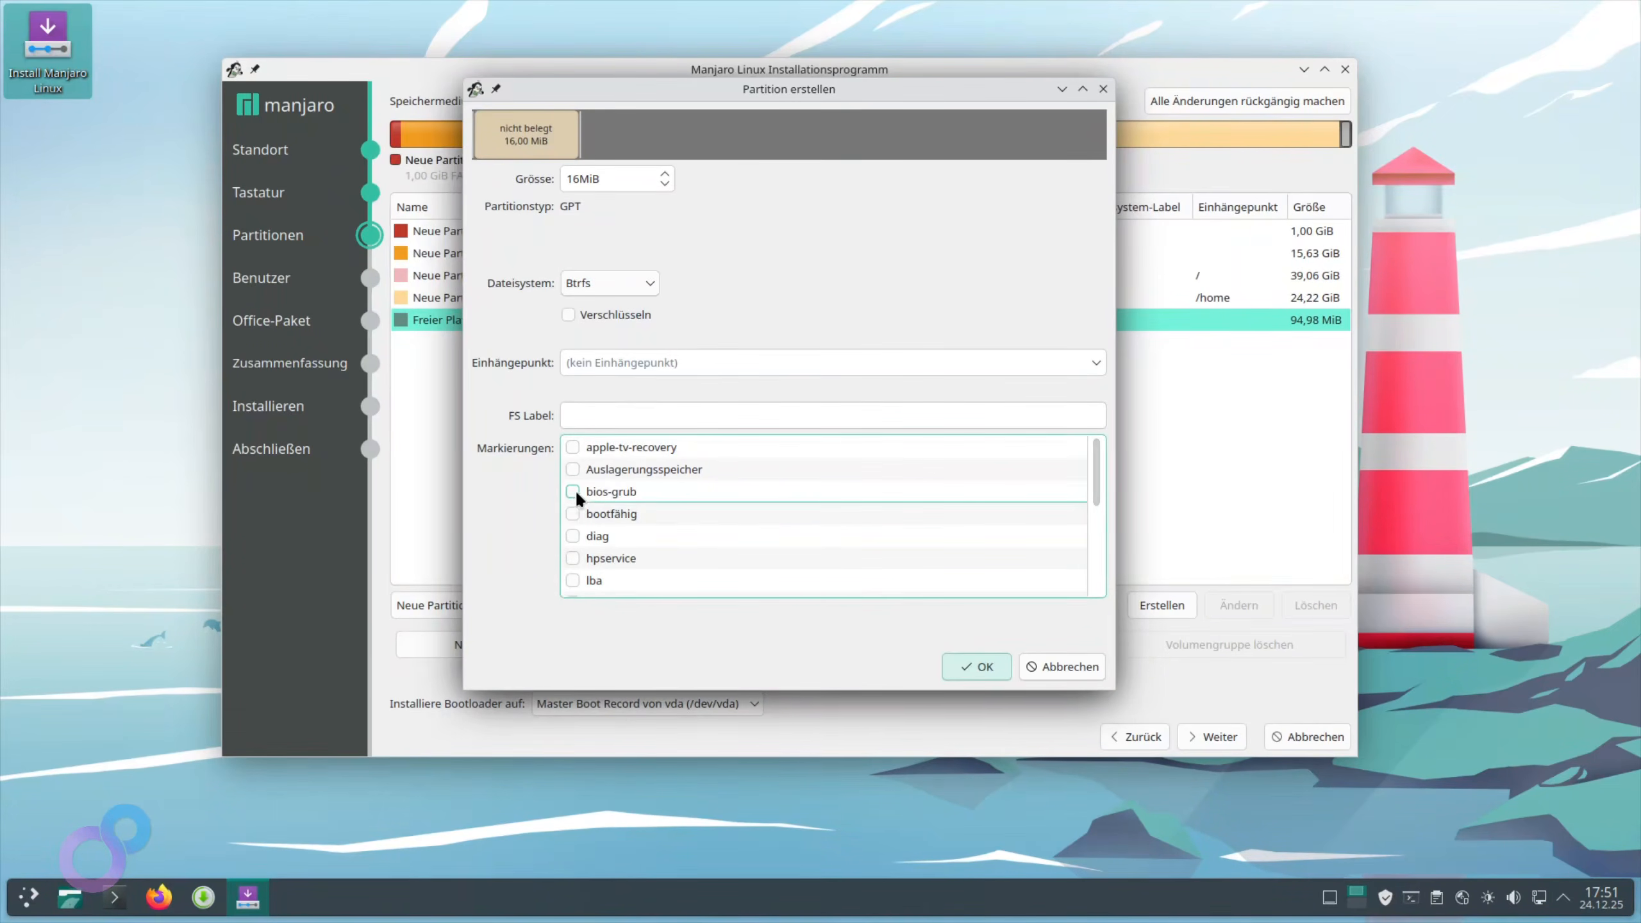
{"action": "left_click", "coordinate": [654, 286]}
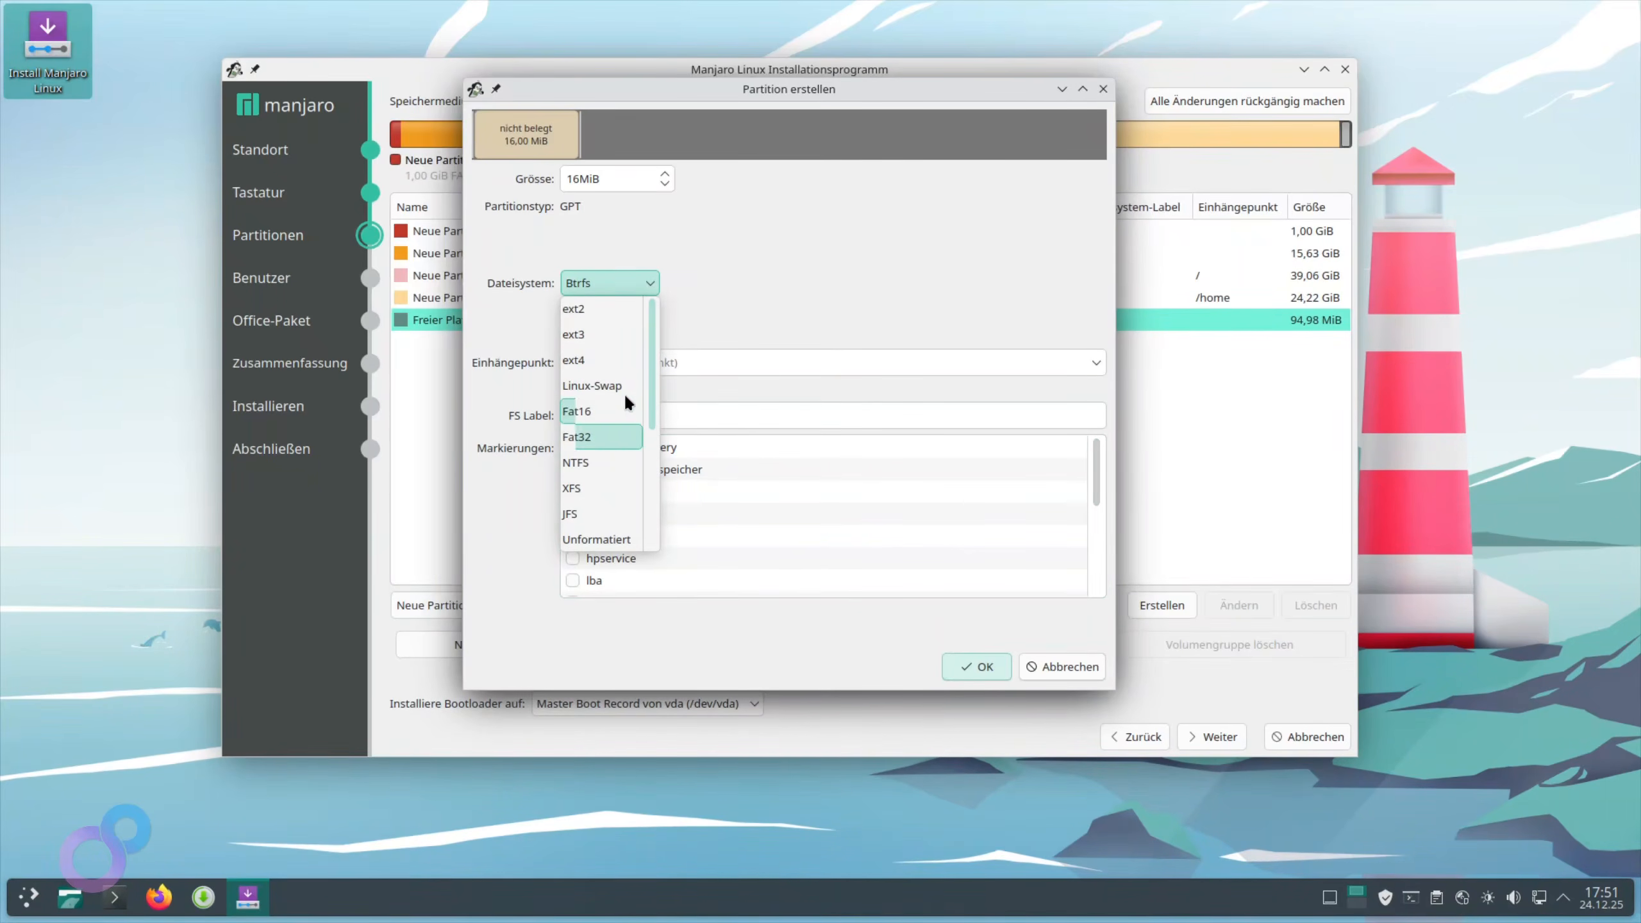
{"action": "left_click", "coordinate": [604, 359]}
{"action": "left_click", "coordinate": [597, 281]}
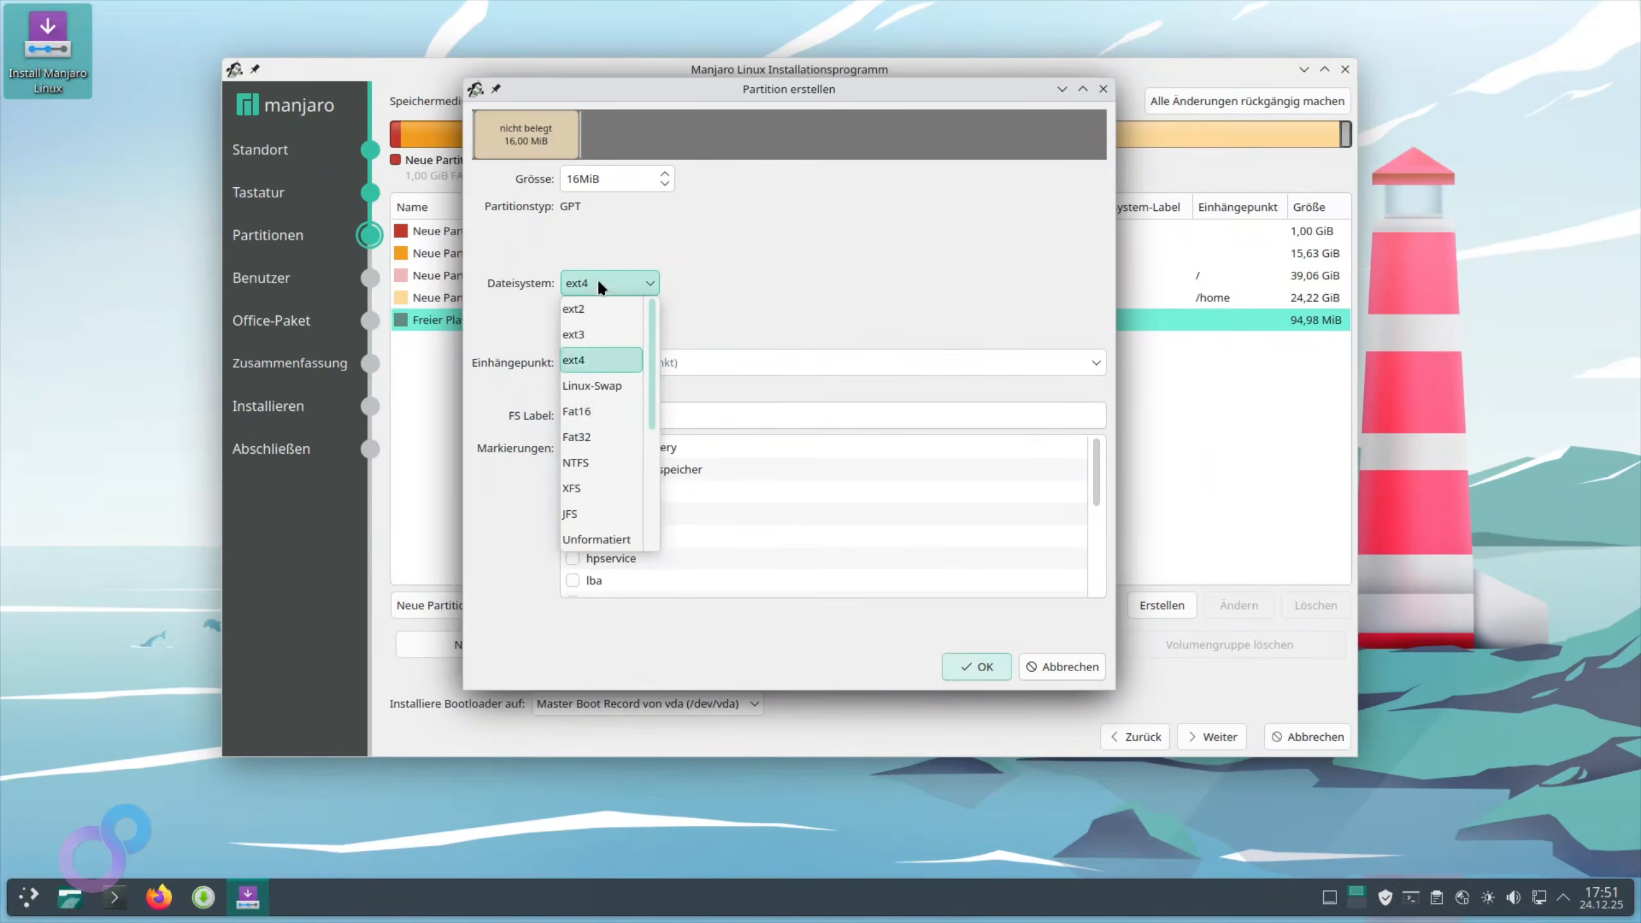
{"action": "left_click", "coordinate": [610, 433]}
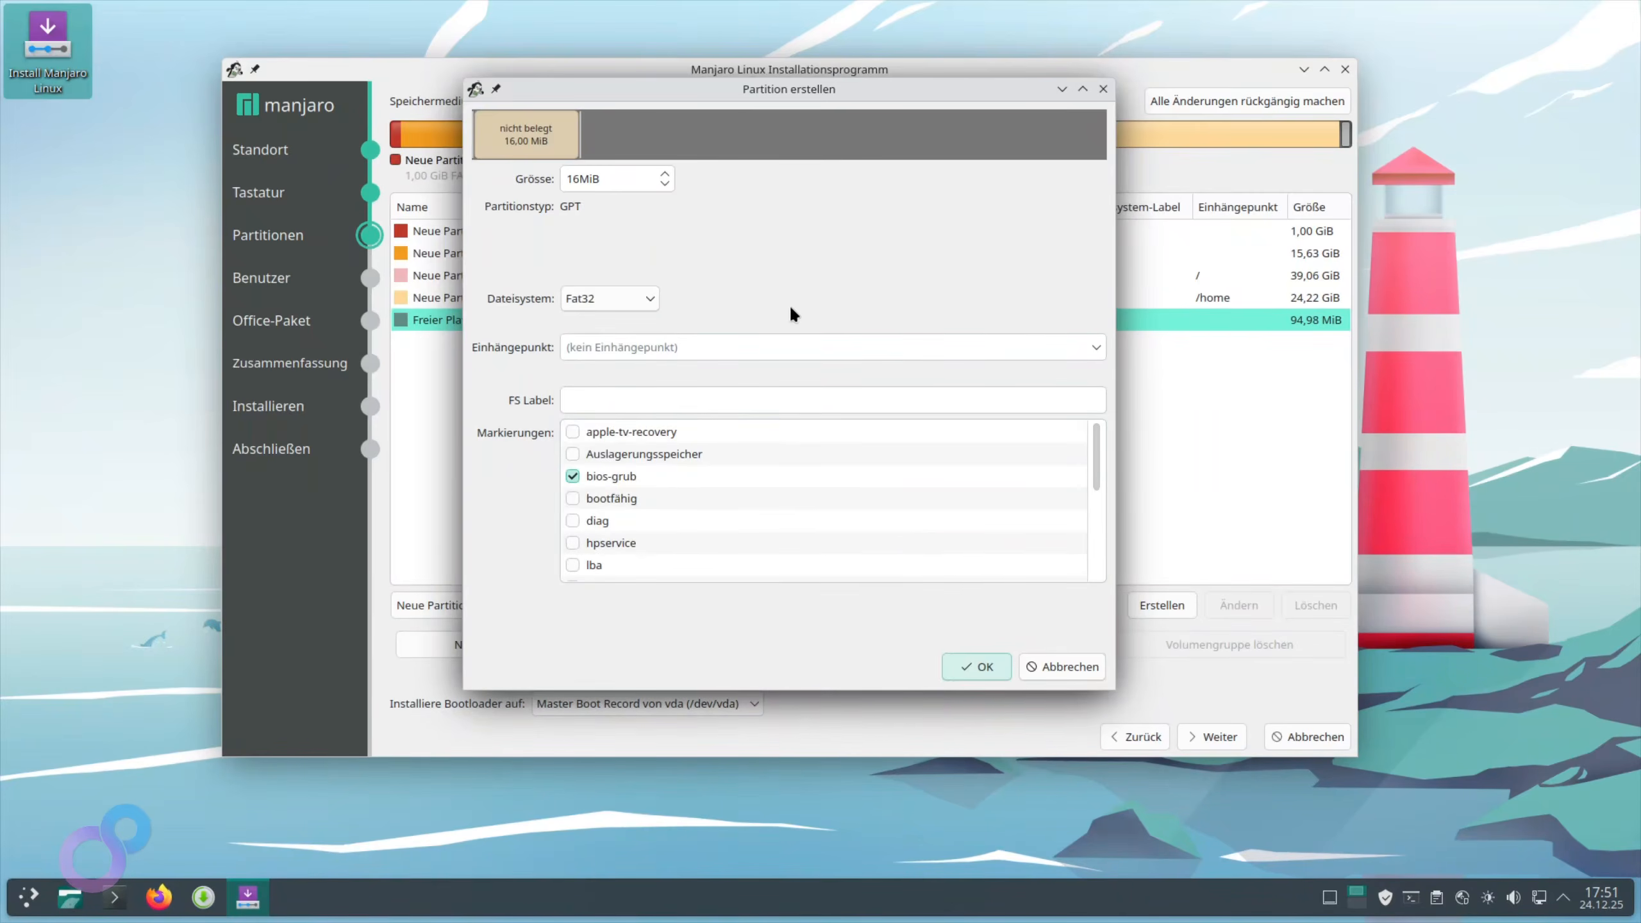
{"action": "left_click", "coordinate": [979, 669]}
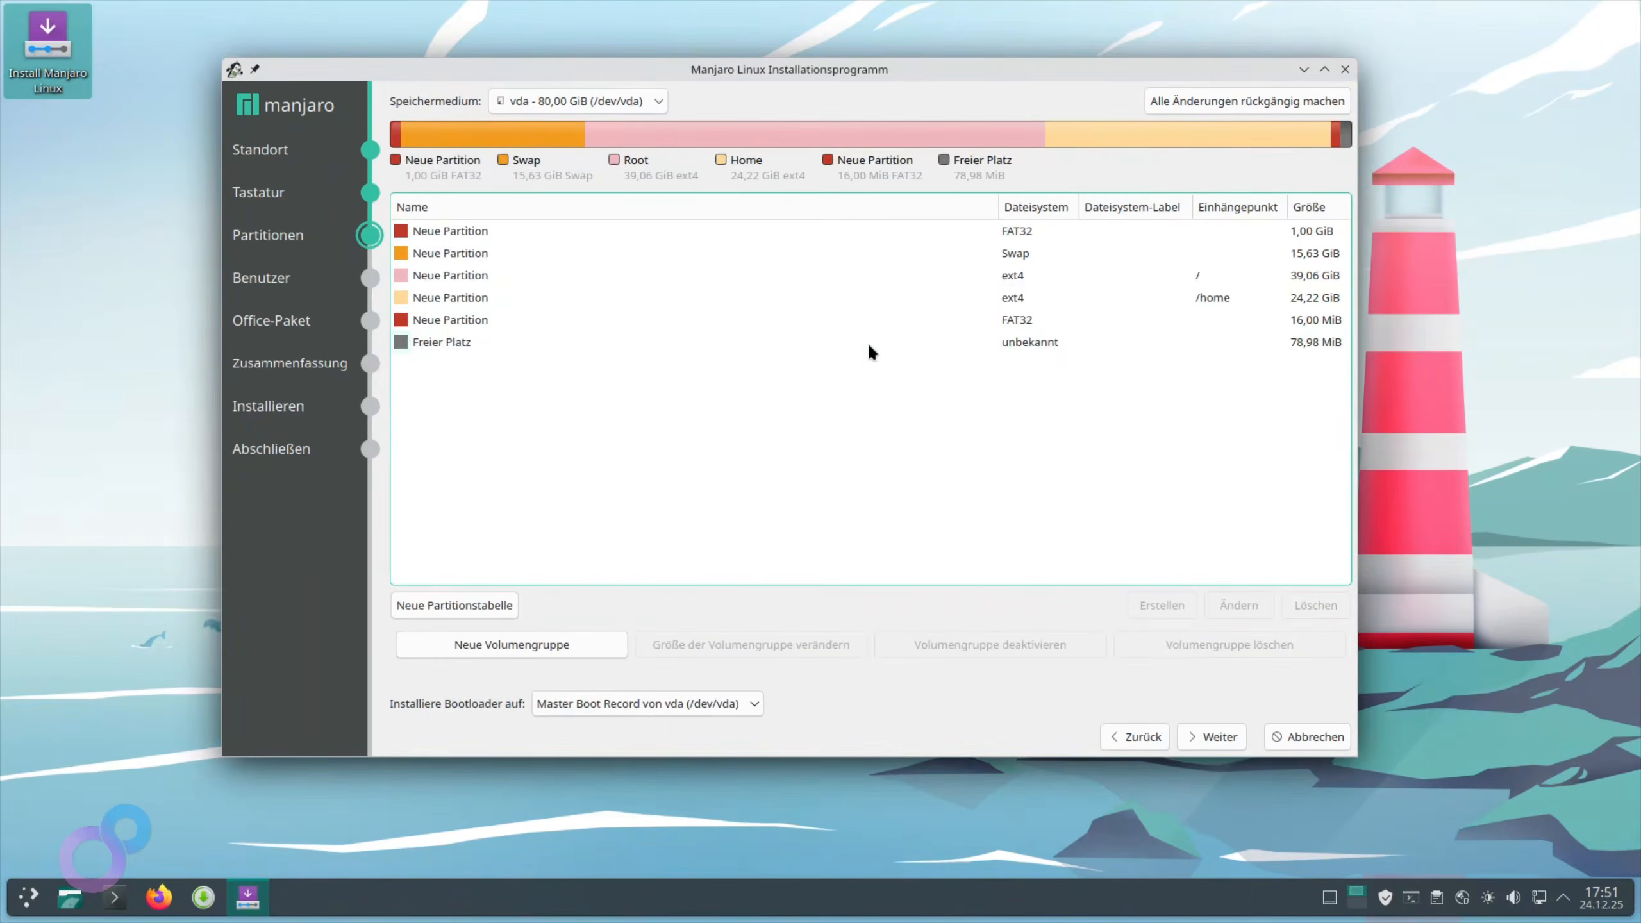
Review the new 16 MiB FAT32 partition's settings without changing anything
{"action": "left_click", "coordinate": [892, 326]}
{"action": "left_click", "coordinate": [1235, 606]}
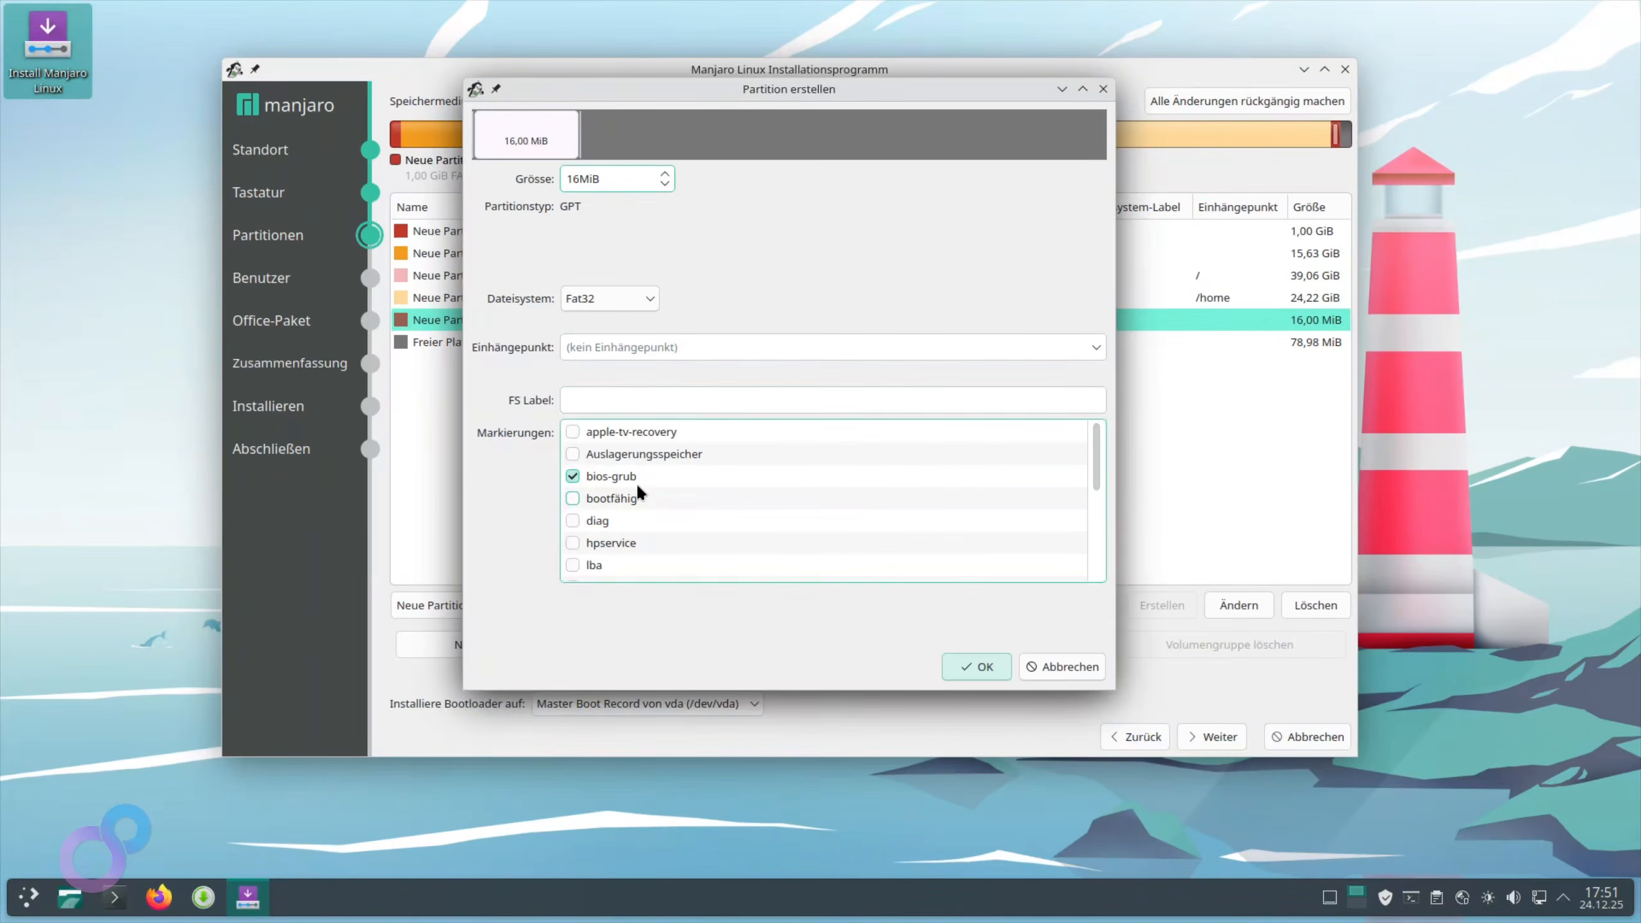
{"action": "left_click", "coordinate": [975, 670]}
Proceed to the user page, dismiss the GPT-on-BIOS notice, and enter the full name
{"action": "left_click", "coordinate": [1206, 737]}
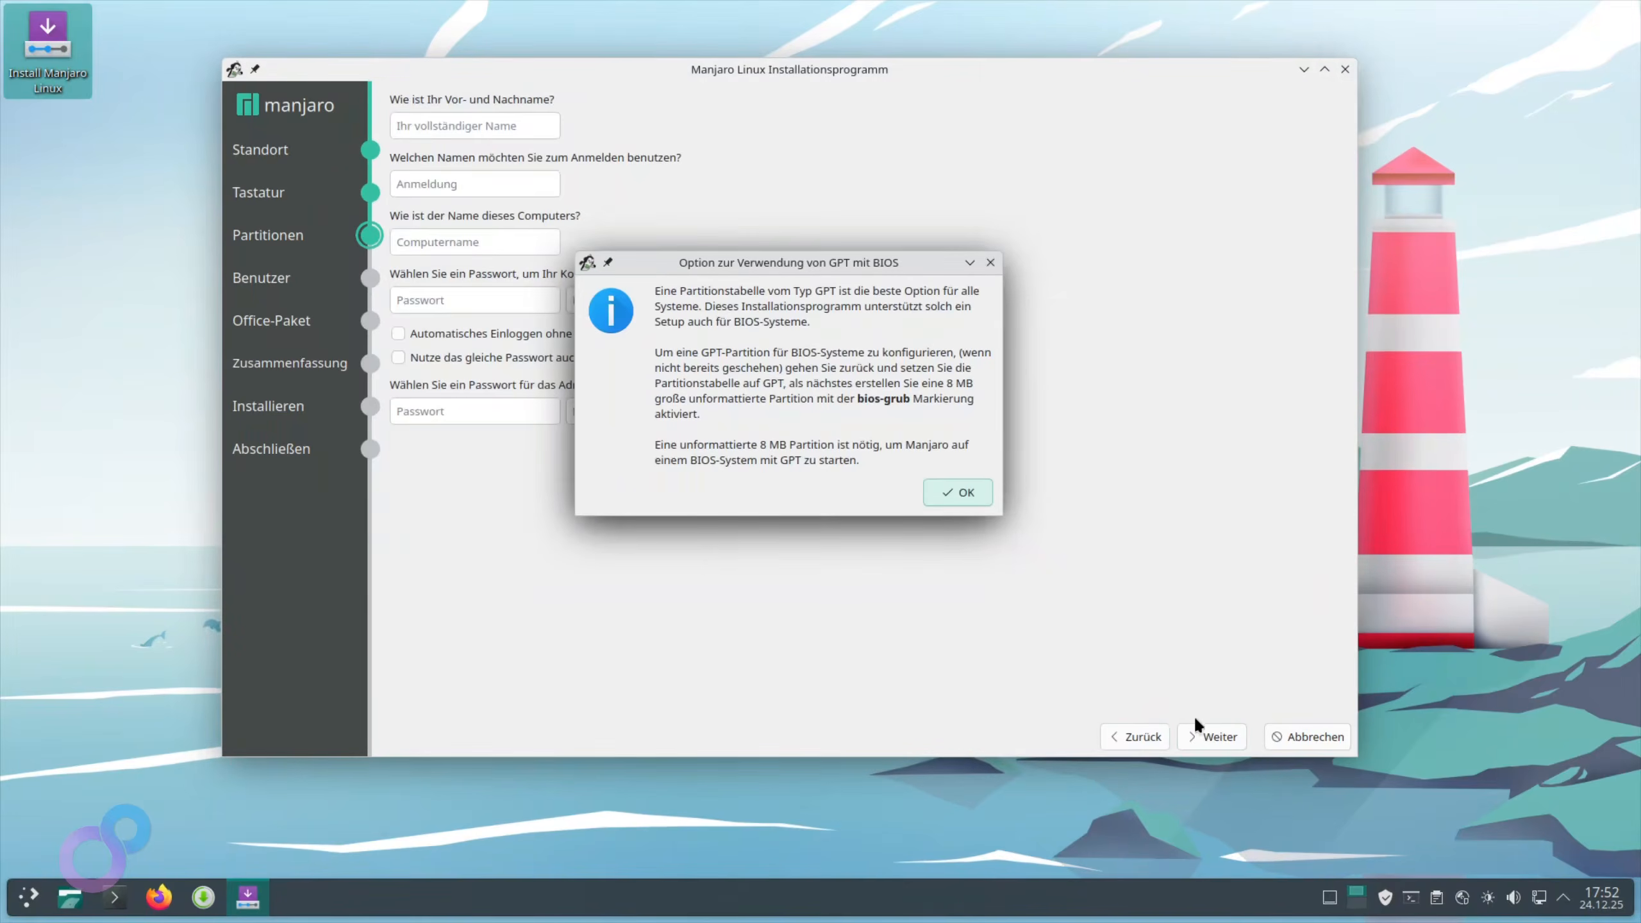
{"action": "left_click", "coordinate": [958, 492]}
{"action": "left_click", "coordinate": [455, 137]}
{"action": "type", "text": "manj"}
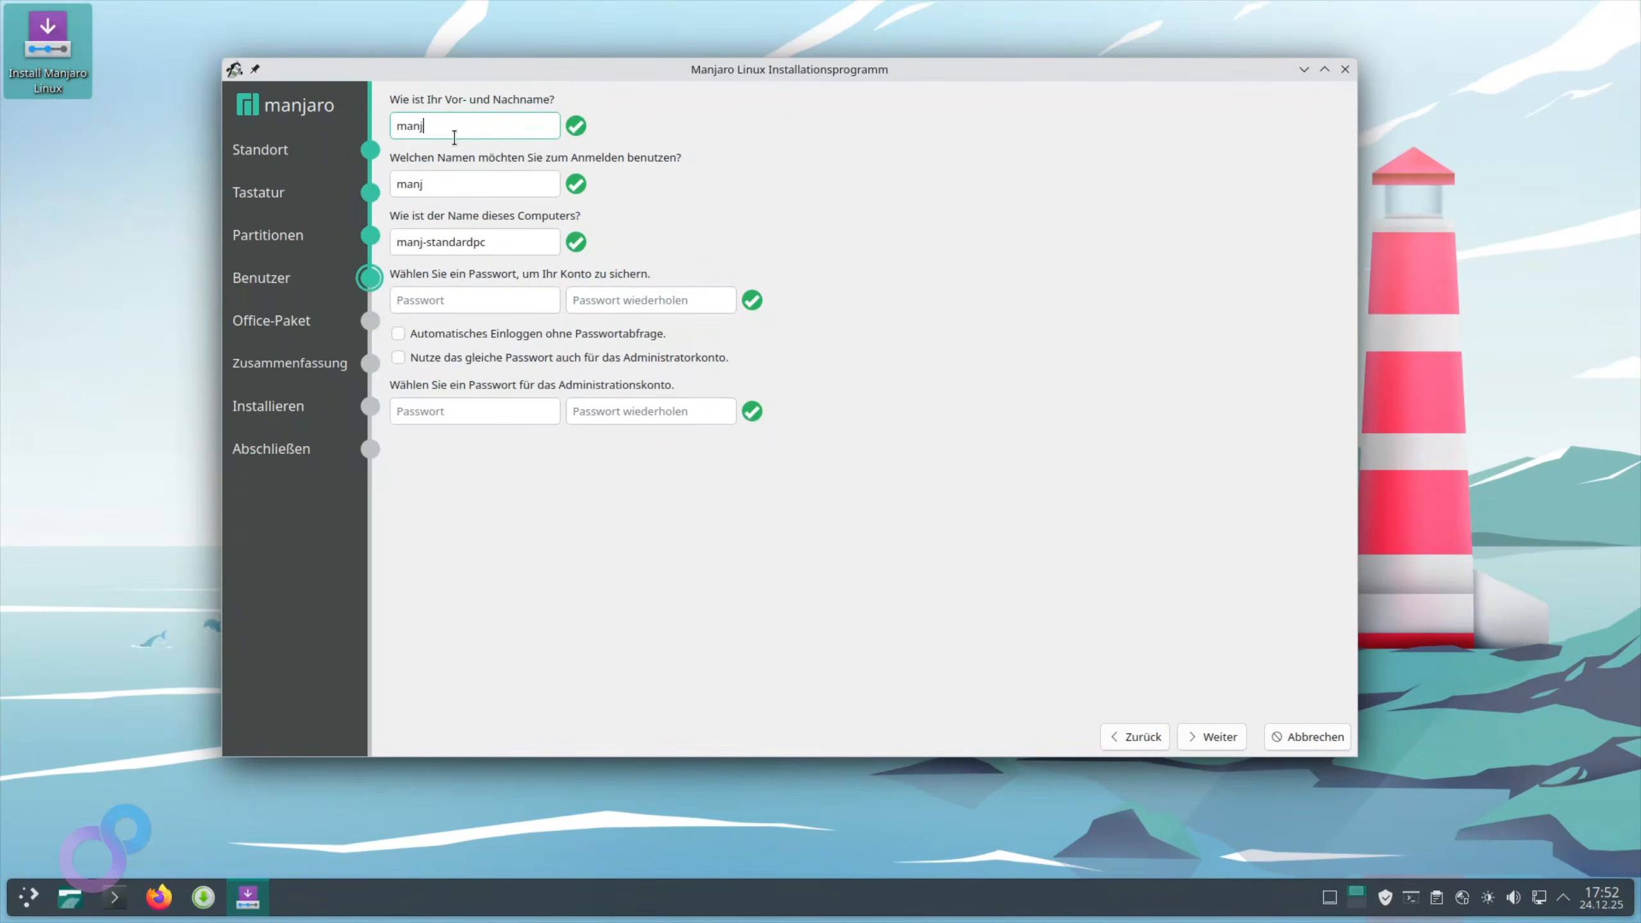
{"action": "type", "text": "aro"}
Enter and repeat the account password, reuse it for the administrator, and continue
{"action": "left_click", "coordinate": [470, 299]}
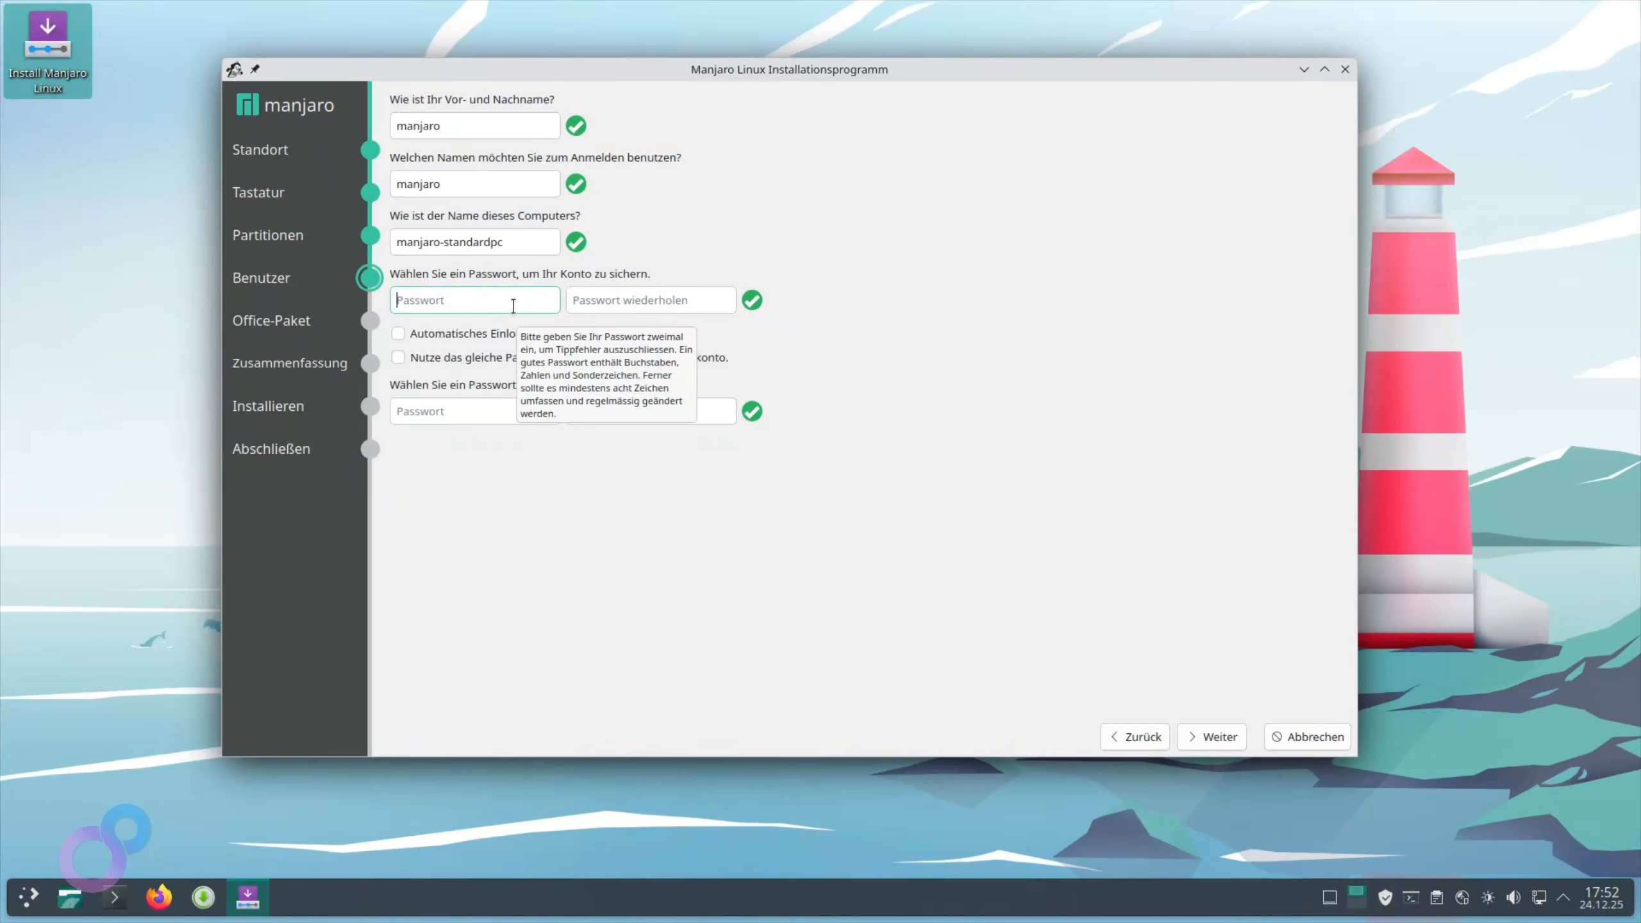
{"action": "type", "text": "1234"}
{"action": "key", "text": "Tab"}
{"action": "type", "text": "1234"}
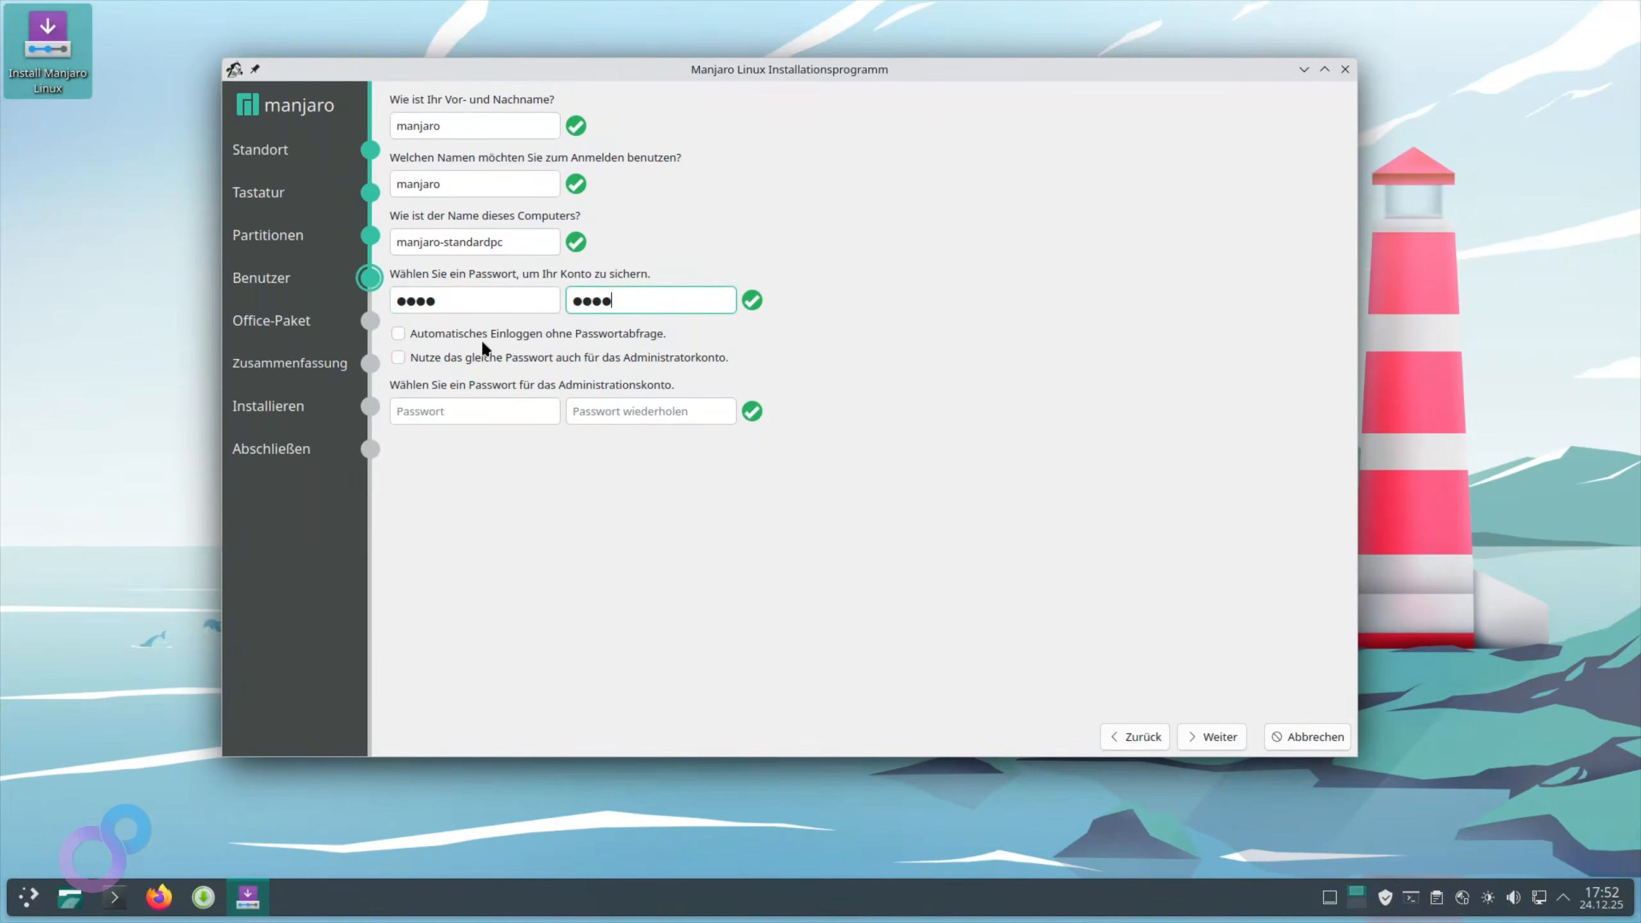
{"action": "left_click", "coordinate": [399, 358]}
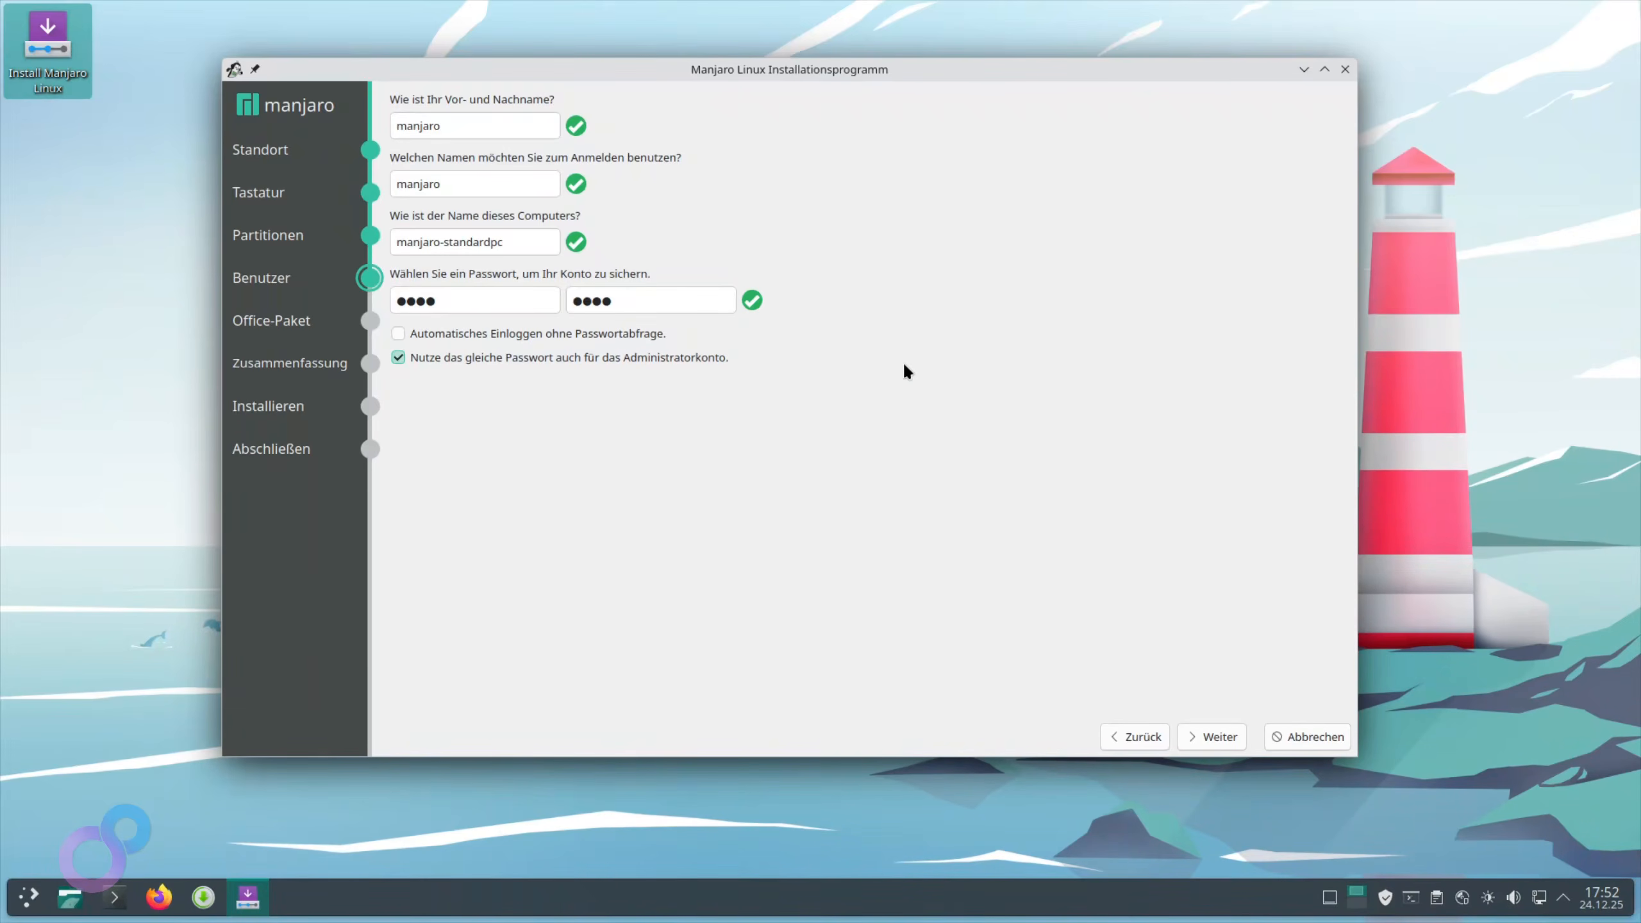
{"action": "left_click", "coordinate": [1213, 737]}
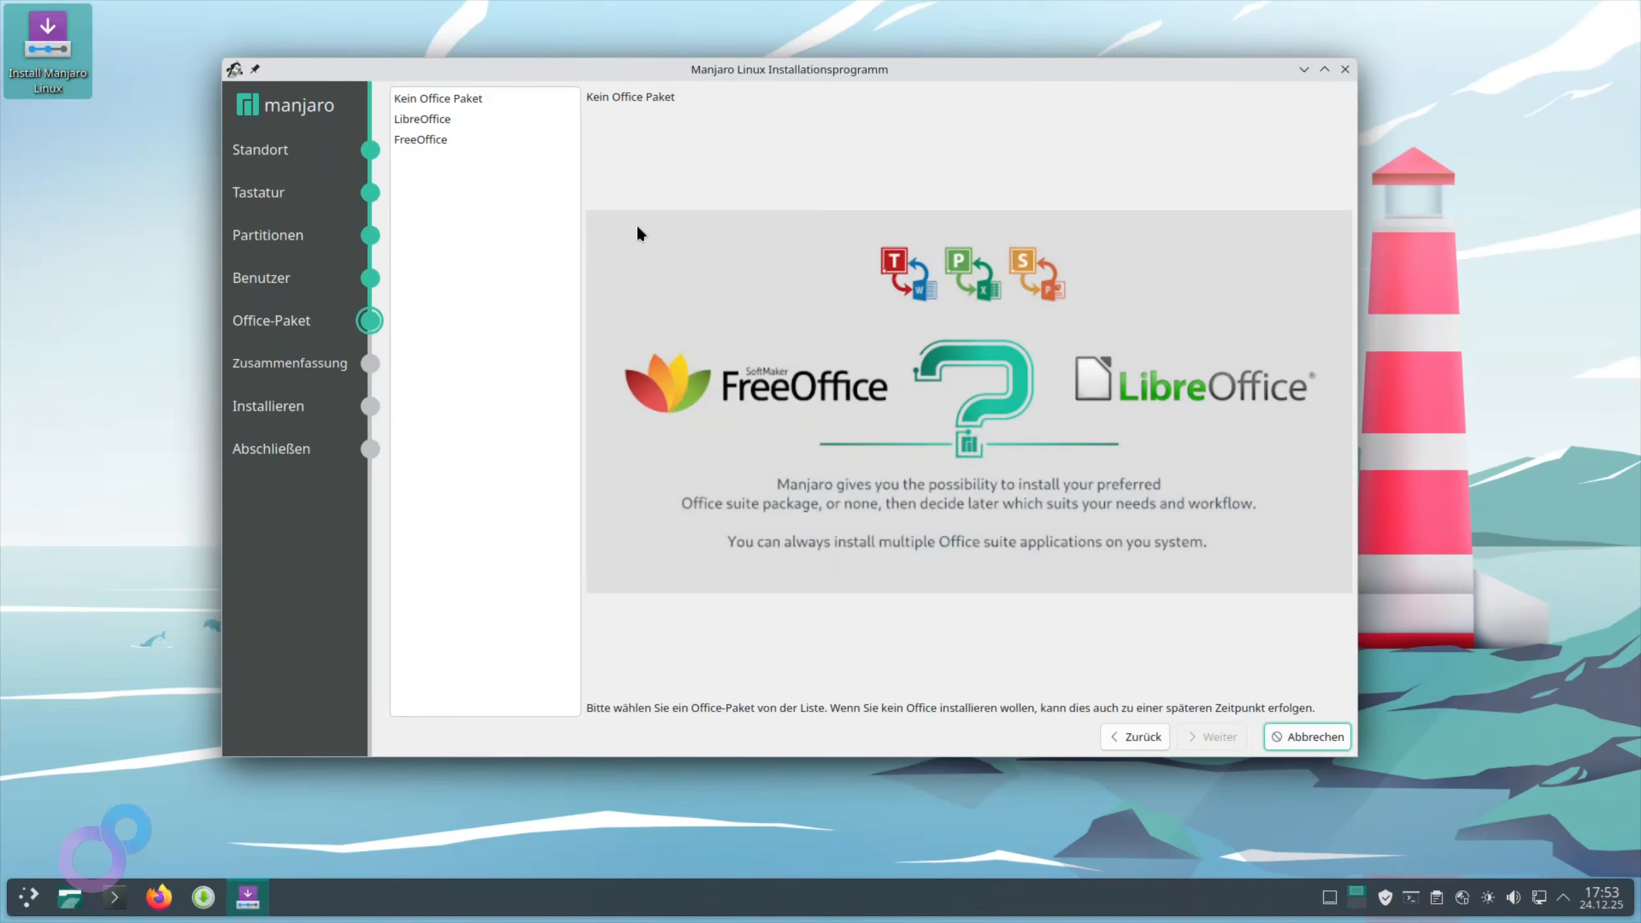
Choose 'Kein Office Paket', then start the installation from the summary and confirm installing now
{"action": "left_click", "coordinate": [432, 98]}
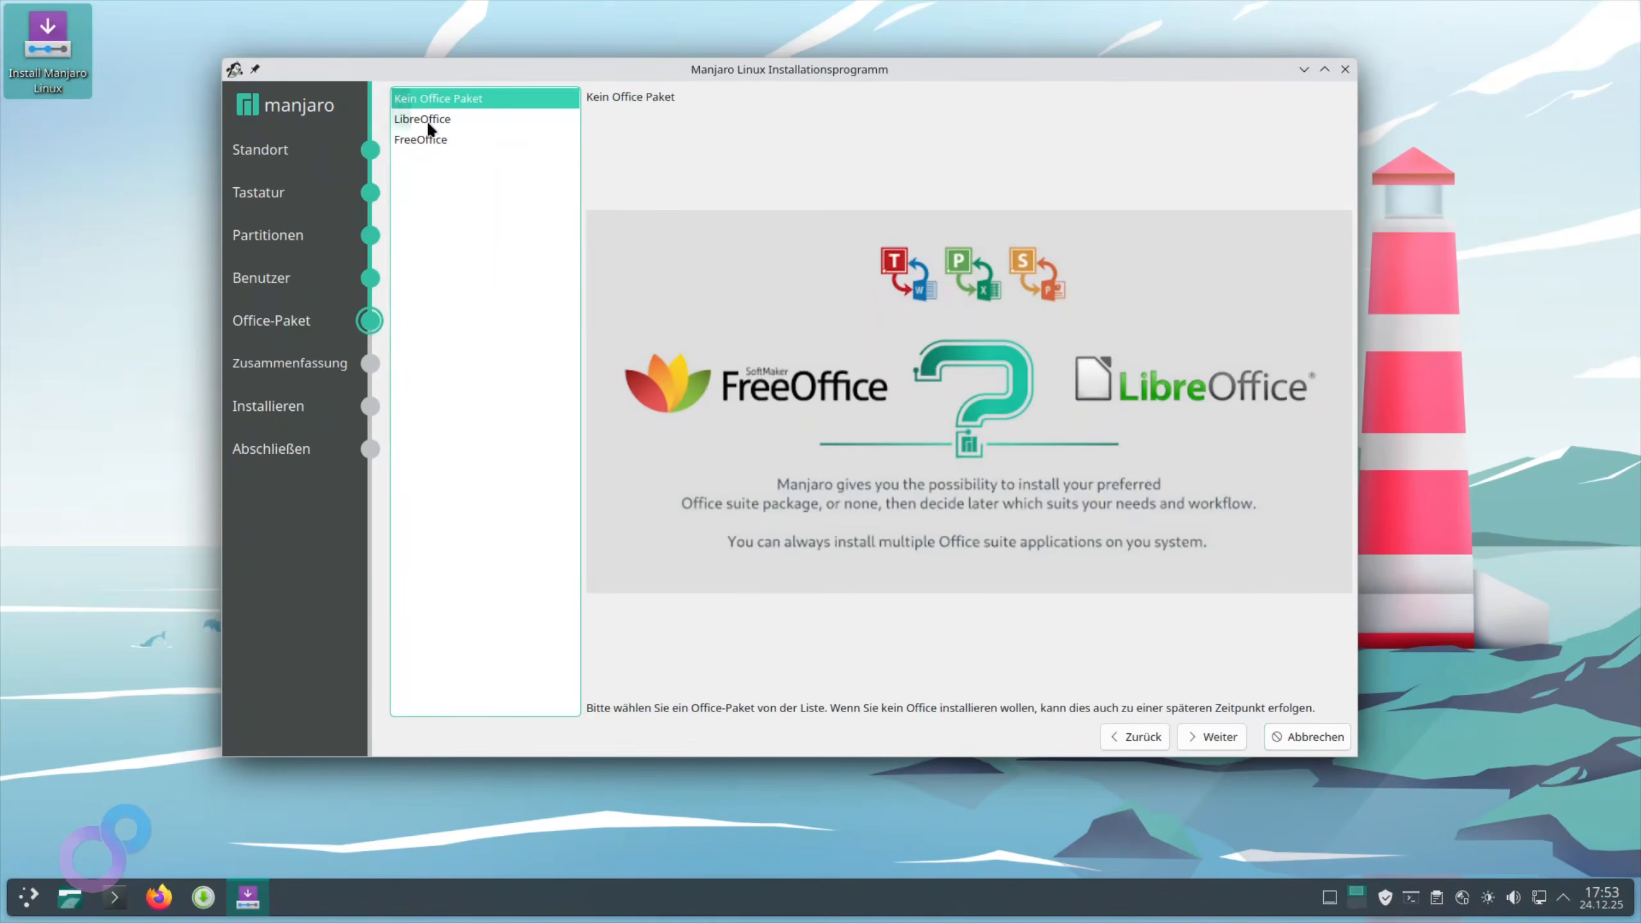
{"action": "left_click", "coordinate": [1212, 735]}
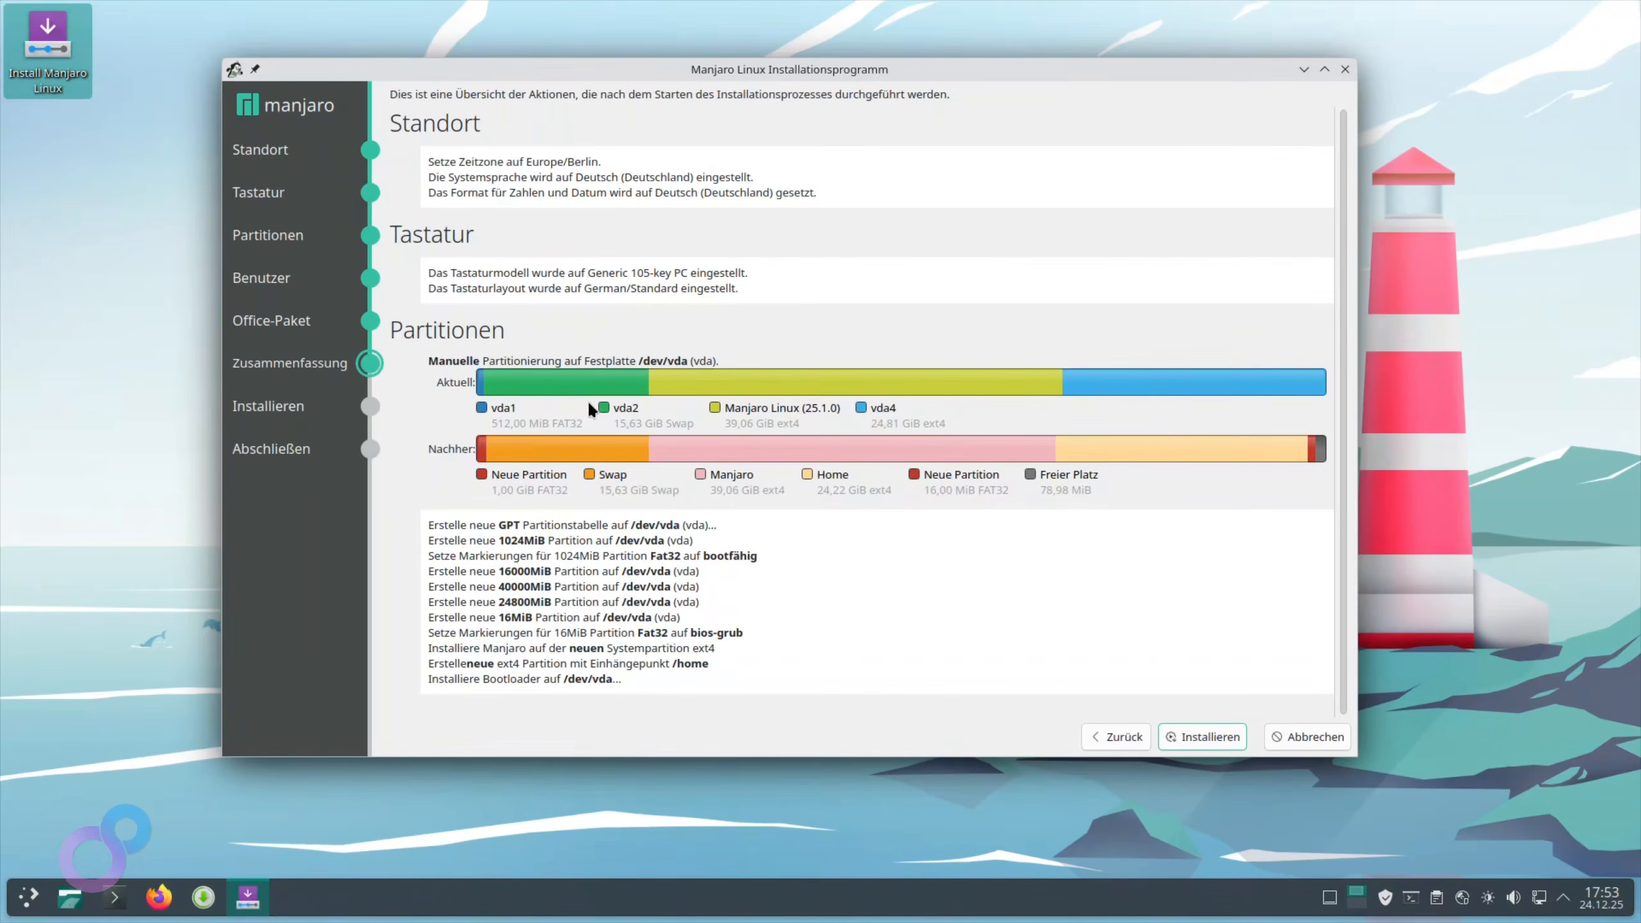
{"action": "left_click", "coordinate": [1220, 734]}
{"action": "left_click", "coordinate": [872, 428]}
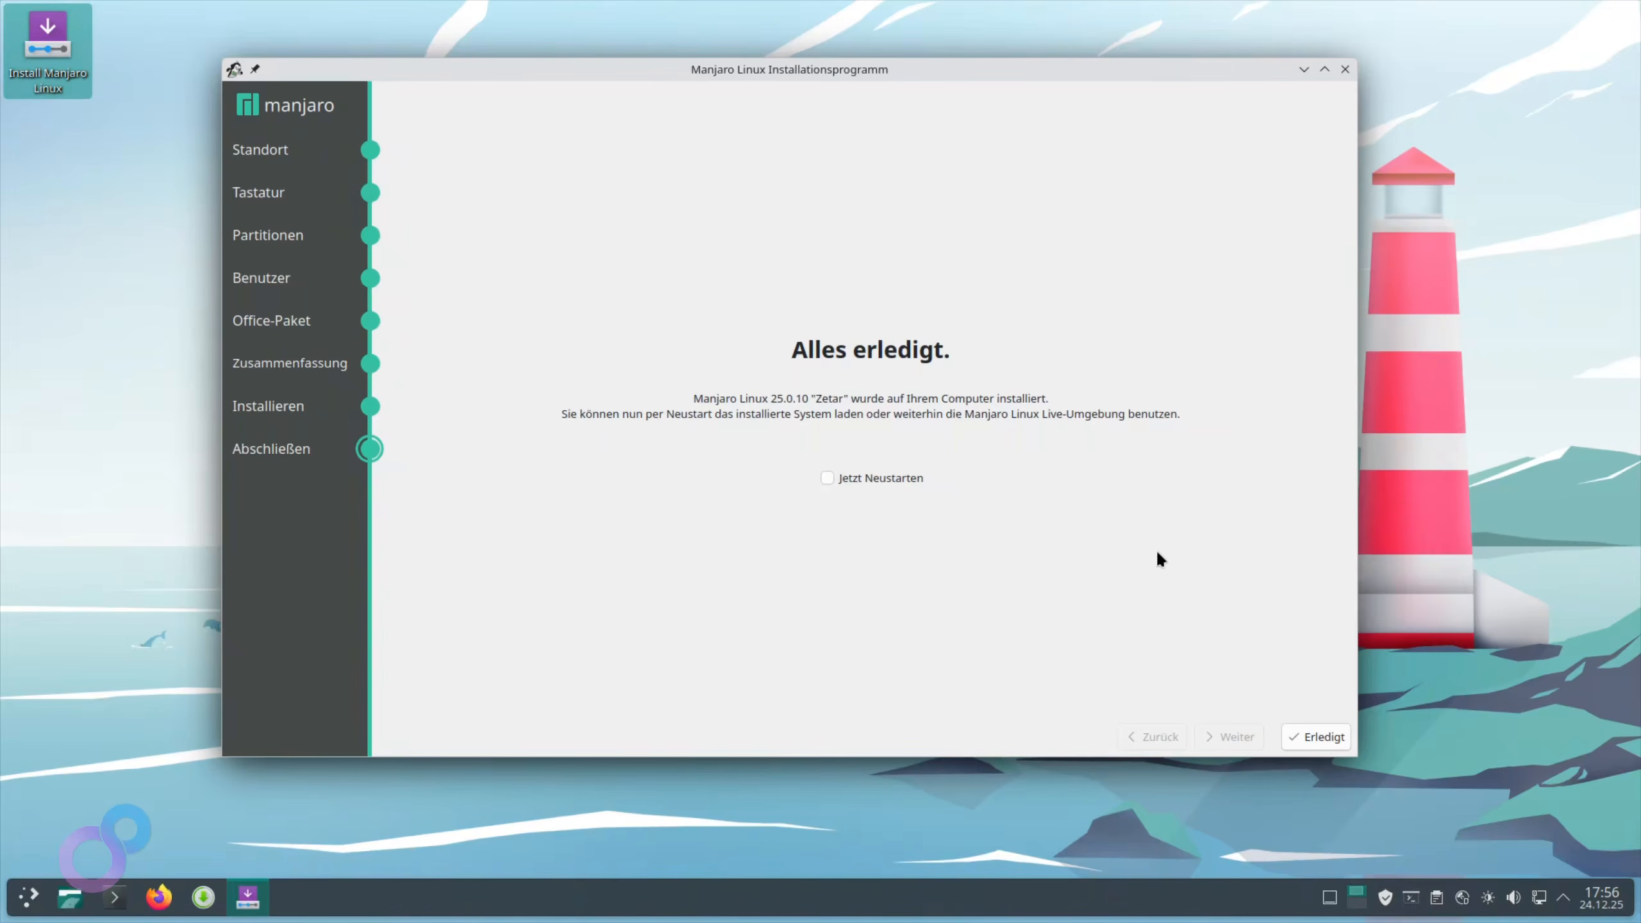
Tick 'Jetzt Neustarten' and finish the installer to reboot into the new system
{"action": "left_click", "coordinate": [838, 480]}
{"action": "left_click", "coordinate": [1339, 736]}
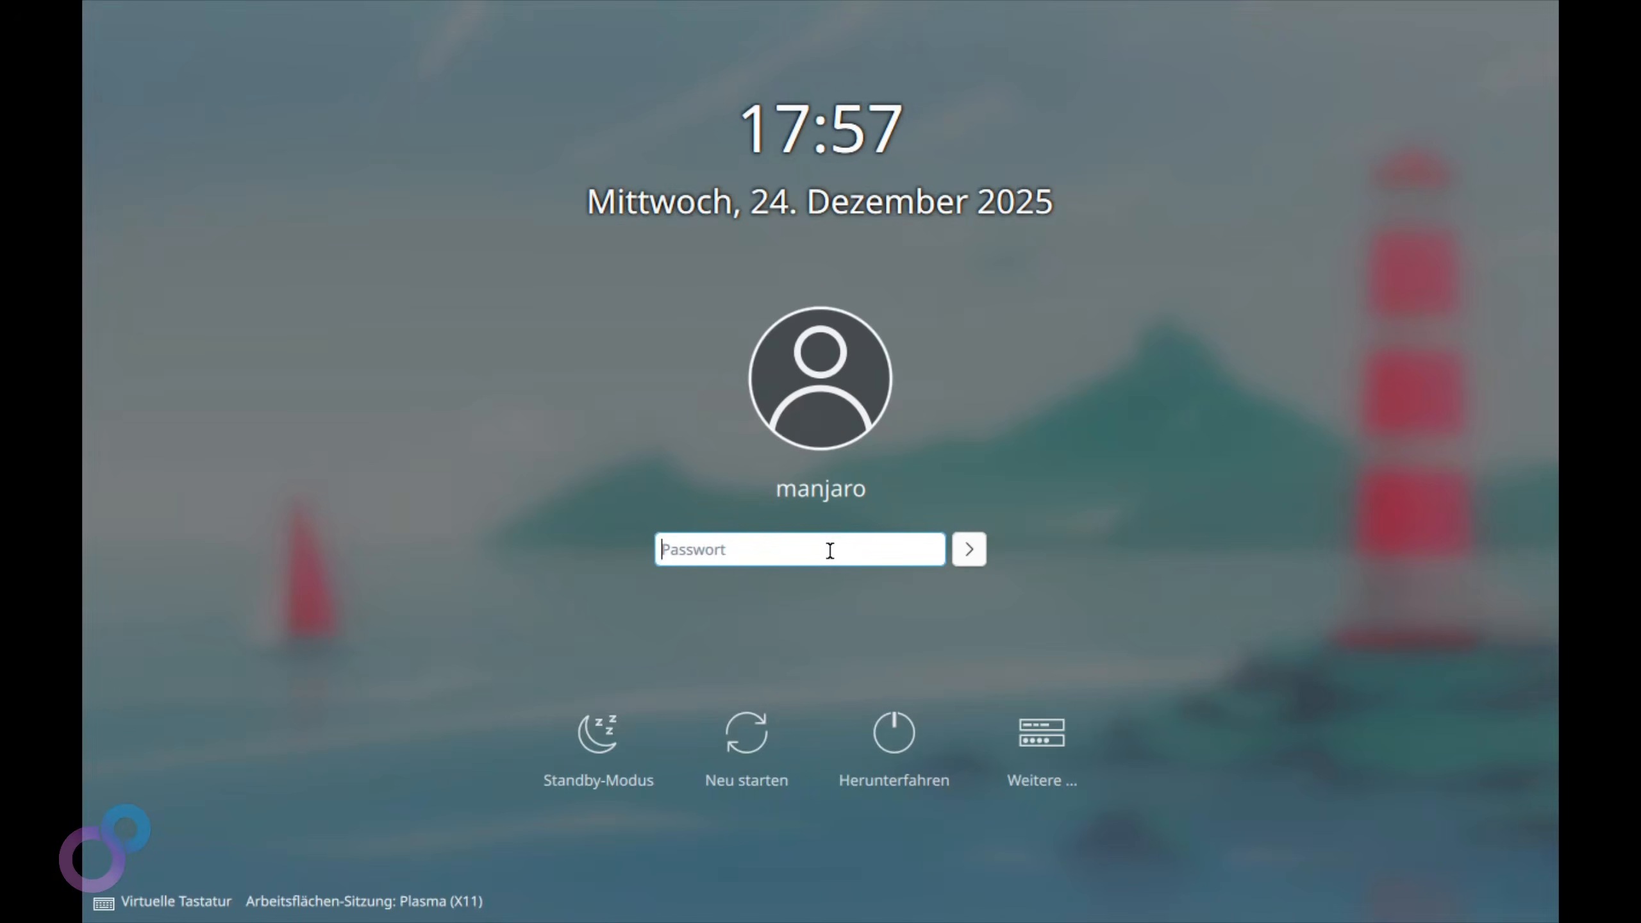
Log in with the account password and close the Manjaro Hello welcome window
{"action": "type", "text": "****"}
{"action": "key", "text": "Return"}
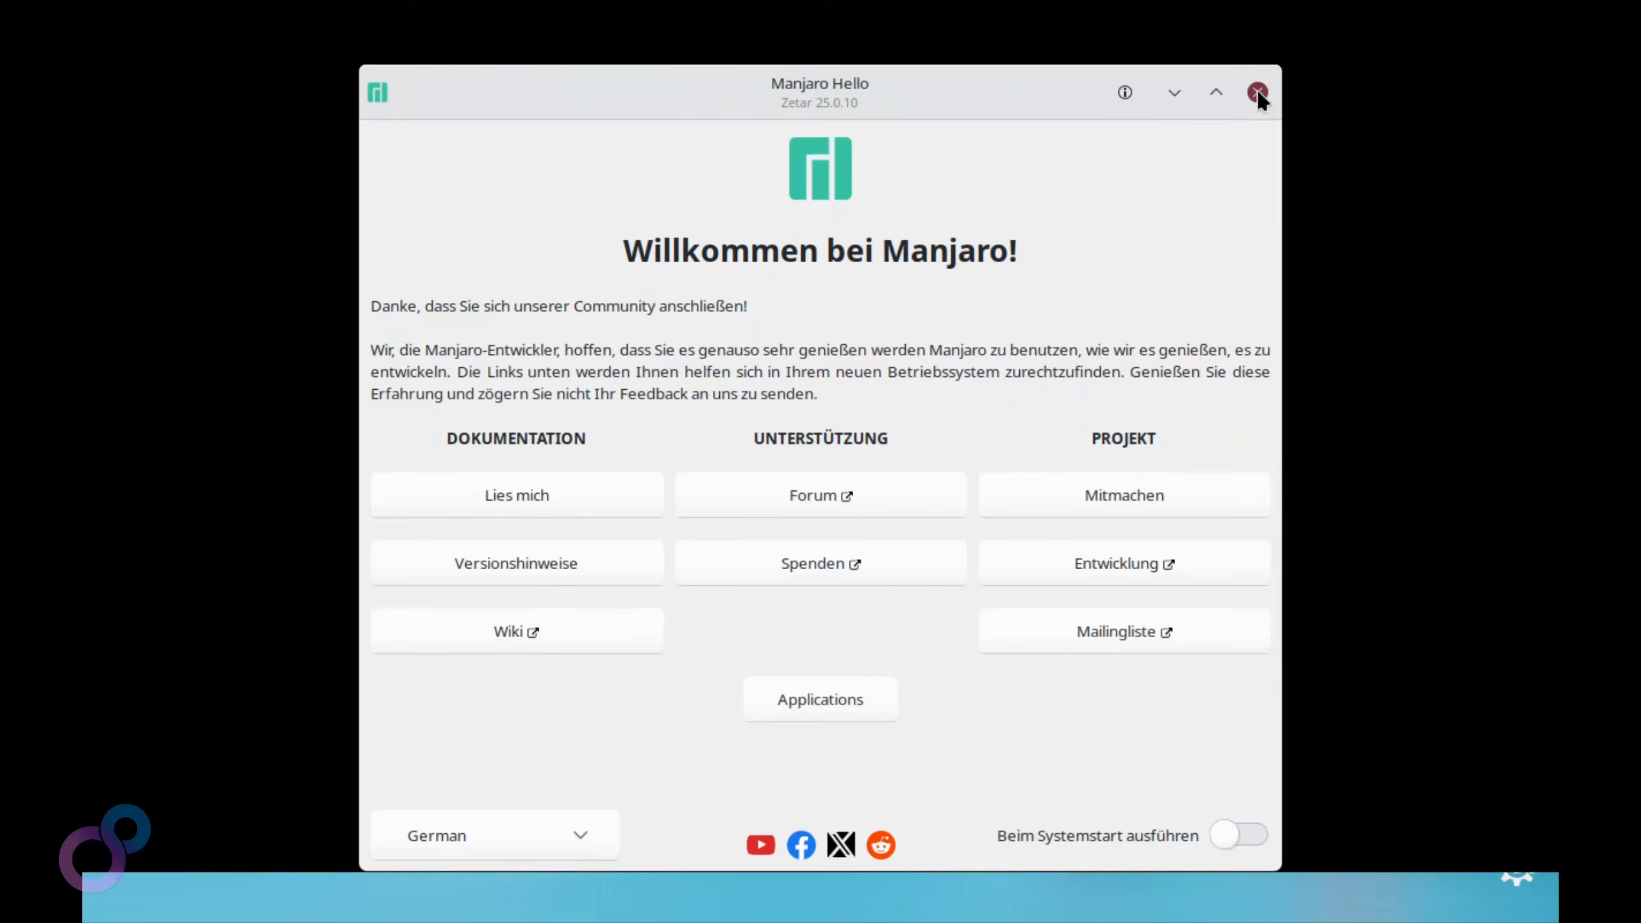
{"action": "left_click", "coordinate": [1257, 92]}
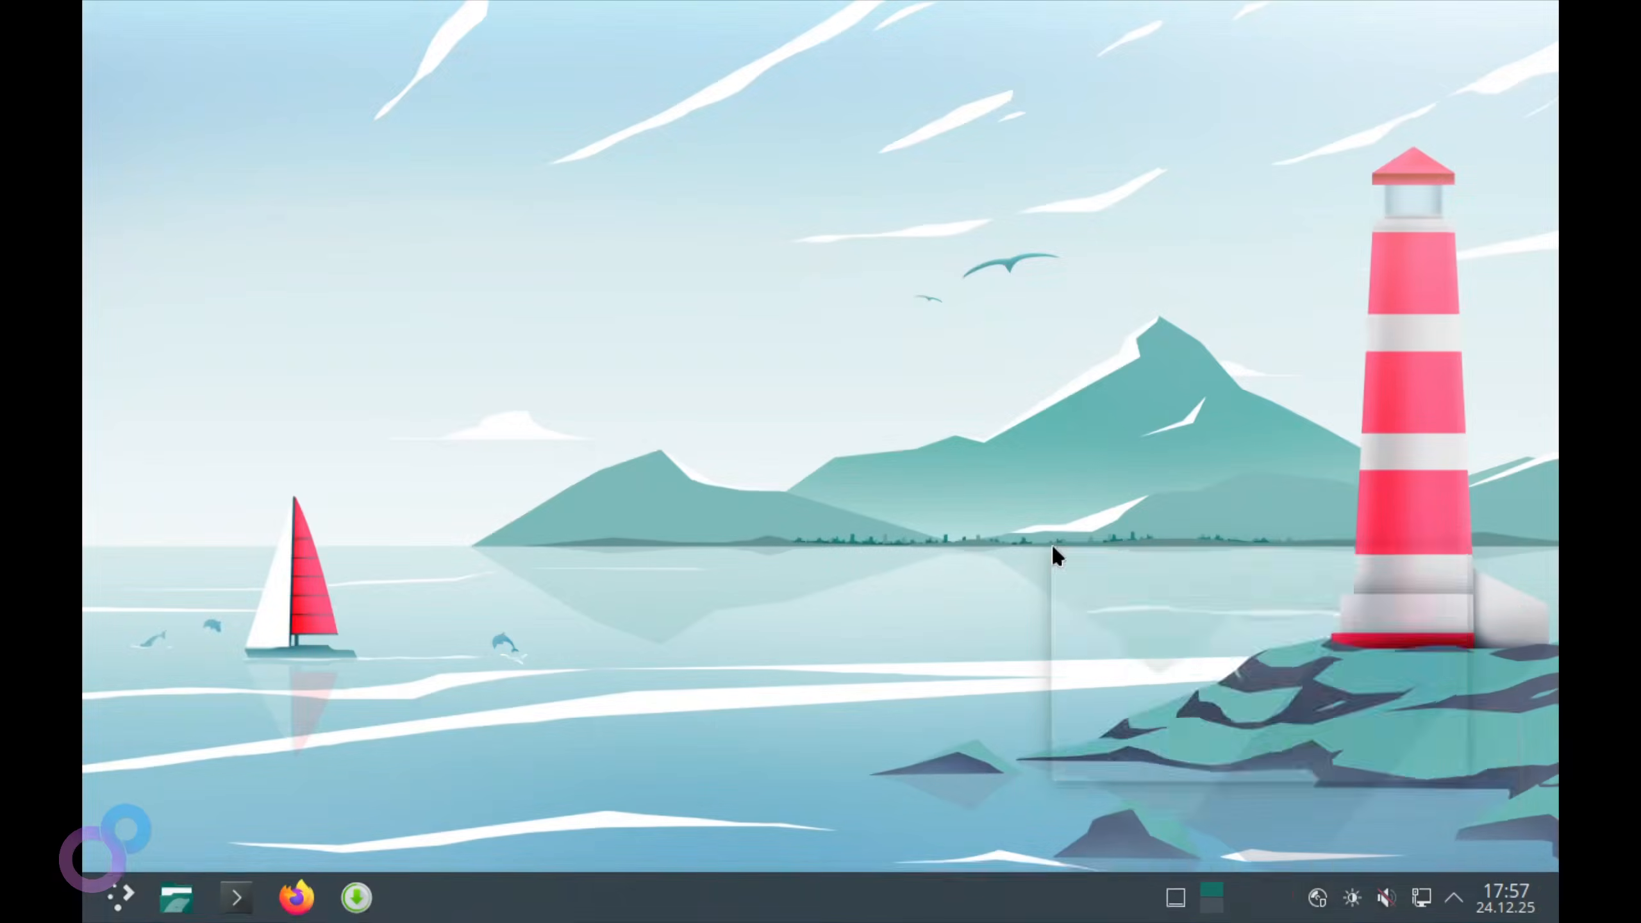
Set the screen resolution to 1920×1080 (16:9) in Anzeige-Einrichtung, keep it, and close the settings
{"action": "right_click", "coordinate": [1053, 548]}
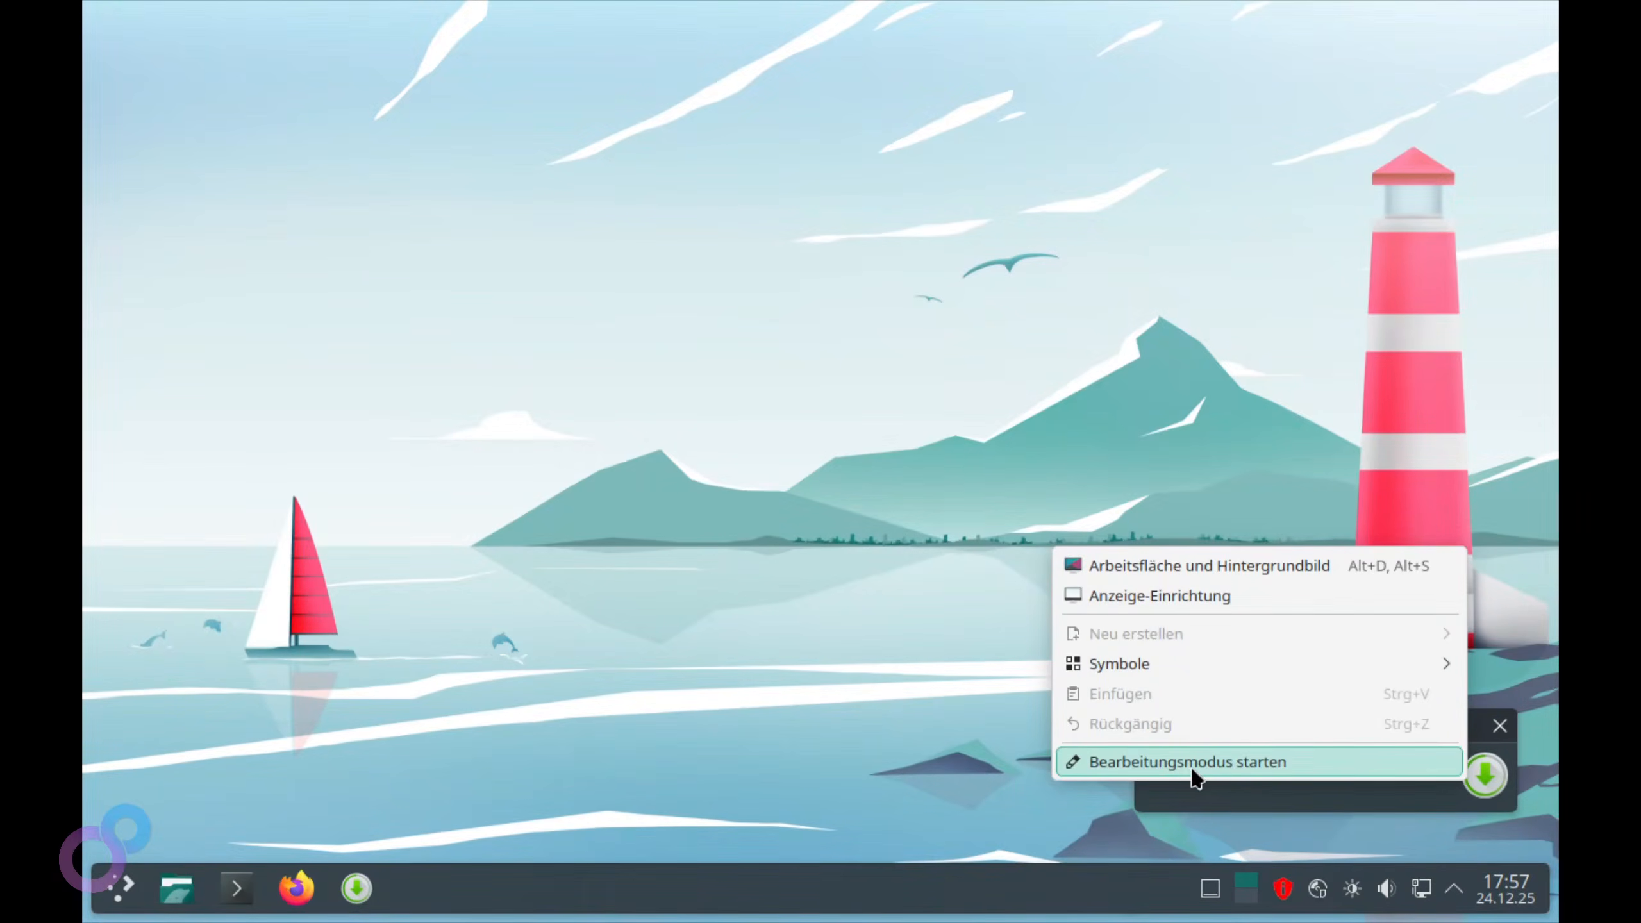
{"action": "left_click", "coordinate": [1209, 600]}
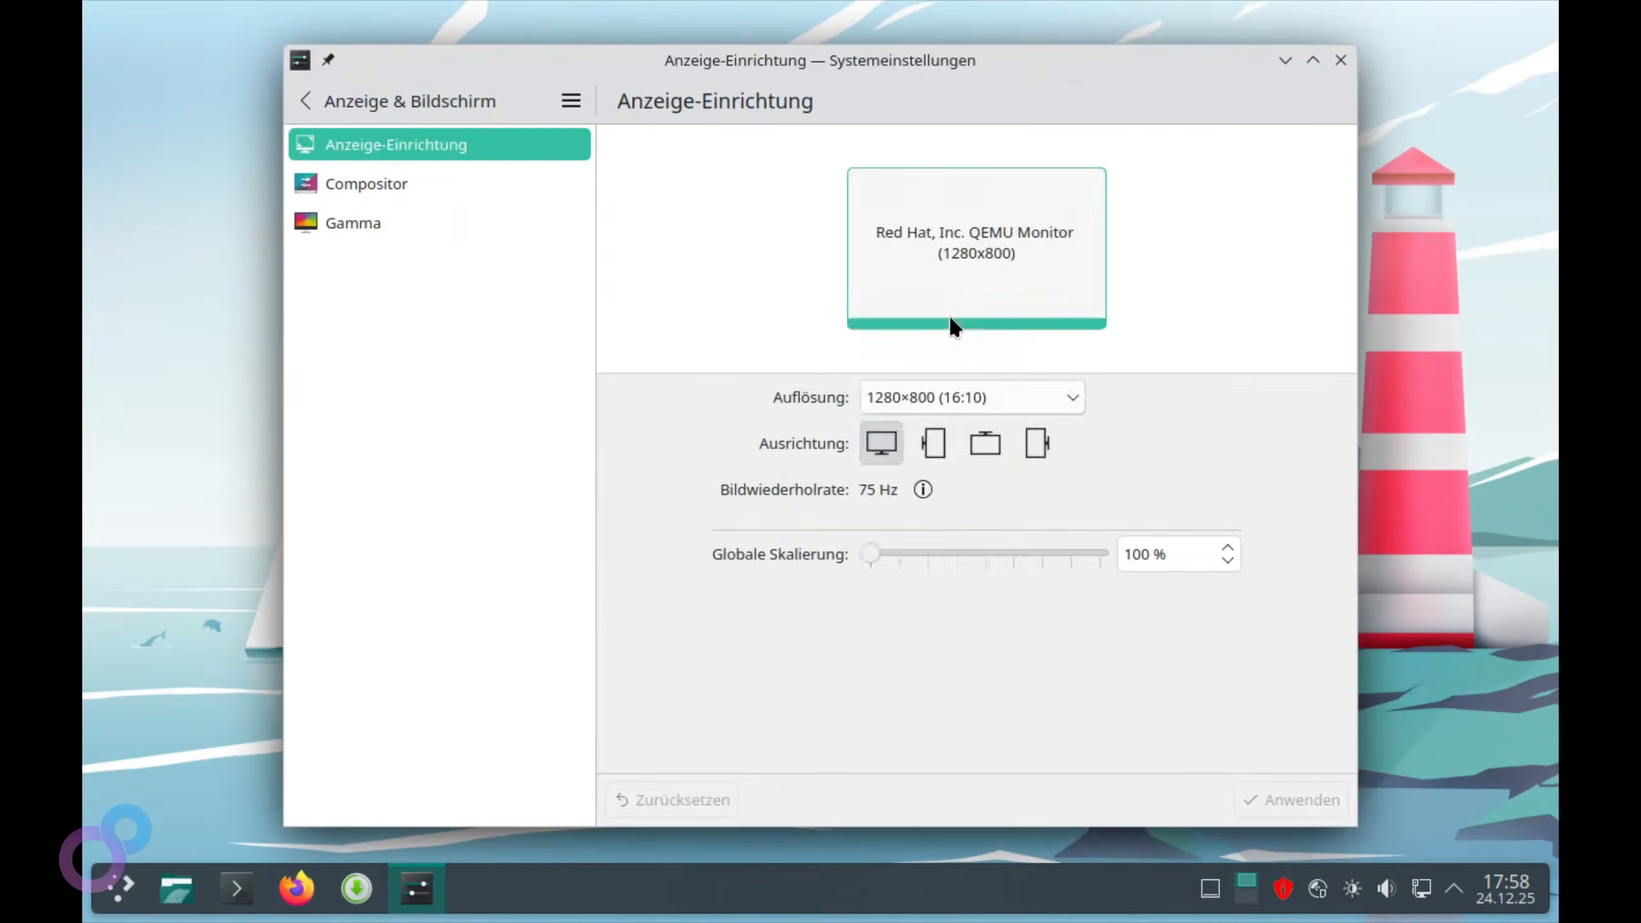
{"action": "left_click", "coordinate": [963, 397]}
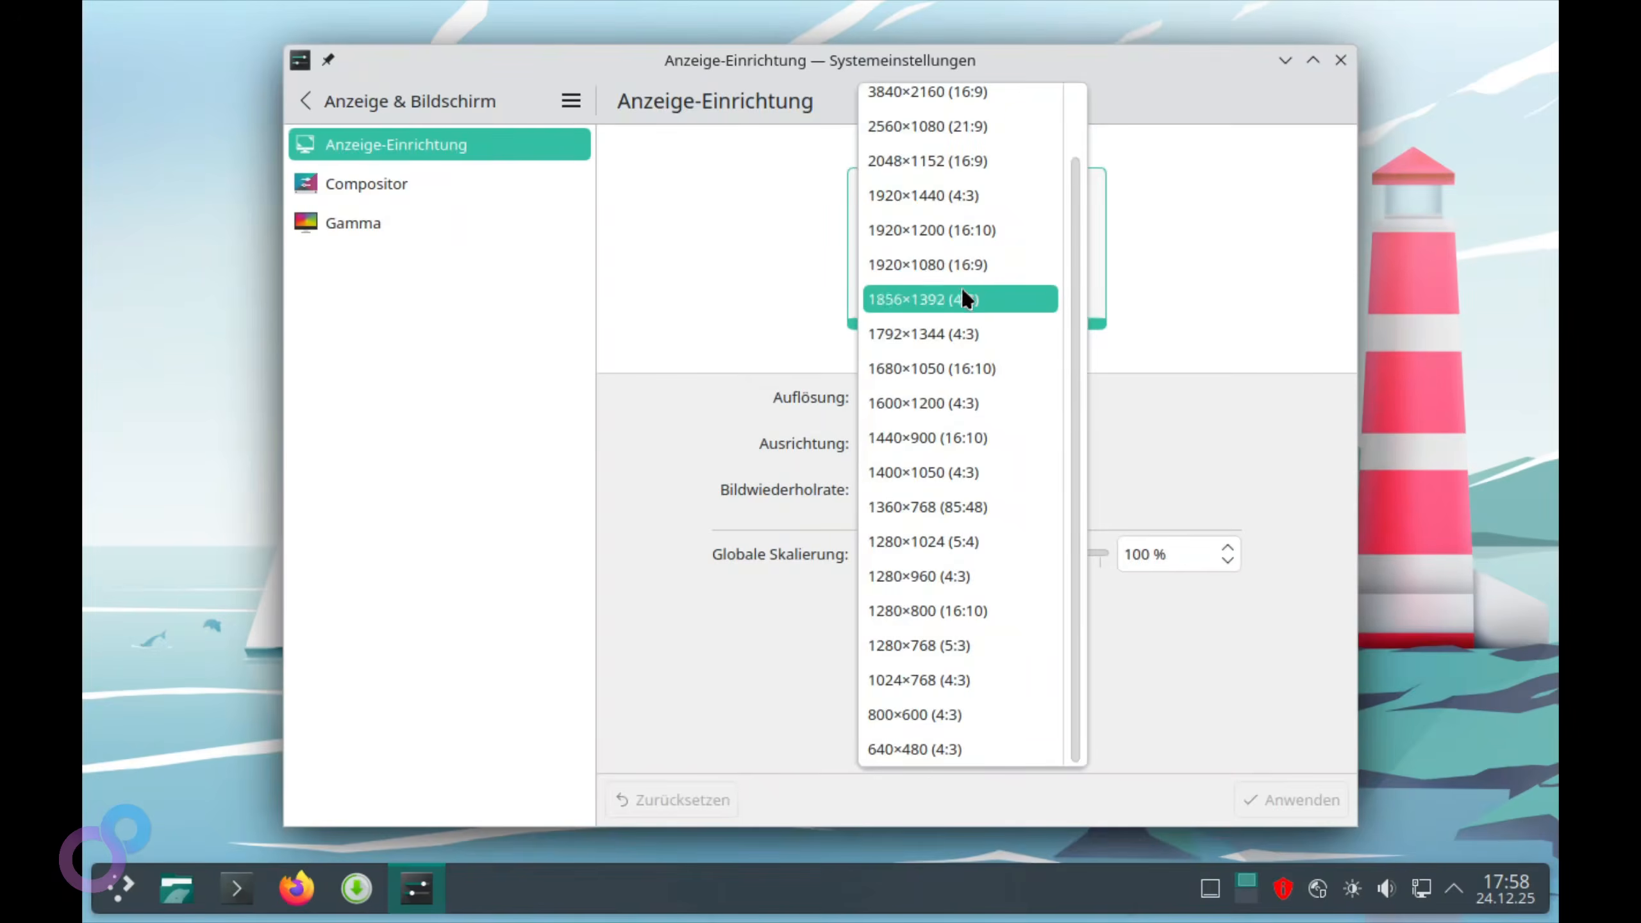
{"action": "left_click", "coordinate": [960, 322]}
{"action": "left_click", "coordinate": [1293, 800]}
{"action": "left_click", "coordinate": [680, 333]}
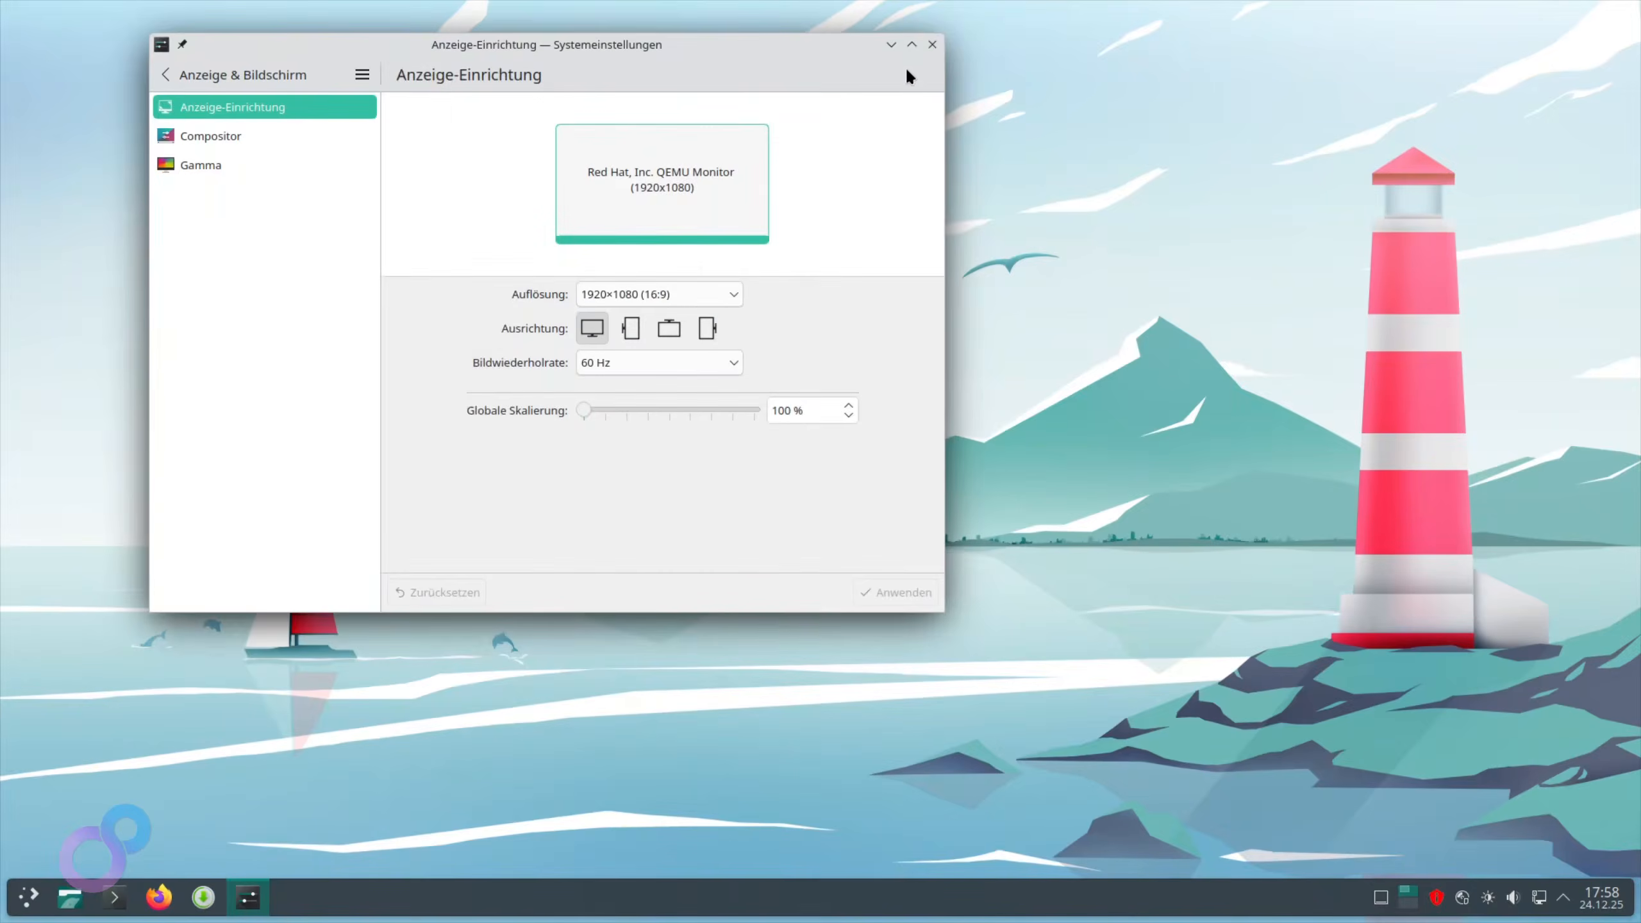
{"action": "left_click", "coordinate": [932, 45]}
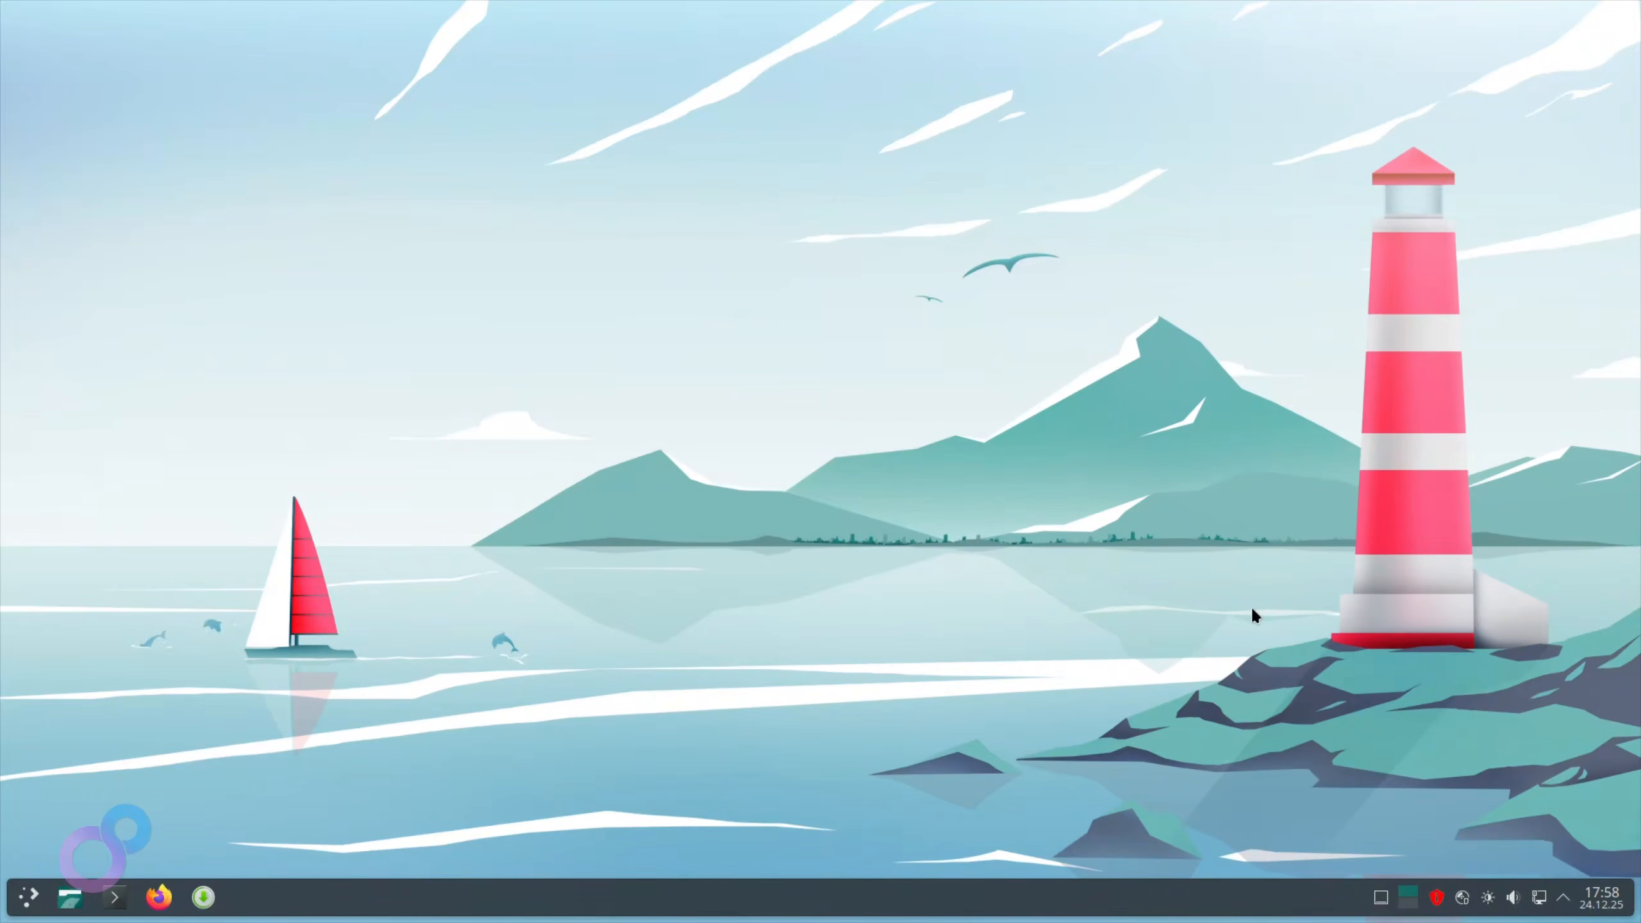